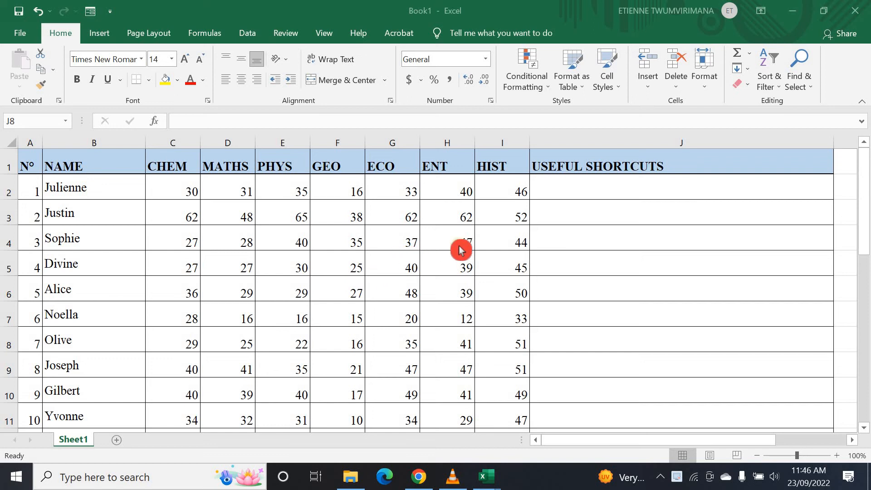
# - Enter CTRL+S in cell J2 as the first shortcut
pyautogui.click(485, 255)
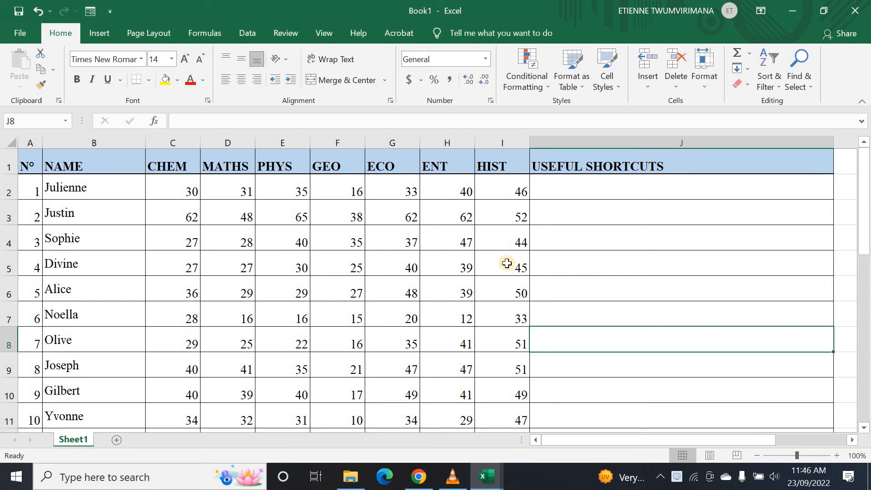
pyautogui.click(559, 243)
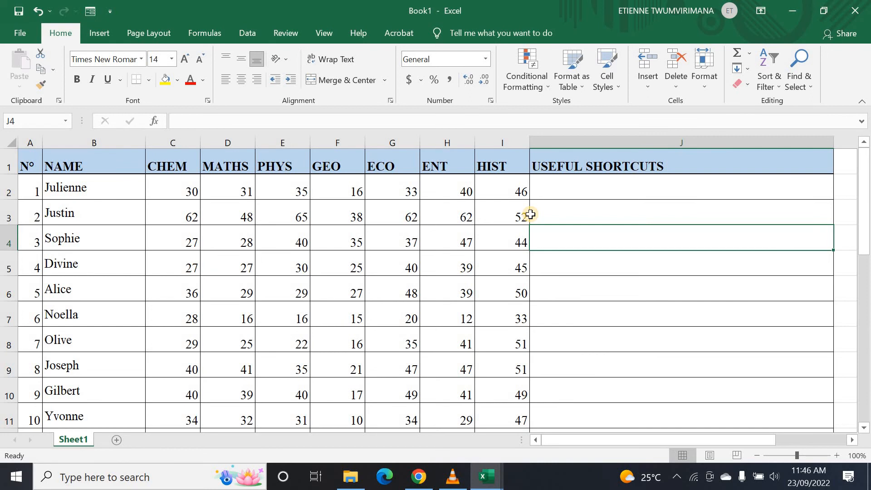
pyautogui.click(562, 195)
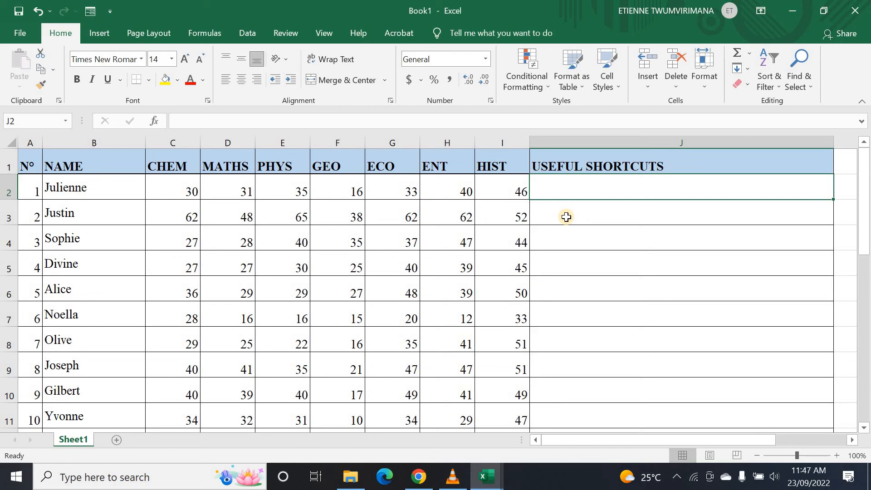
pyautogui.write('C')
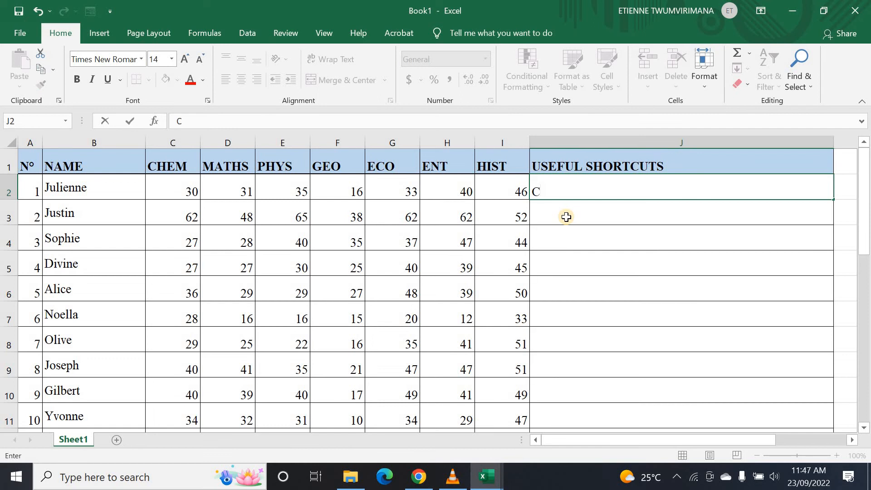
pyautogui.write('TRL+S')
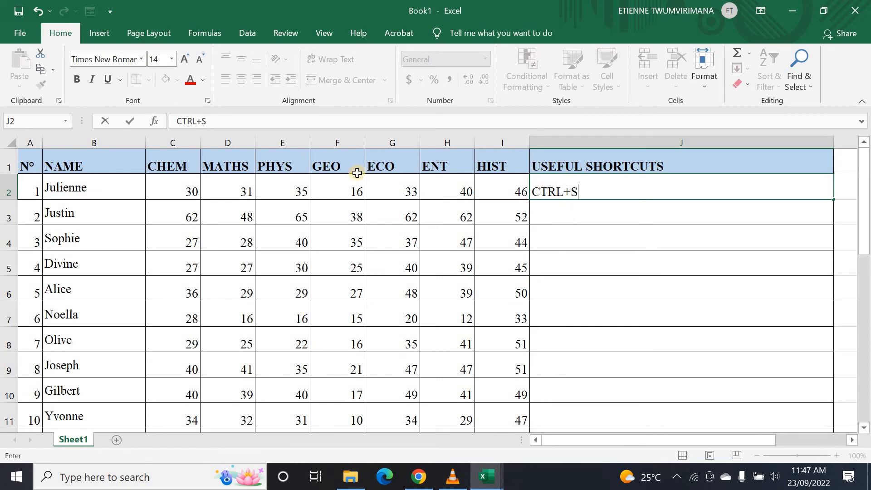
pyautogui.press('Return')
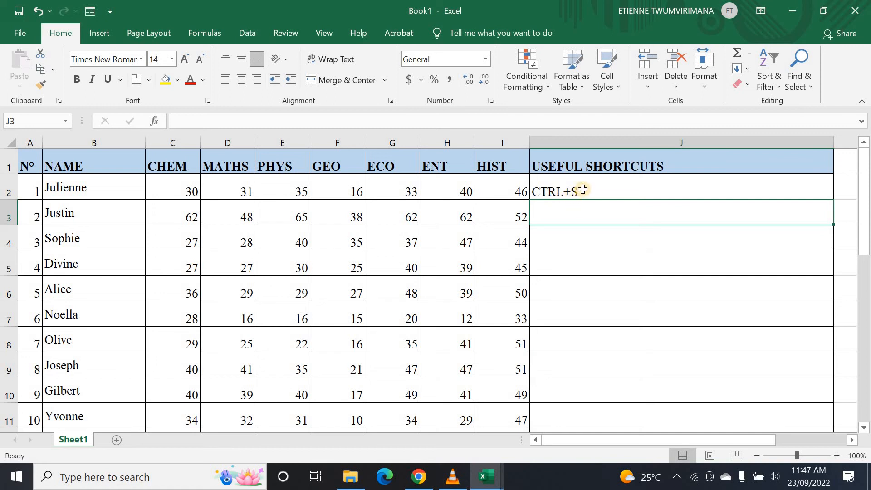
# - Make the whole of column J bold, then reselect the CTRL+S cell J2
pyautogui.click(563, 142)
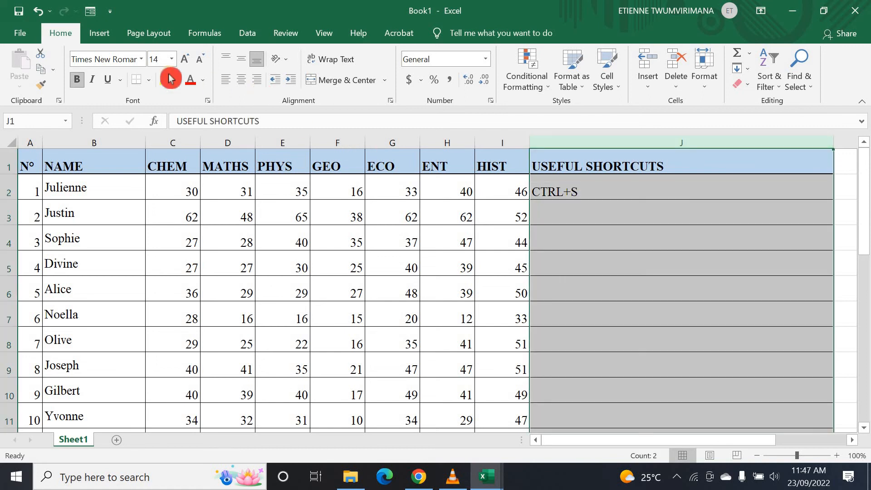
pyautogui.click(82, 82)
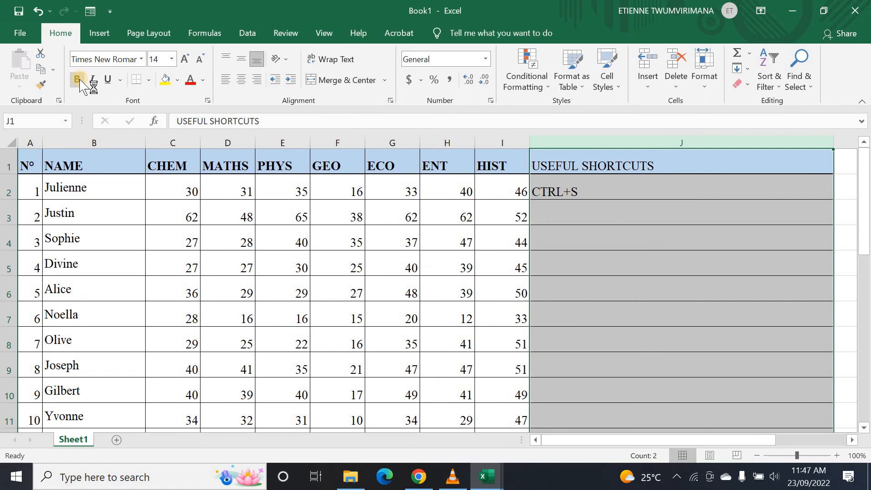
pyautogui.click(82, 83)
pyautogui.click(607, 247)
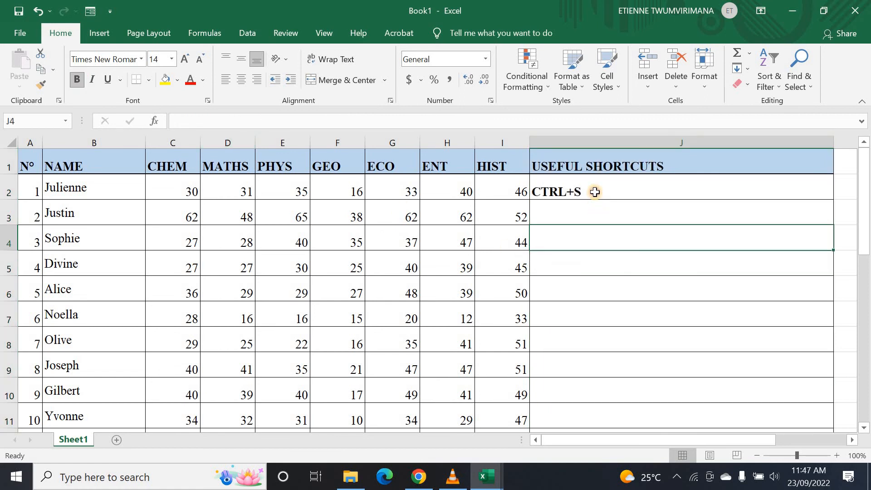
pyautogui.click(604, 187)
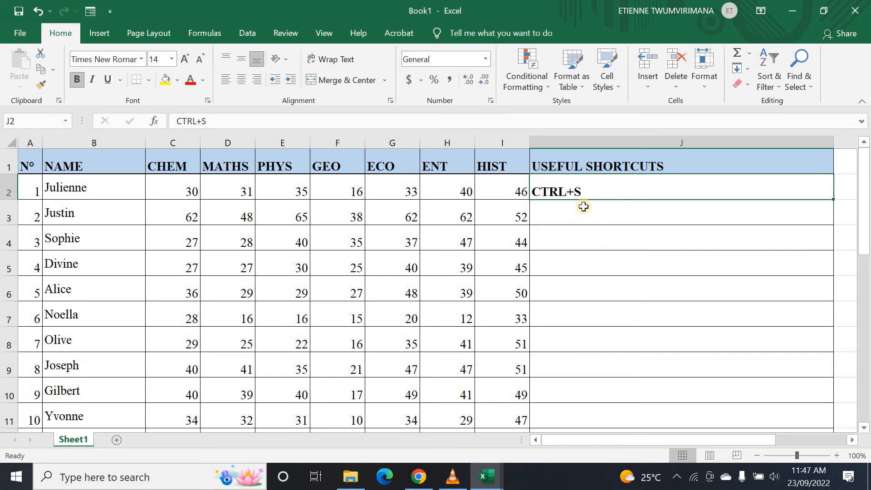
pyautogui.click(608, 202)
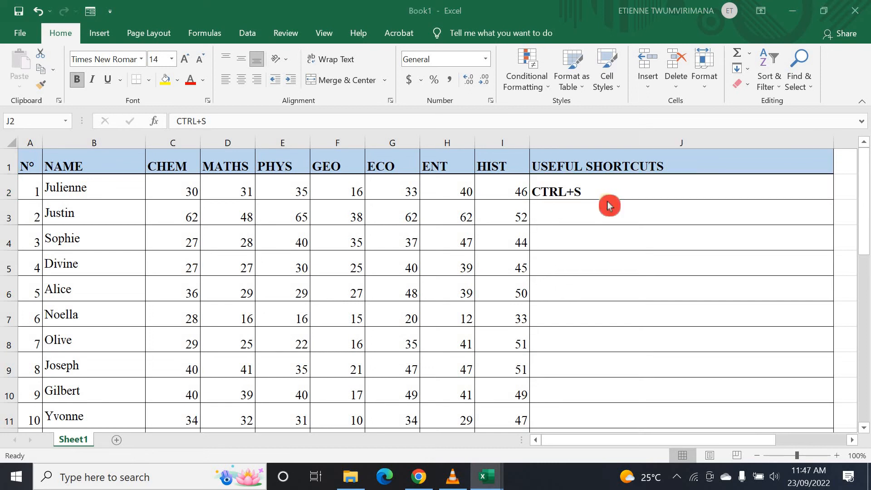
pyautogui.click(632, 217)
pyautogui.click(625, 179)
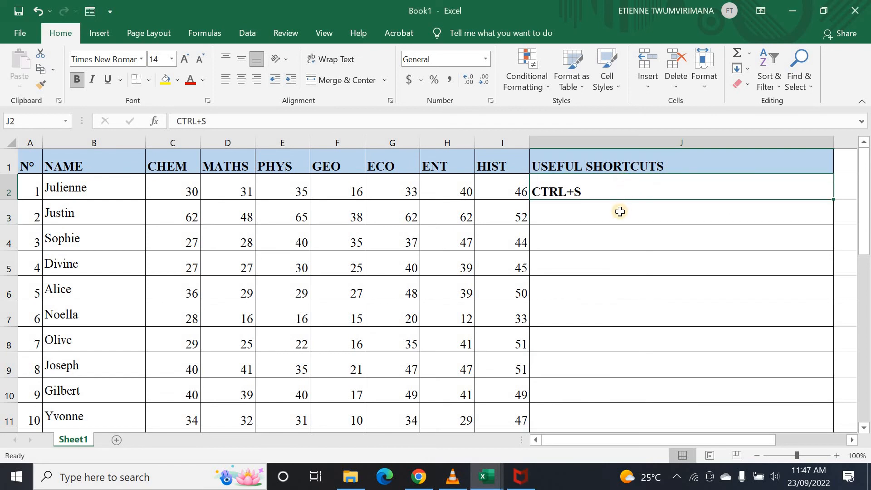
pyautogui.hotkey('ctrl', 's')
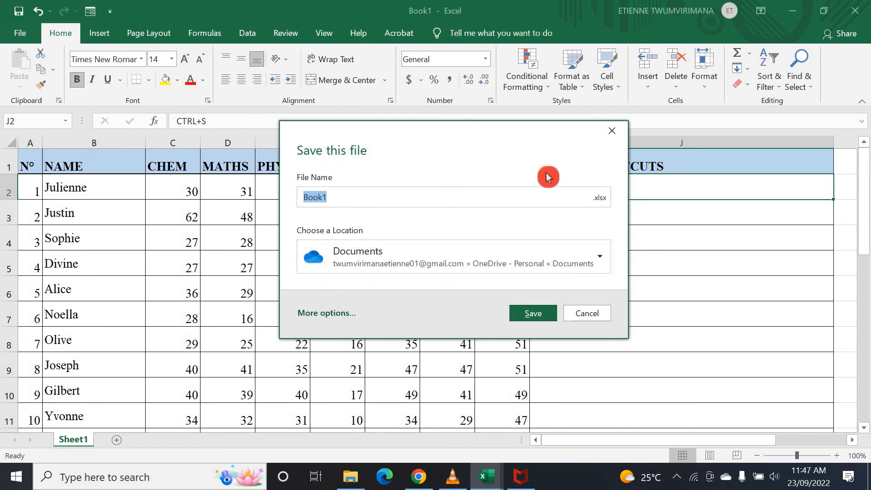
pyautogui.click(604, 257)
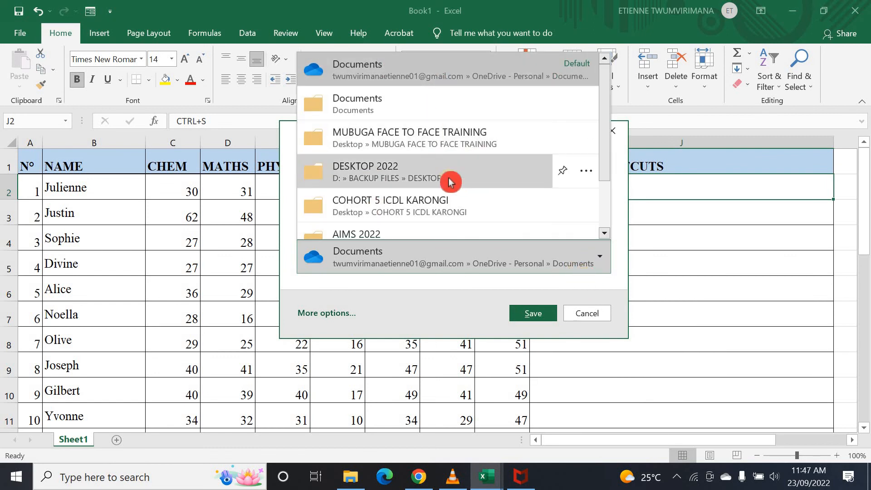
pyautogui.scroll(-2, 493, 157)
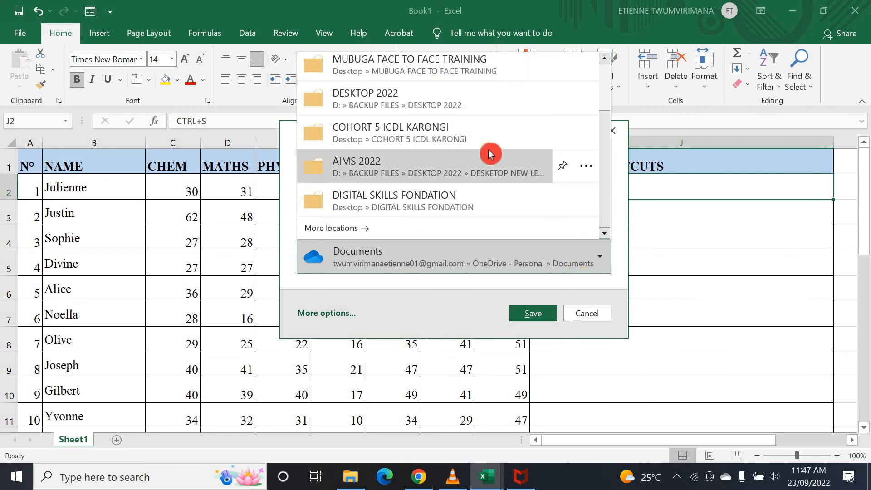
pyautogui.click(347, 226)
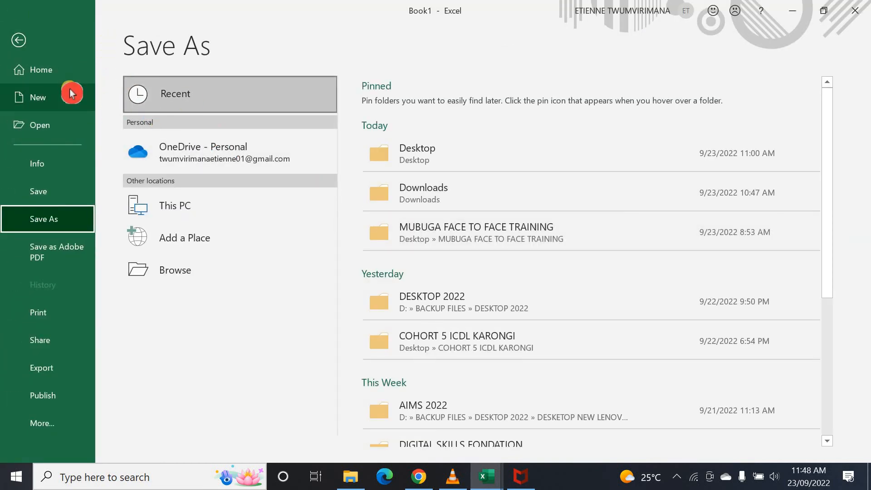
pyautogui.click(17, 49)
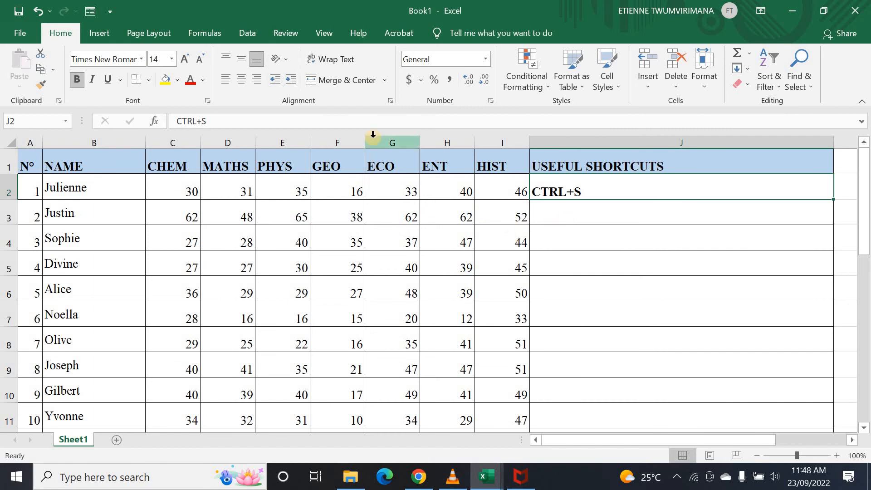
# - Put CTRL+P in J3 by editing the auto-completed CTRL+S entry, changing S to P
pyautogui.click(49, 10)
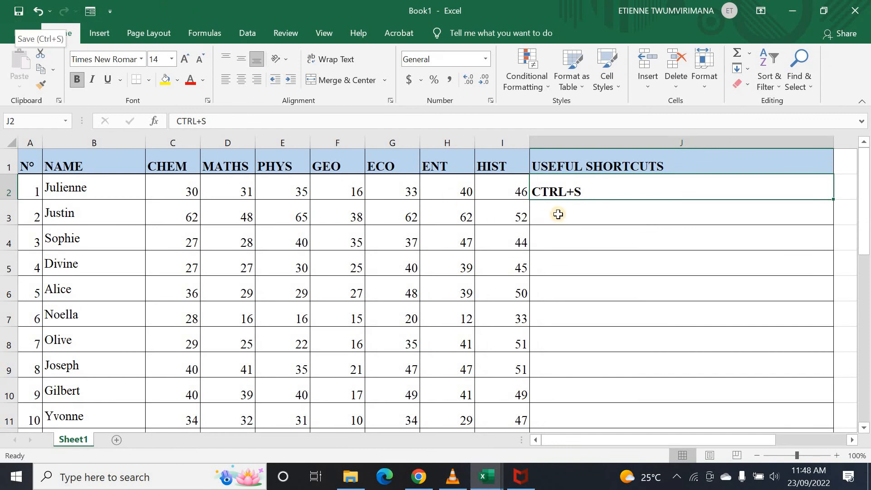
pyautogui.click(571, 215)
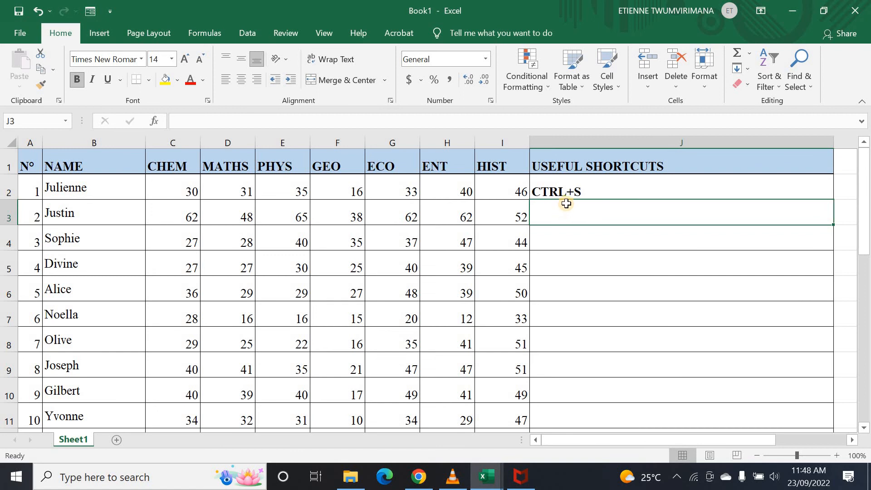
pyautogui.write('c')
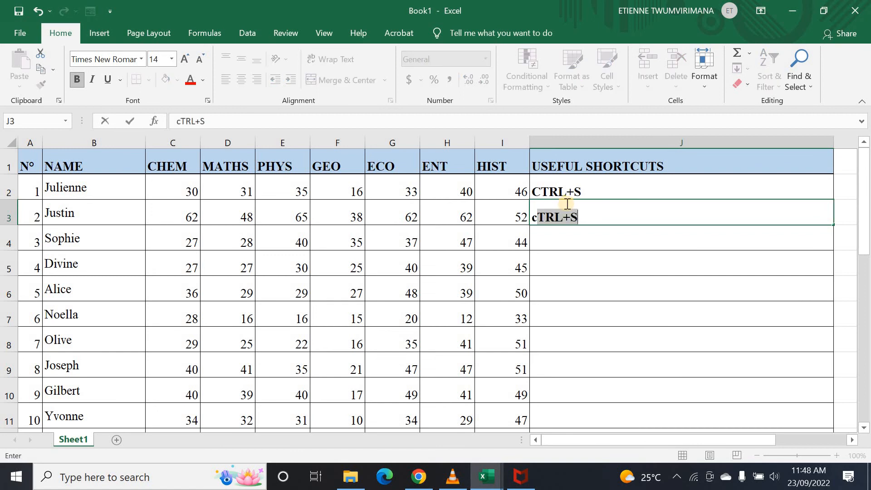
pyautogui.press('Tab')
pyautogui.click(495, 216)
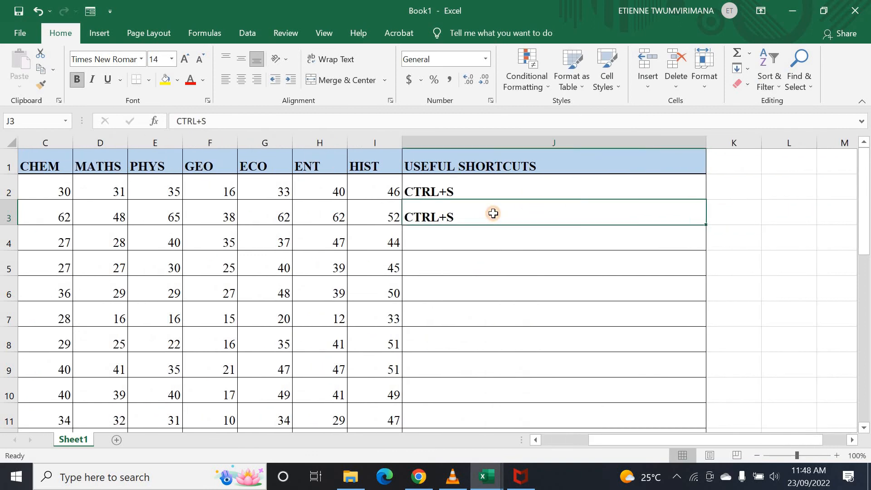
pyautogui.doubleClick(493, 214)
pyautogui.press('BackSpace')
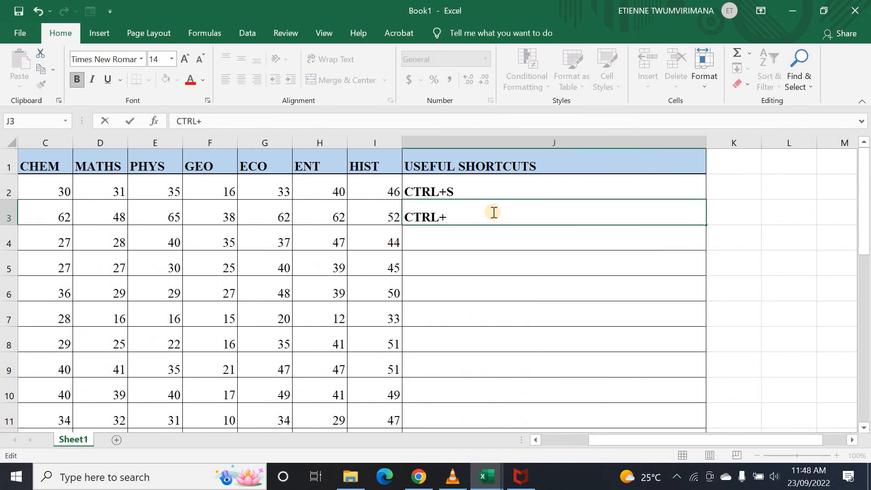
pyautogui.moveTo(628, 445); pyautogui.dragTo(568, 445)
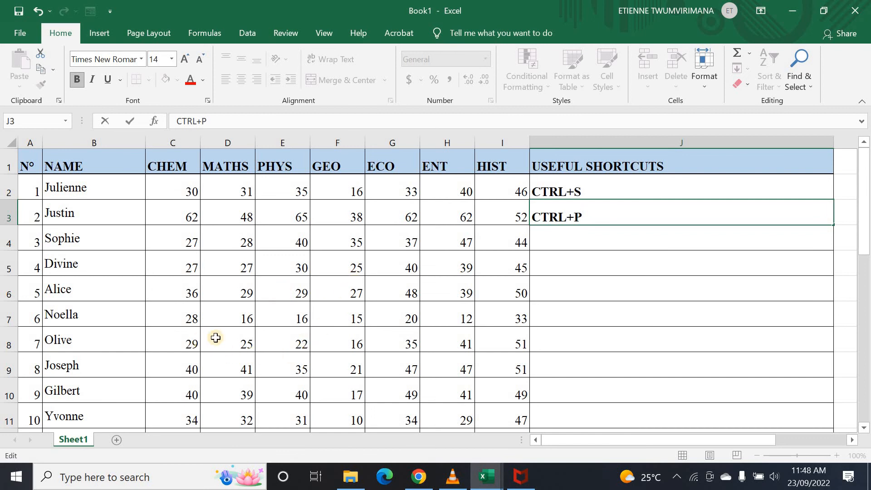
pyautogui.click(192, 317)
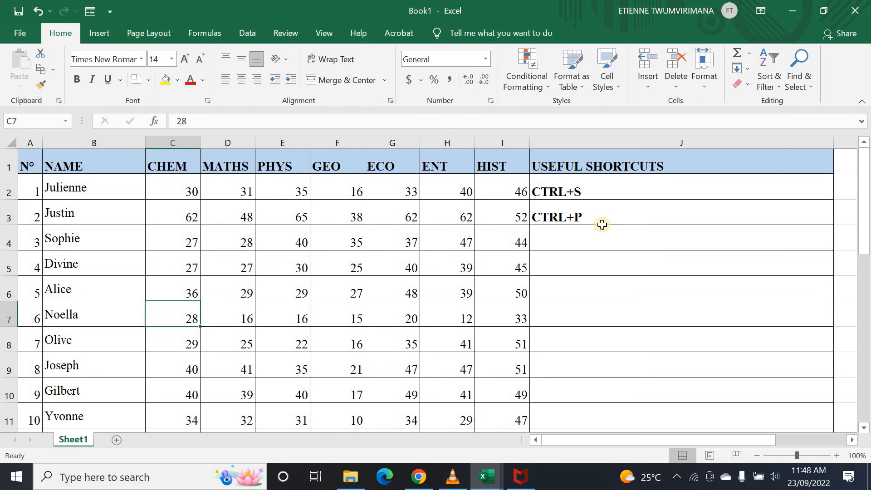
# - In Print, choose Fit All Columns on One Page and Landscape, then return to the sheet
pyautogui.hotkey('ctrl', 'p')
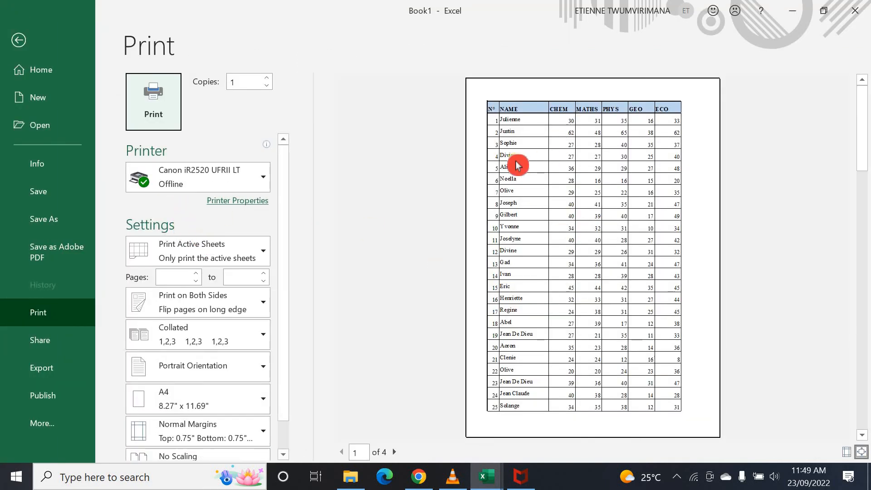
pyautogui.scroll(-1, 268, 423)
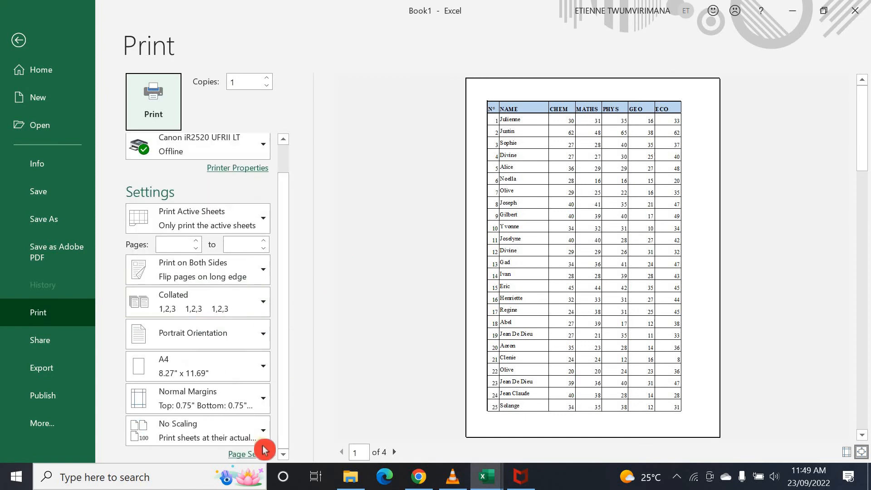
pyautogui.click(263, 437)
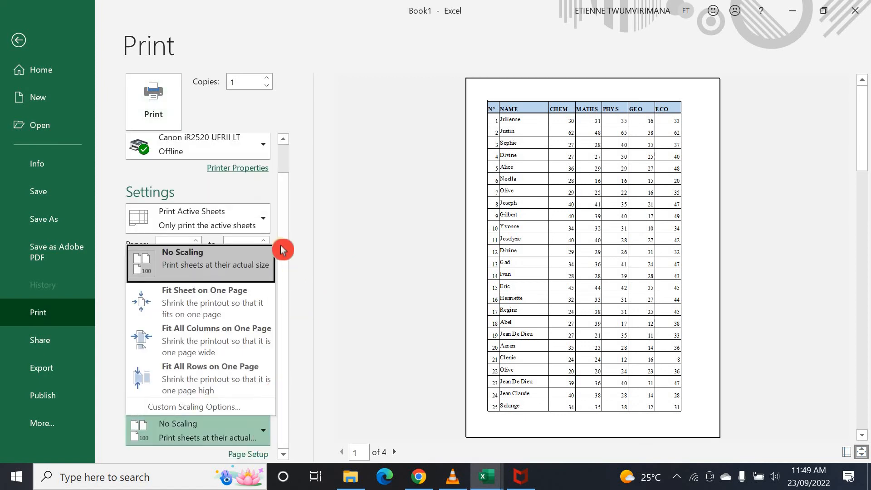
pyautogui.click(224, 346)
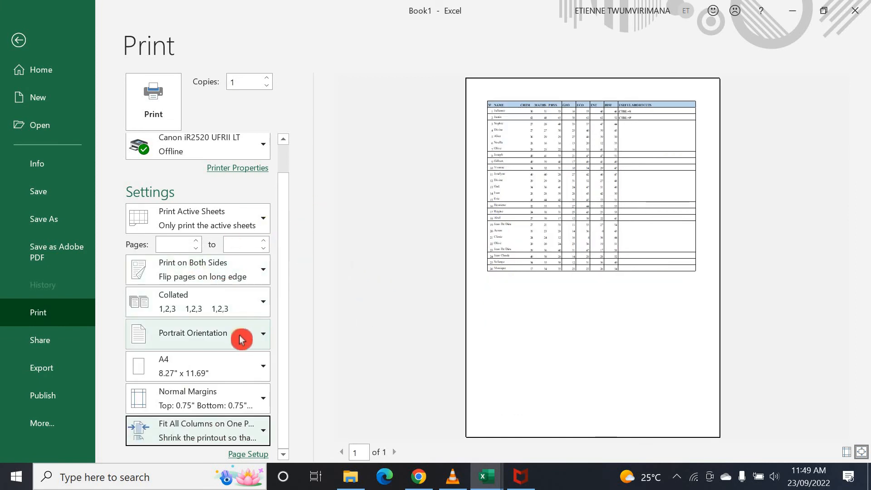
pyautogui.click(263, 338)
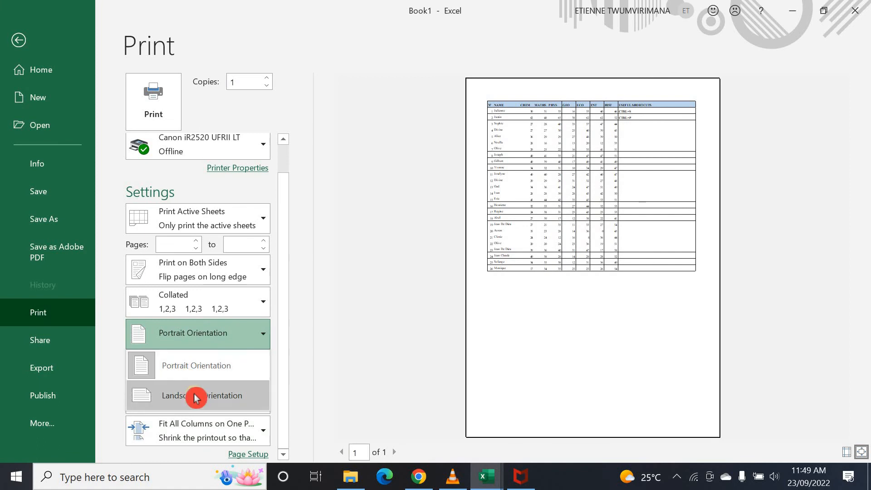
pyautogui.click(196, 342)
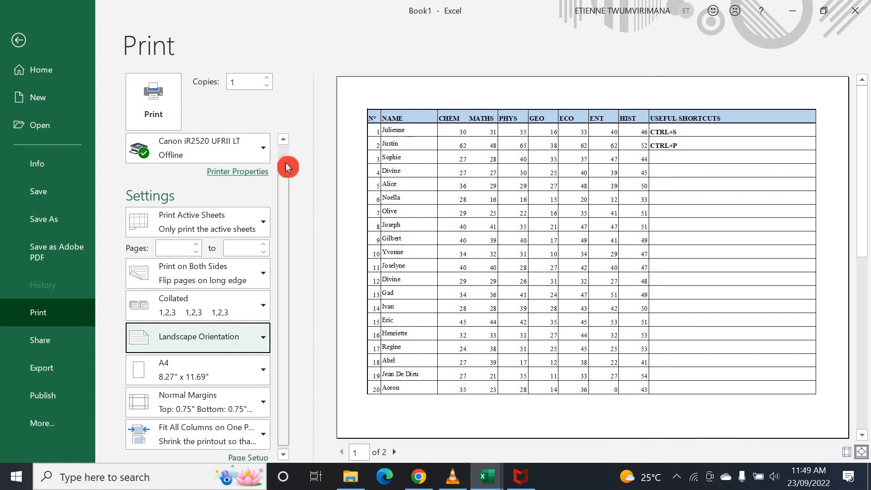
pyautogui.scroll(2, 287, 165)
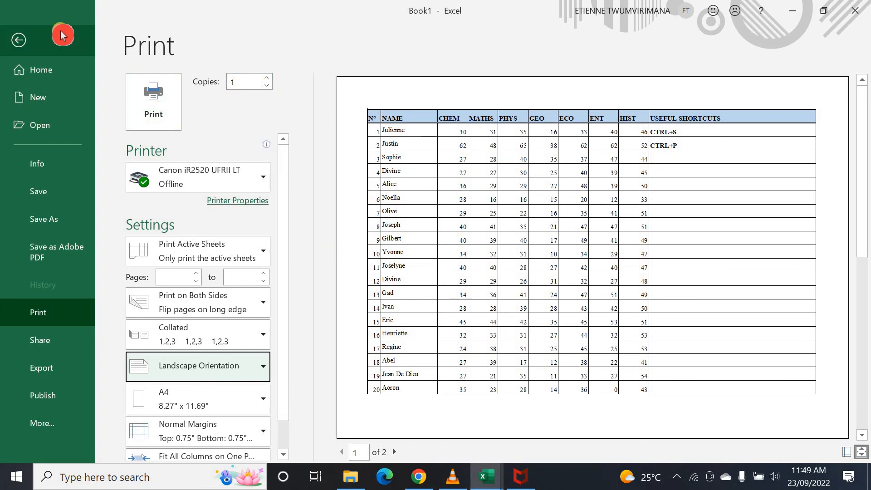
pyautogui.click(21, 39)
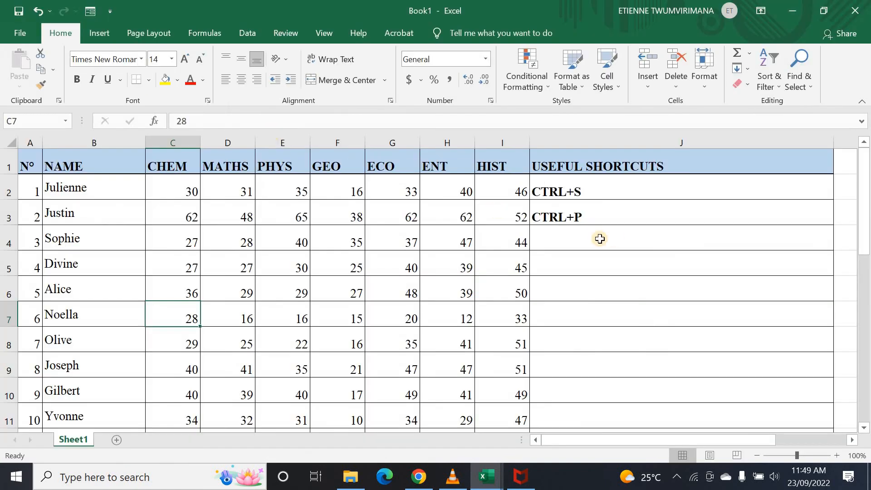
# - Enter CTRL+T in J4, then bring up Create Table for the marks range A1:J27
pyautogui.click(550, 240)
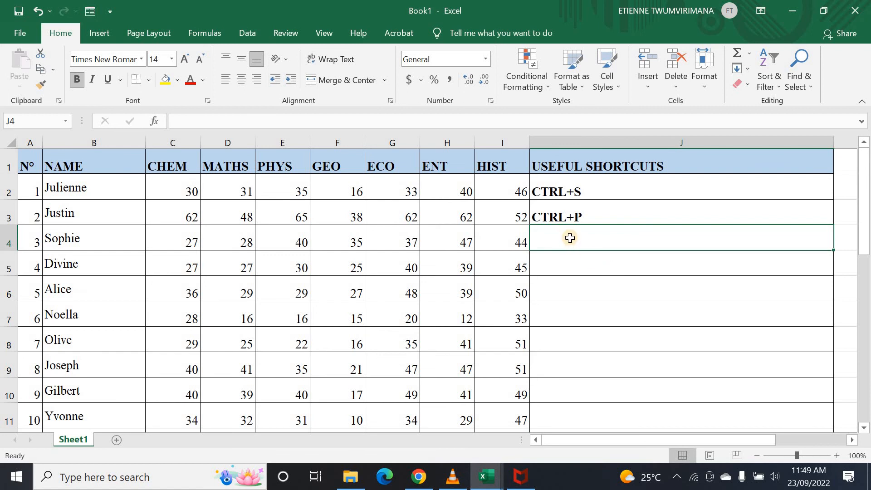
pyautogui.write('c')
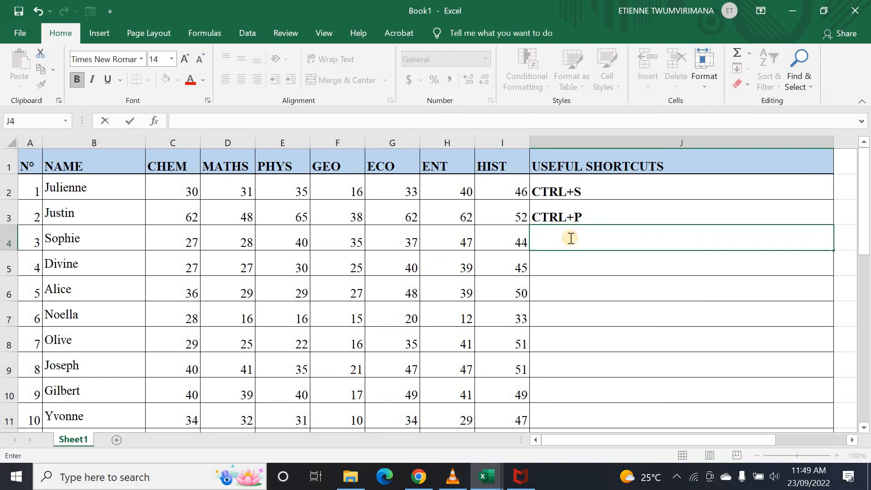
pyautogui.write('CTRL+T')
pyautogui.press('Return')
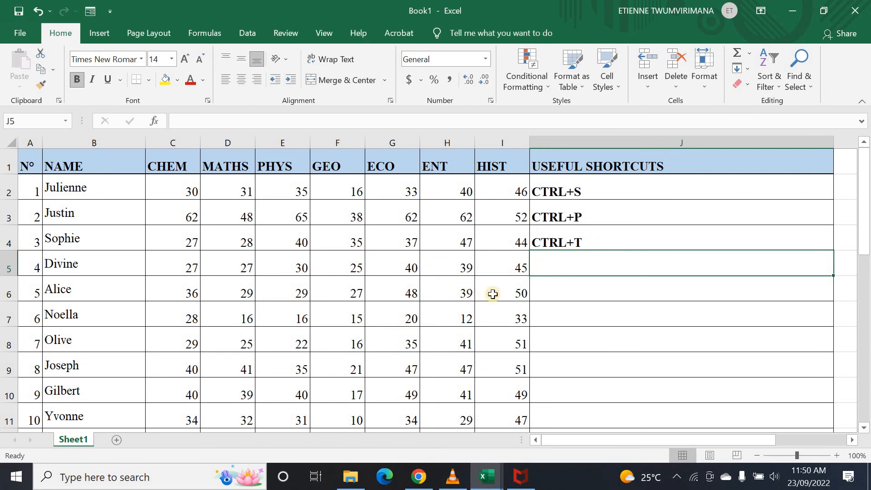
pyautogui.click(503, 282)
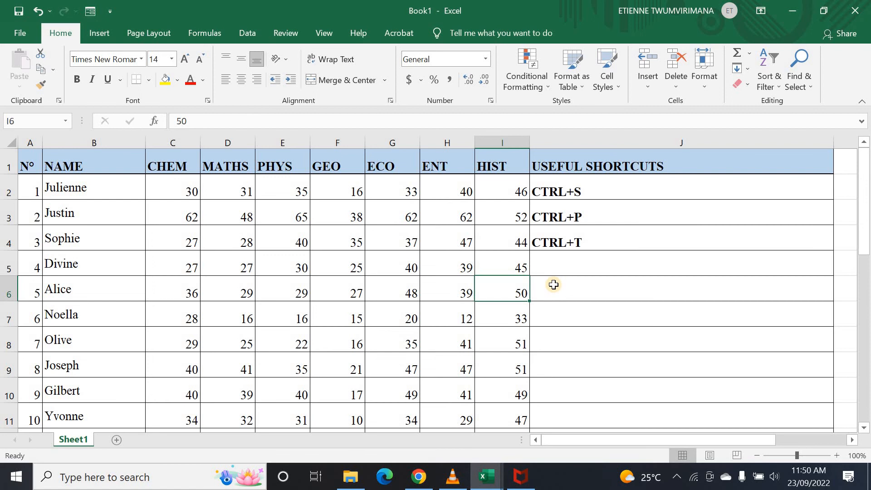
pyautogui.hotkey('ctrl', 't')
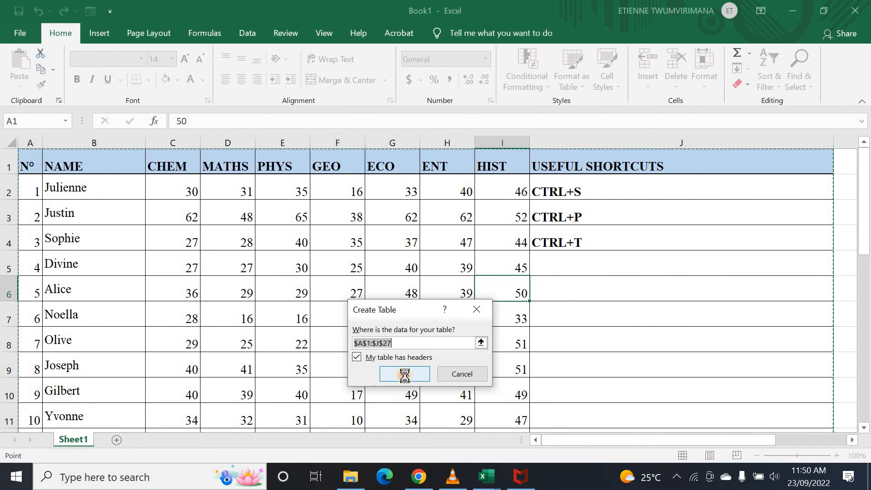
# - Create Table1 from A1:J27, then undo it so the marks stay a plain range
pyautogui.click(404, 375)
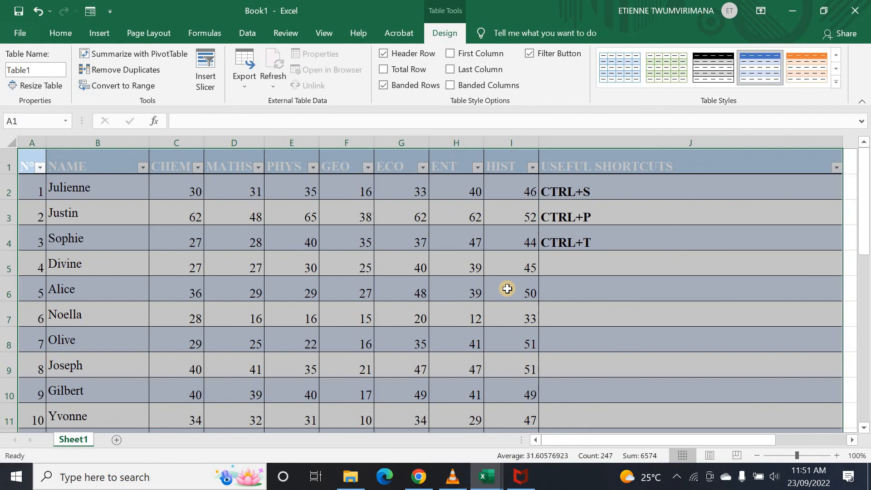
pyautogui.hotkey('ctrl', 'z')
pyautogui.click(508, 289)
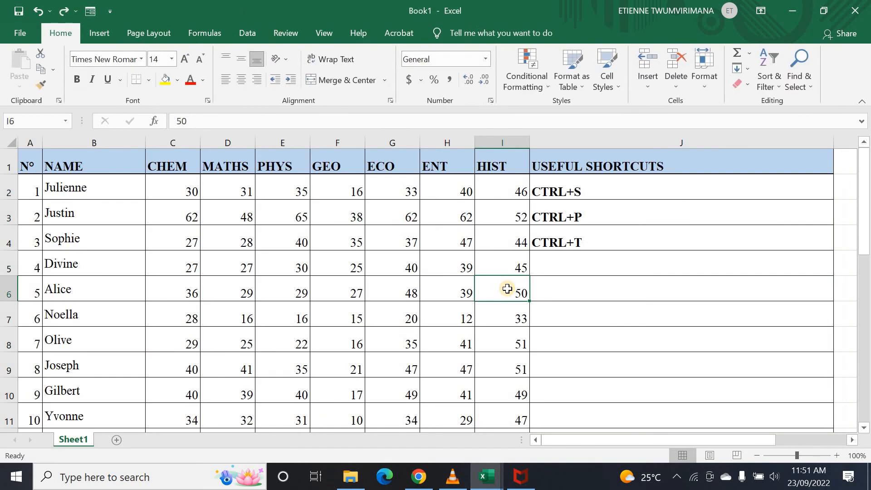
# - Enter CTRL+HOME in cell J5
pyautogui.click(570, 256)
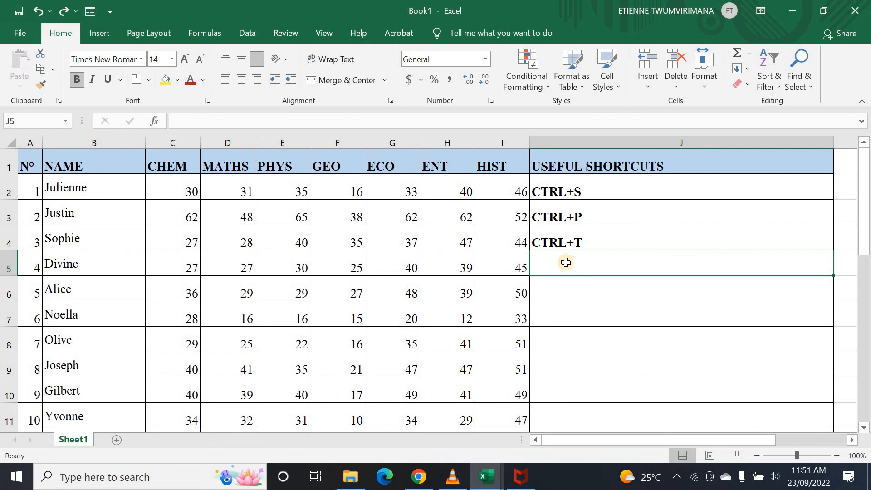
pyautogui.write('C')
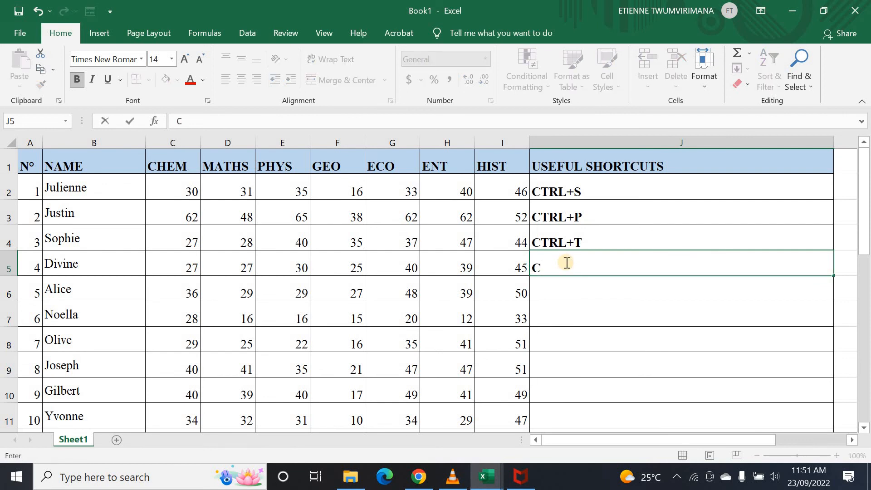
pyautogui.write('TRL+HOME')
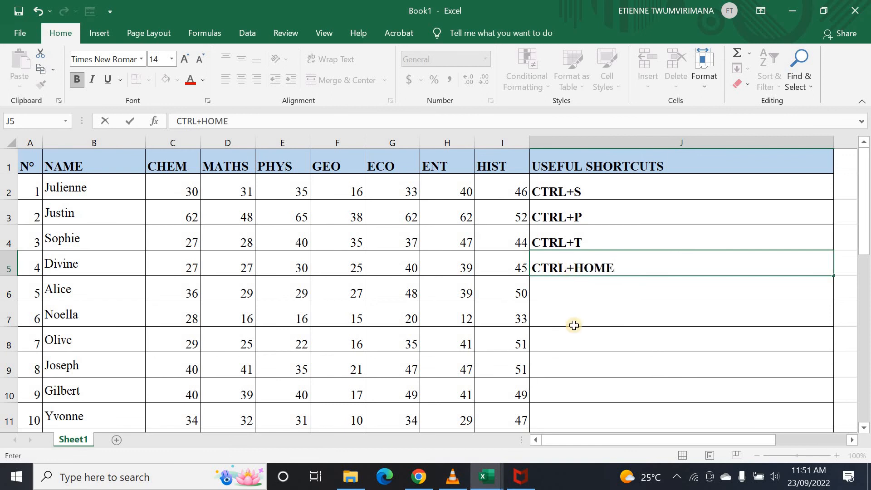
pyautogui.click(577, 295)
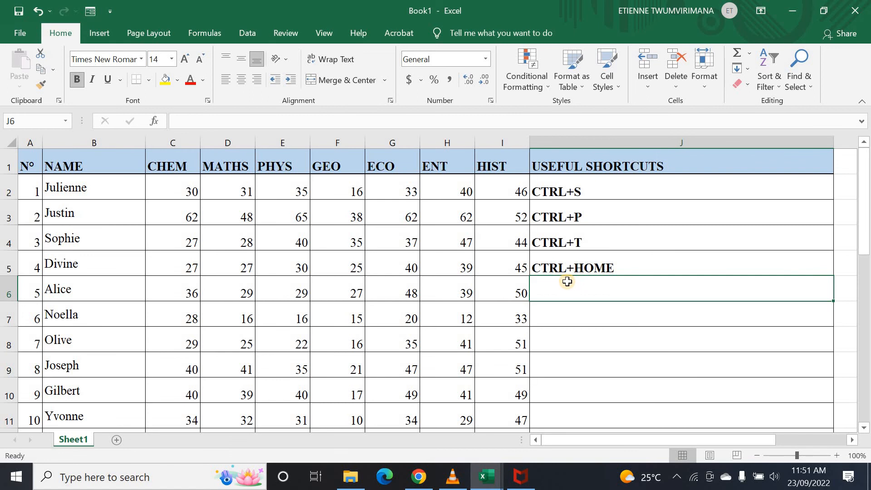
pyautogui.hotkey('ctrl', 'Home')
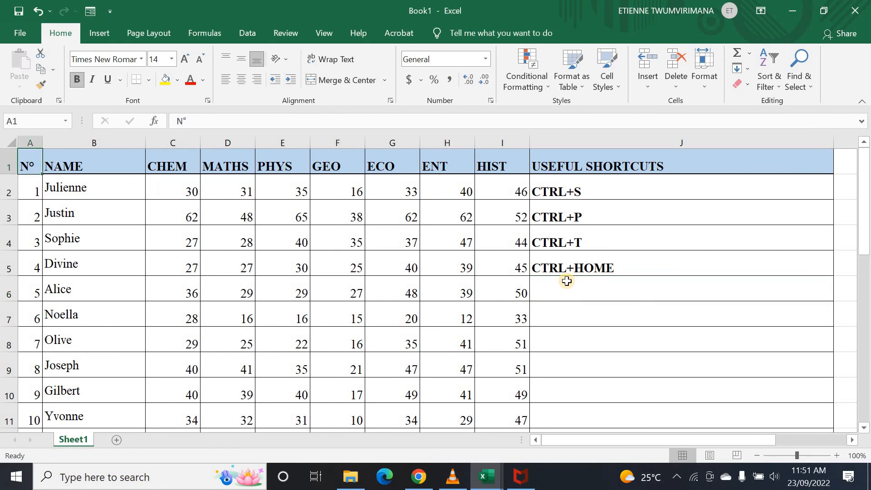
pyautogui.click(28, 168)
pyautogui.click(449, 363)
pyautogui.click(517, 395)
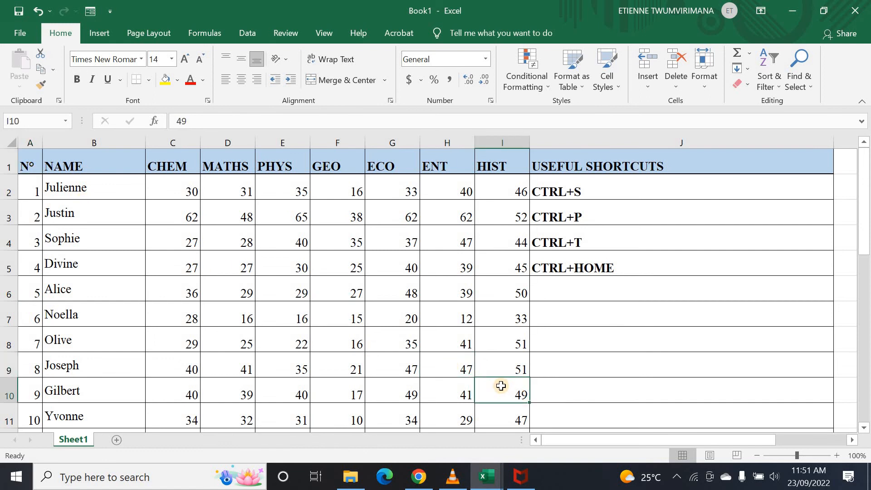
pyautogui.hotkey('ctrl', 'Home')
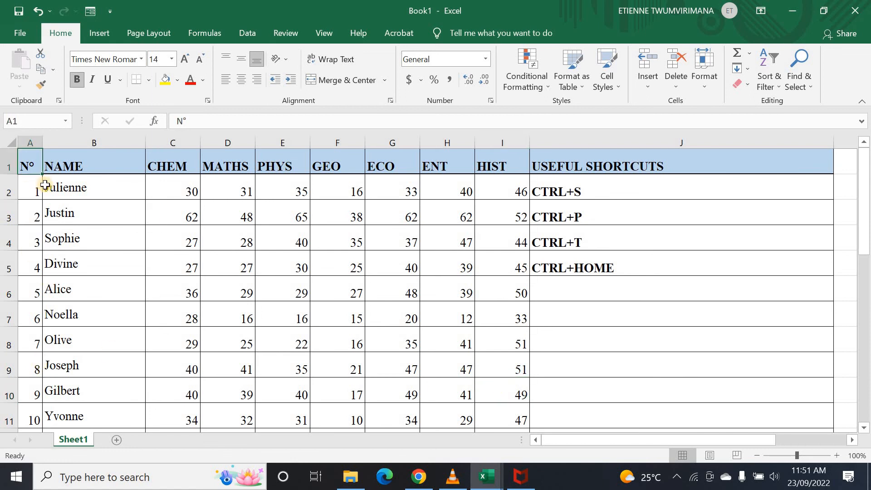
pyautogui.click(565, 287)
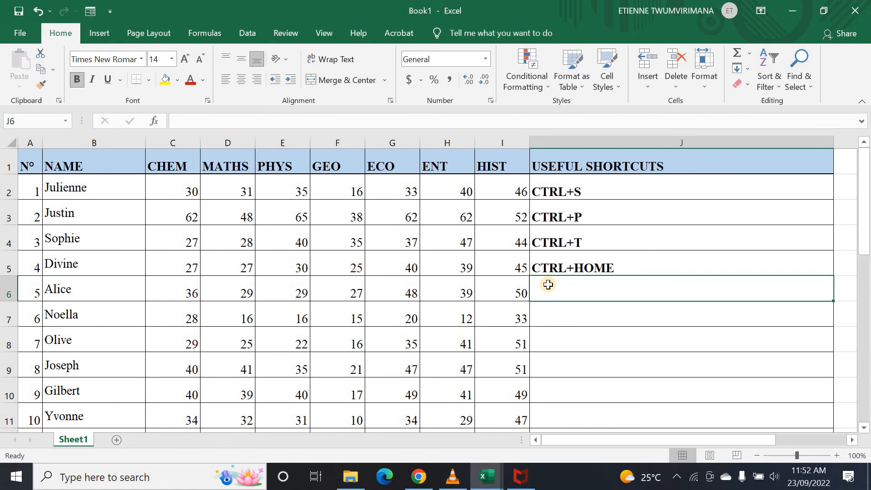
pyautogui.click(571, 322)
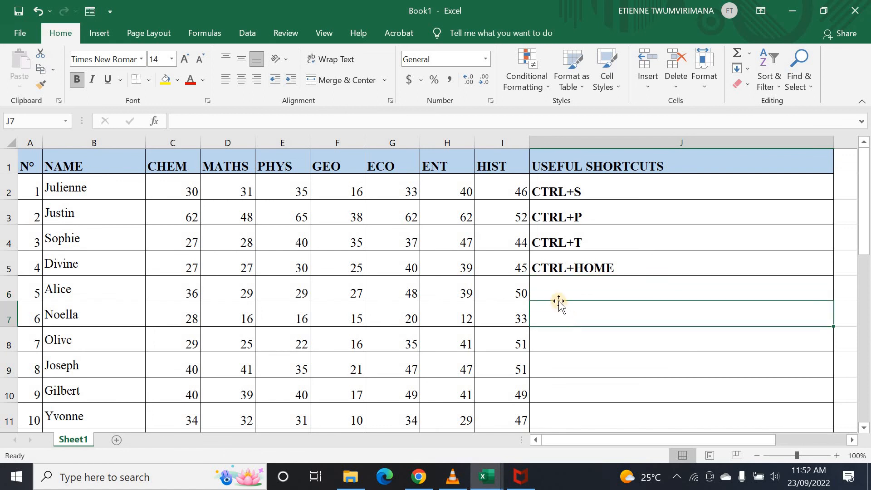
pyautogui.click(563, 291)
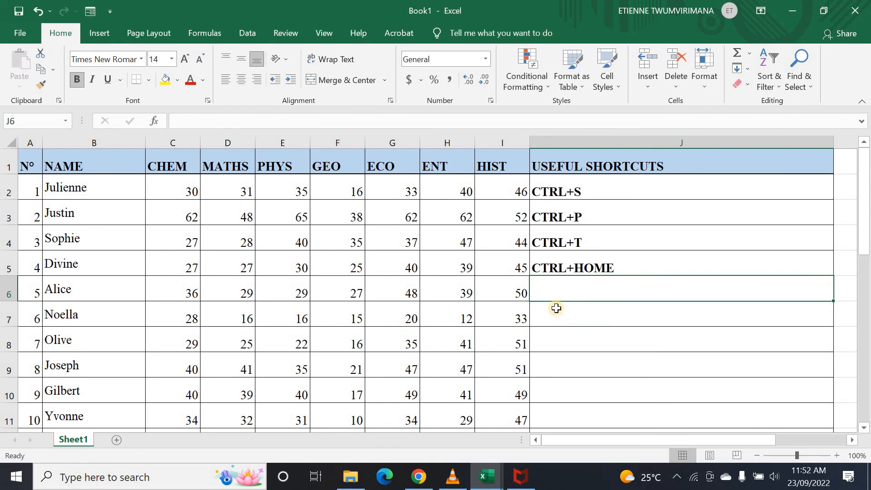
pyautogui.click(558, 312)
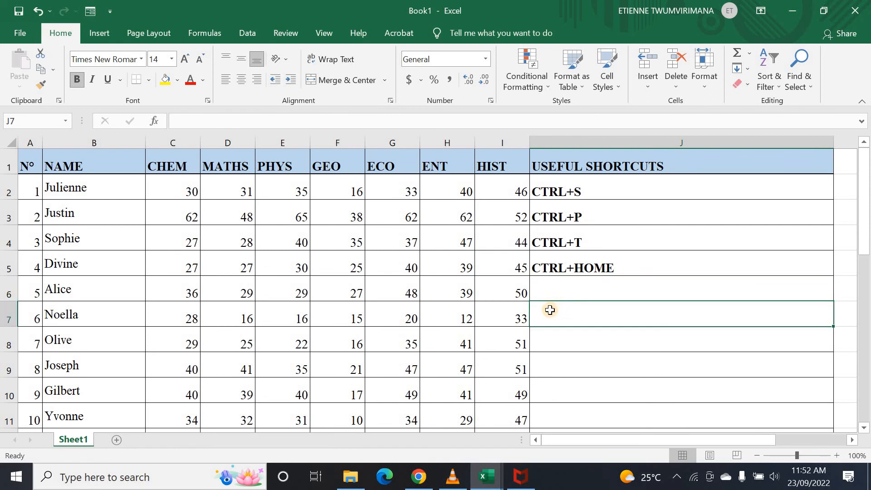
pyautogui.click(552, 291)
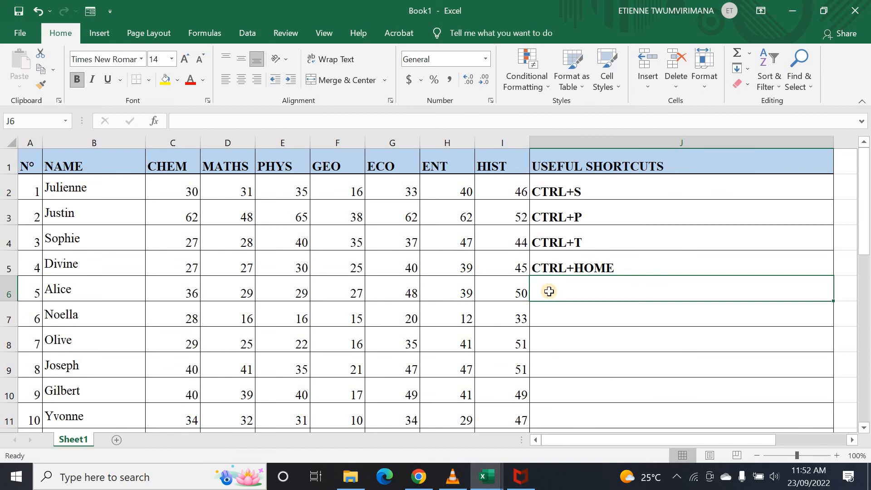
pyautogui.click(502, 190)
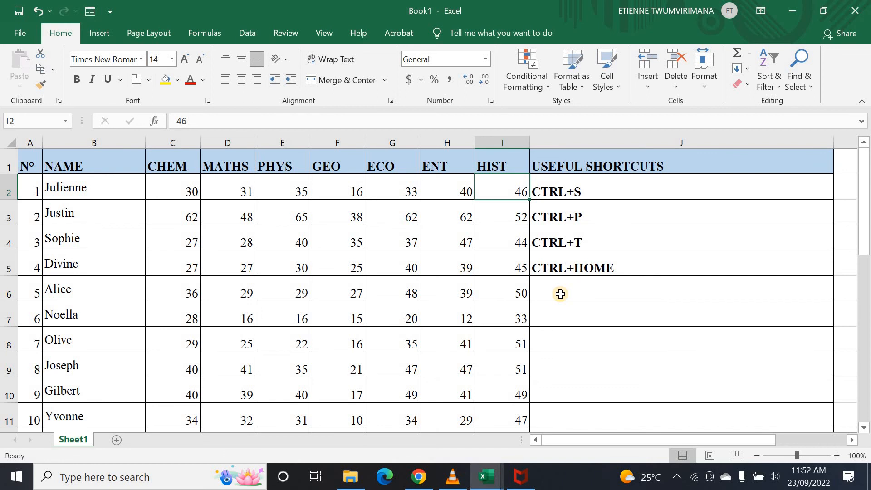
pyautogui.hotkey('ctrl', 'Down')
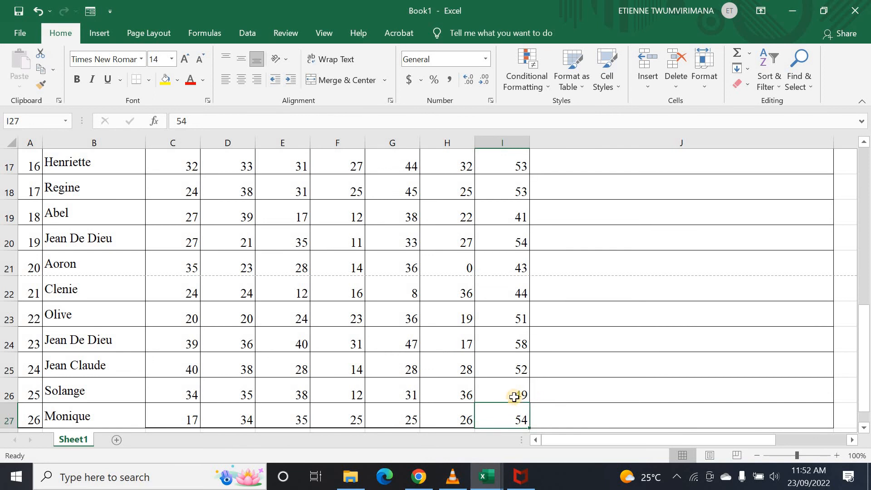
pyautogui.hotkey('ctrl', 'Up')
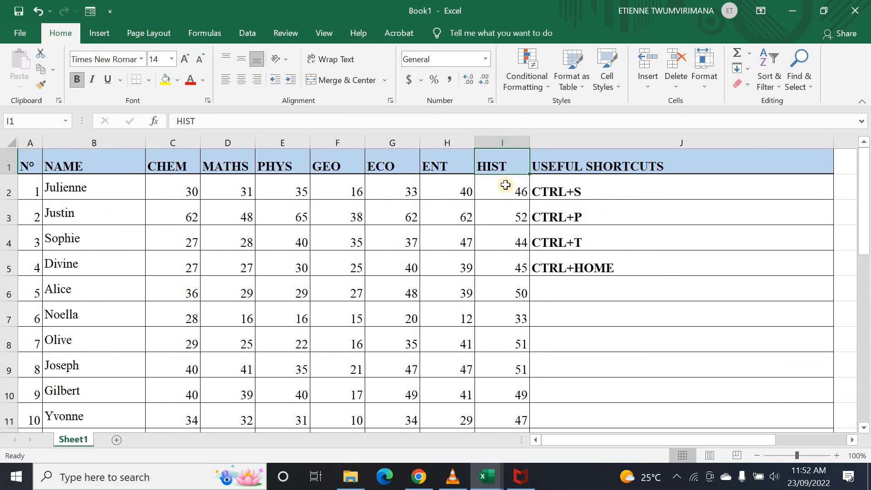
pyautogui.click(501, 246)
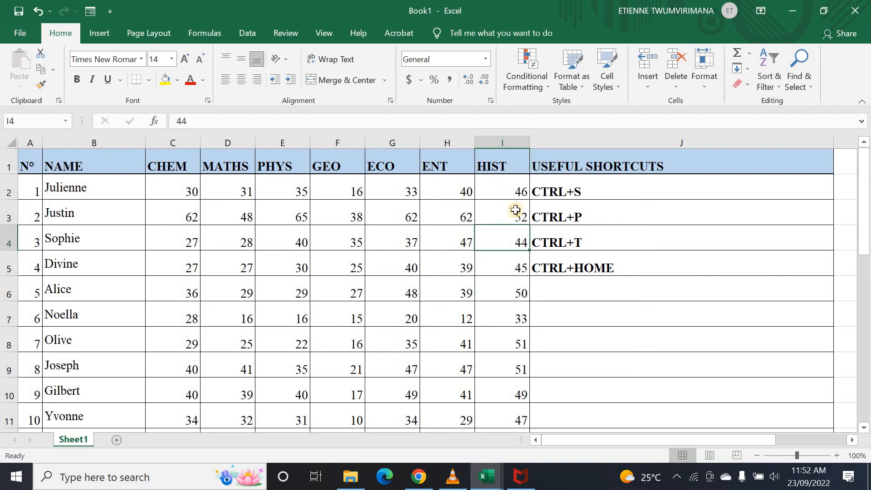
pyautogui.click(507, 264)
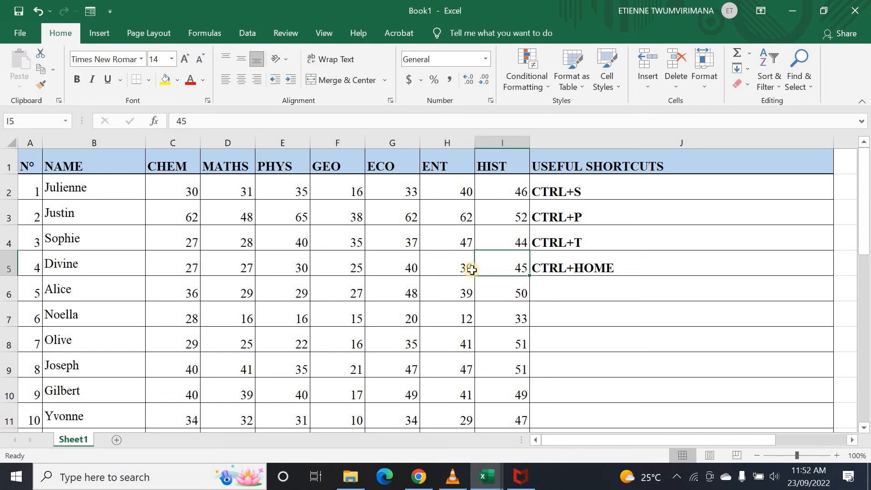
pyautogui.press('Right')
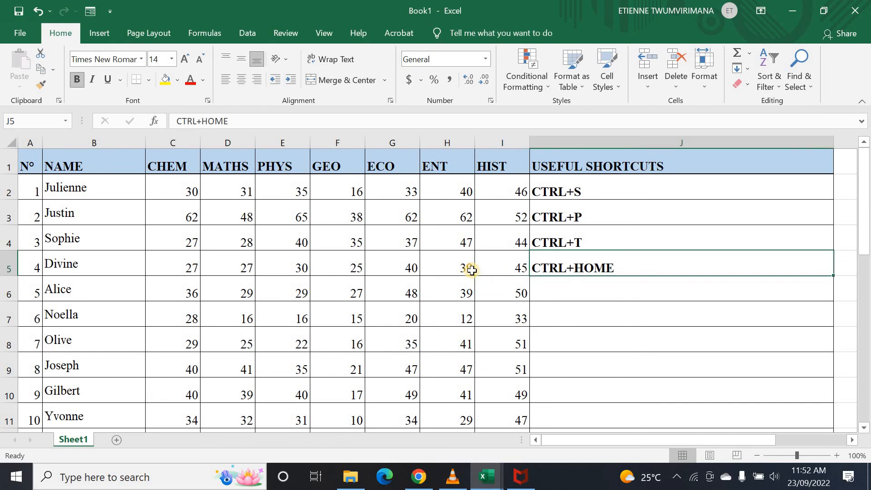
pyautogui.press('Home')
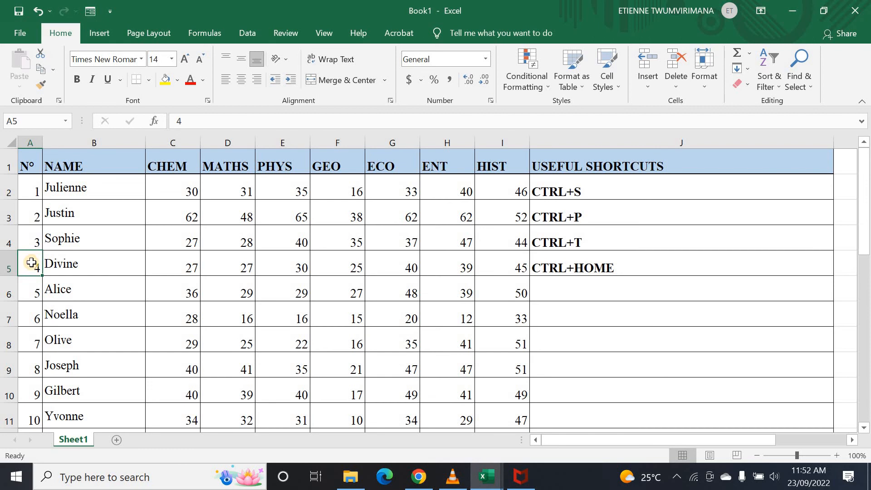
pyautogui.click(545, 287)
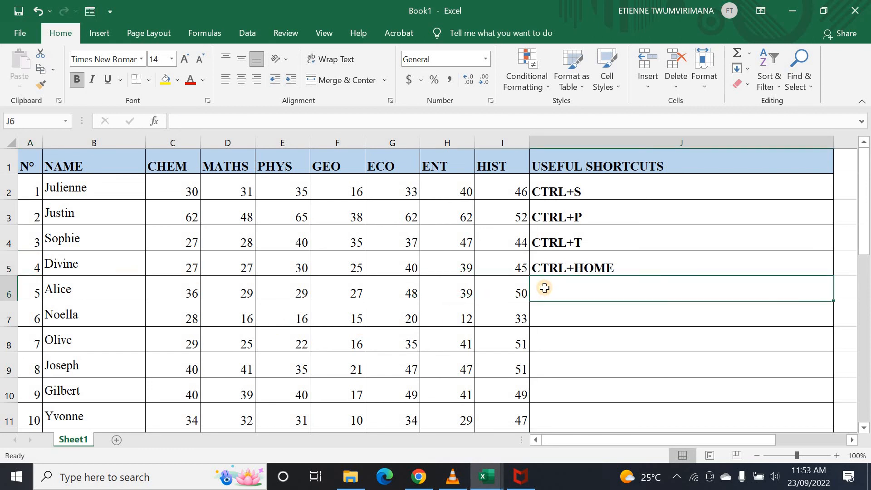
# - Type CTRL+ DIR ARROWS into J6, fixing the typos along the way
pyautogui.write('CTR')
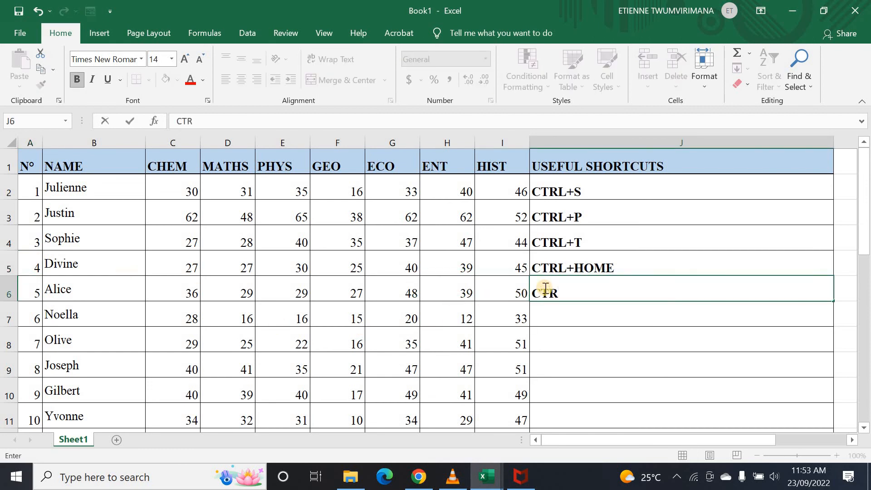
pyautogui.write('L')
pyautogui.write('+')
pyautogui.write(' AR')
pyautogui.write('E')
pyautogui.press('BackSpace')
pyautogui.press('BackSpace')
pyautogui.press('BackSpace')
pyautogui.write('DIR ALLO')
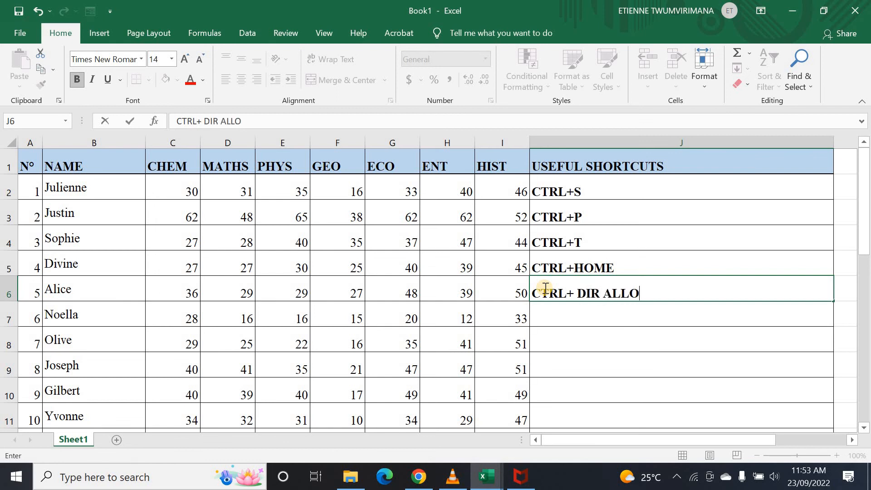
pyautogui.press('BackSpace')
pyautogui.press('BackSpace')
pyautogui.press('BackSpace')
pyautogui.write('RROWS')
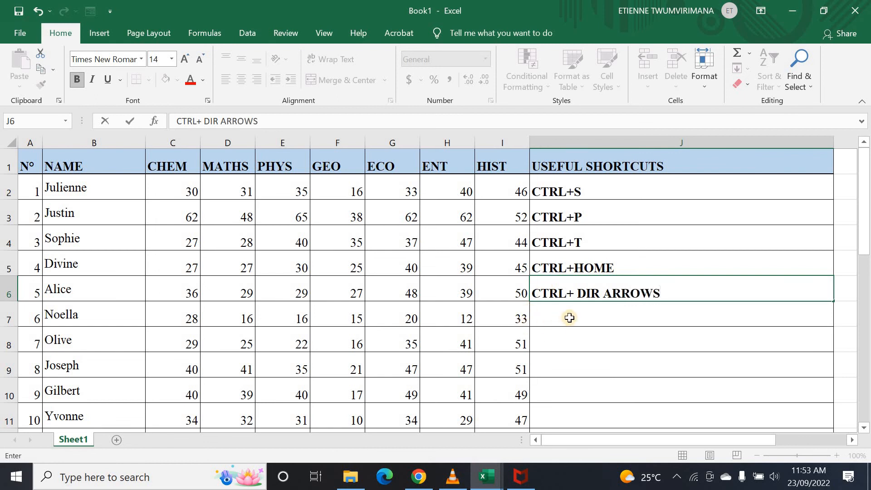
pyautogui.click(543, 316)
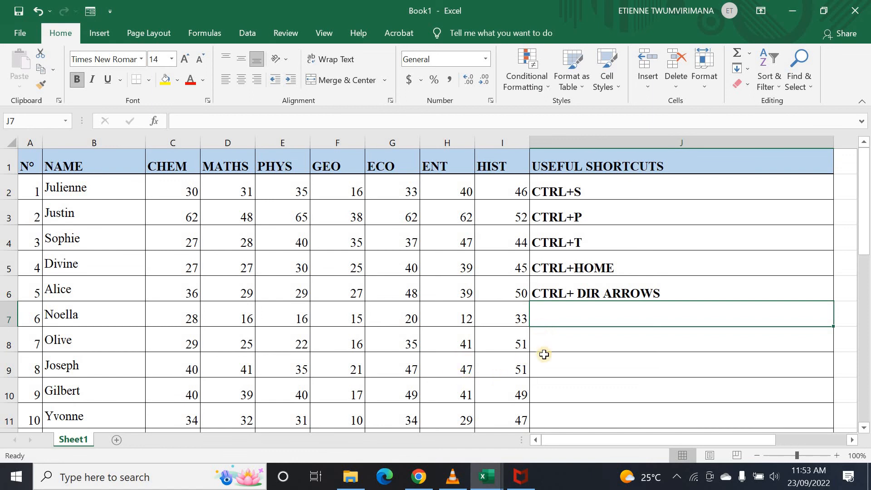
pyautogui.click(568, 330)
pyautogui.click(574, 309)
# - Enter CTRL+PgDn in cell J7, correcting a mistyped letter
pyautogui.write('CO')
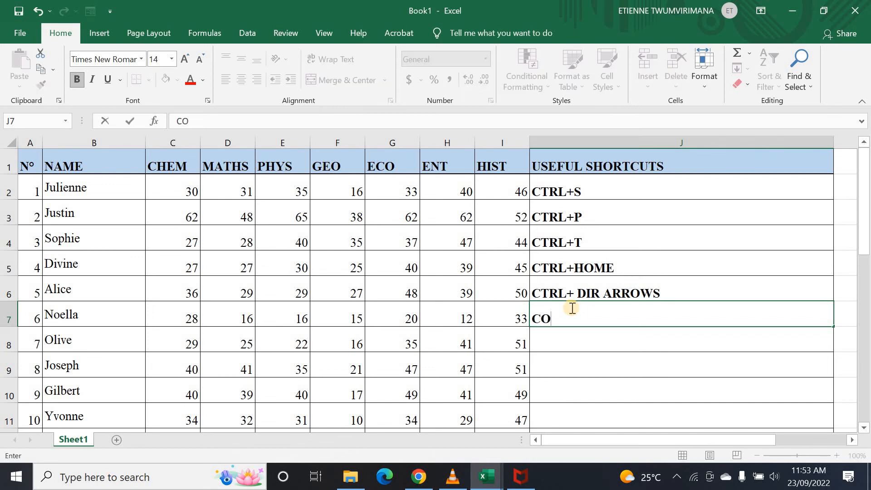
pyautogui.press('BackSpace')
pyautogui.write('TRL+P')
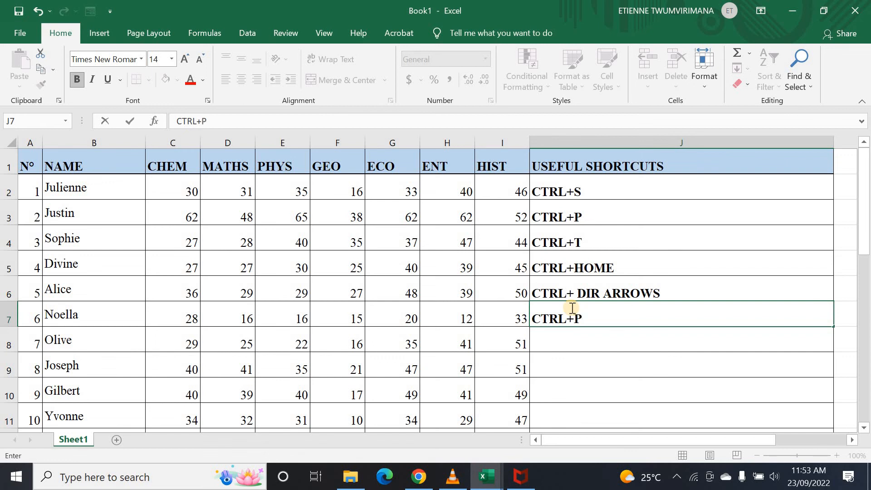
pyautogui.write('gDn')
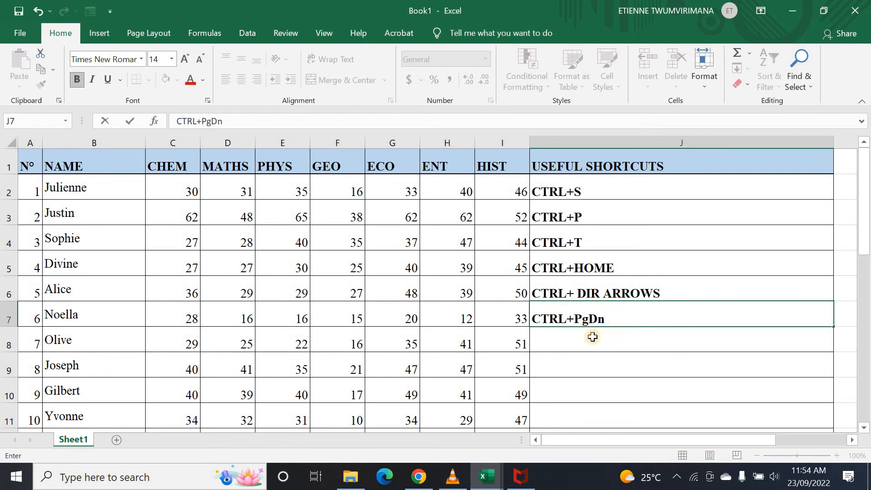
pyautogui.press('Return')
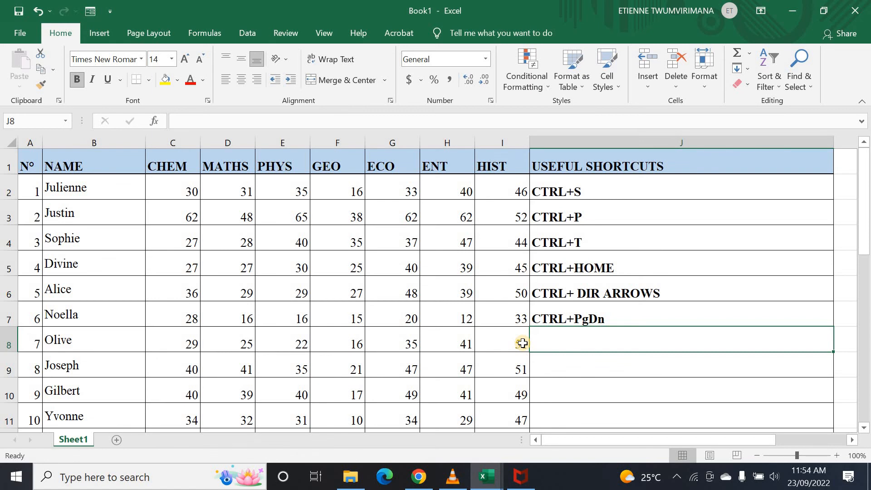
pyautogui.click(578, 380)
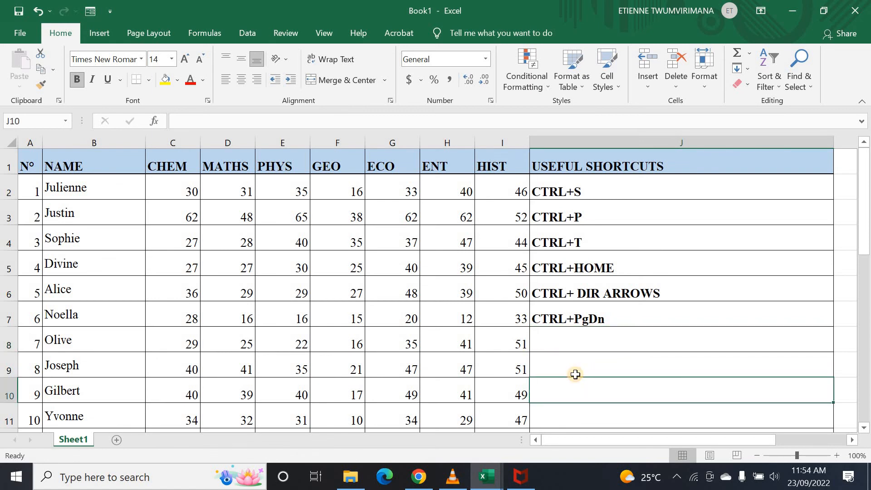
pyautogui.press('pagedown')
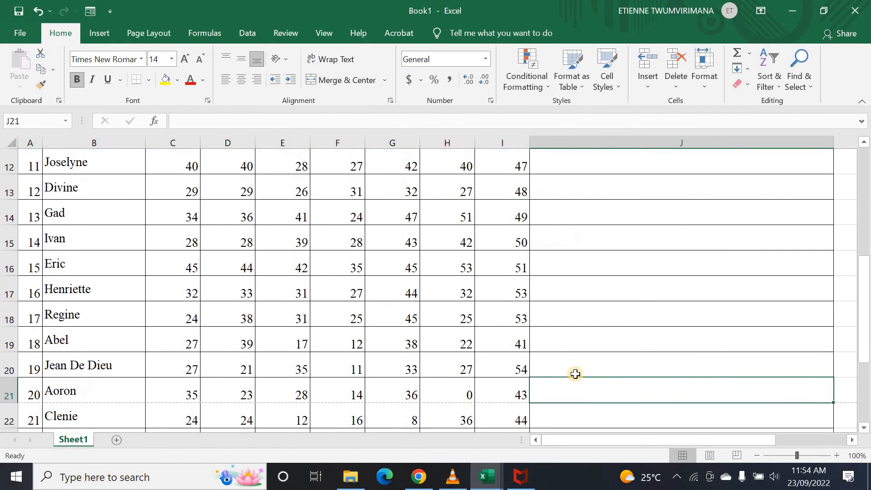
pyautogui.click(547, 339)
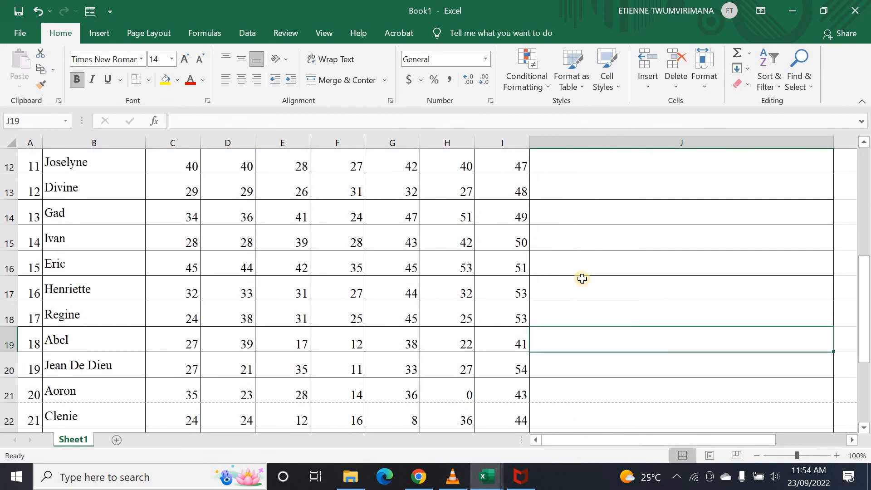
pyautogui.hotkey('ctrl', 'z')
pyautogui.scroll(1, 577, 277)
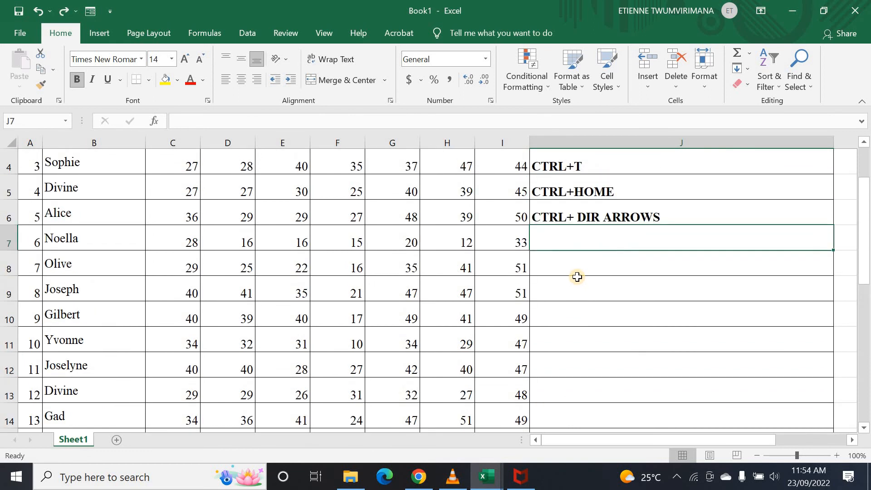
pyautogui.hotkey('ctrl', 'z')
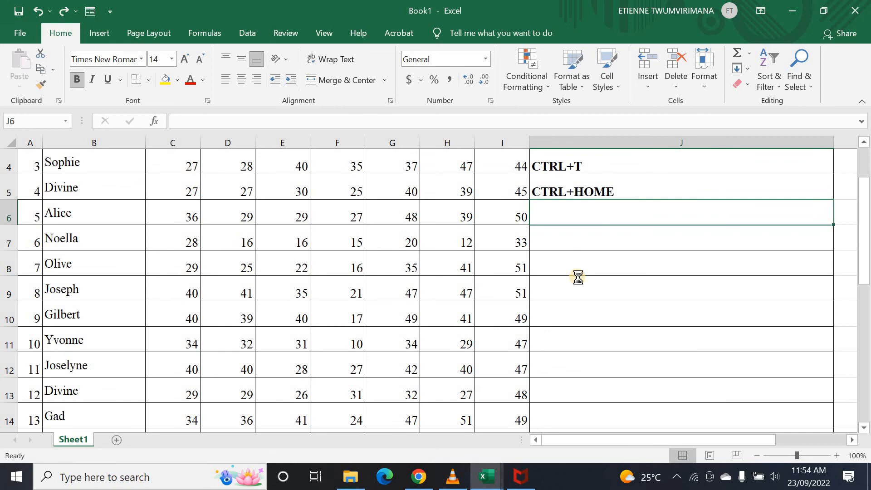
pyautogui.hotkey('ctrl', 'y')
pyautogui.hotkey('ctrl', 'y')
pyautogui.click(605, 263)
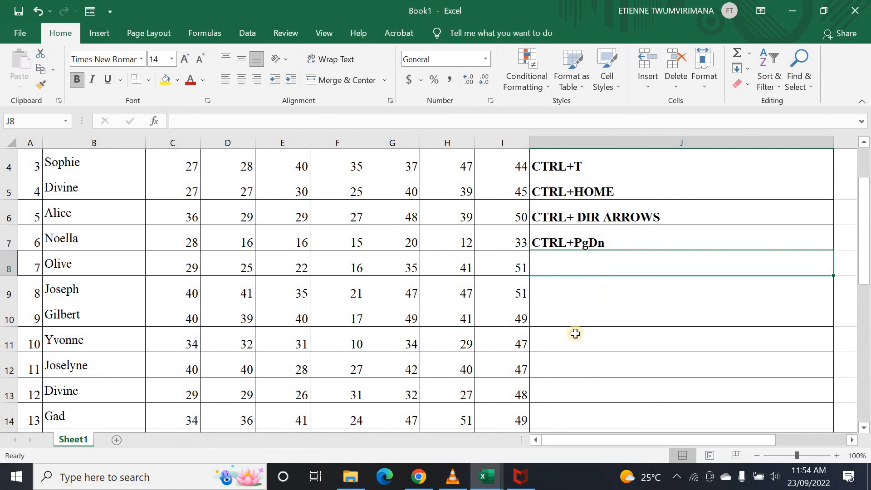
pyautogui.scroll(-6, 575, 334)
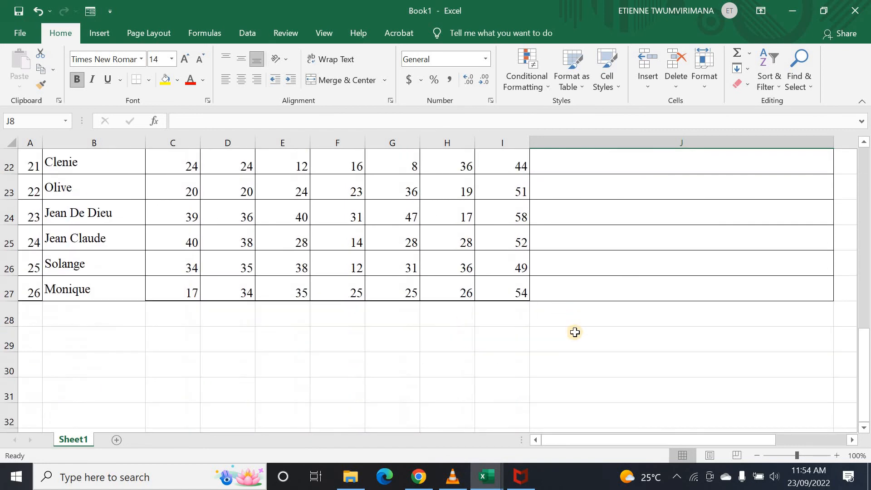
pyautogui.scroll(3, 575, 334)
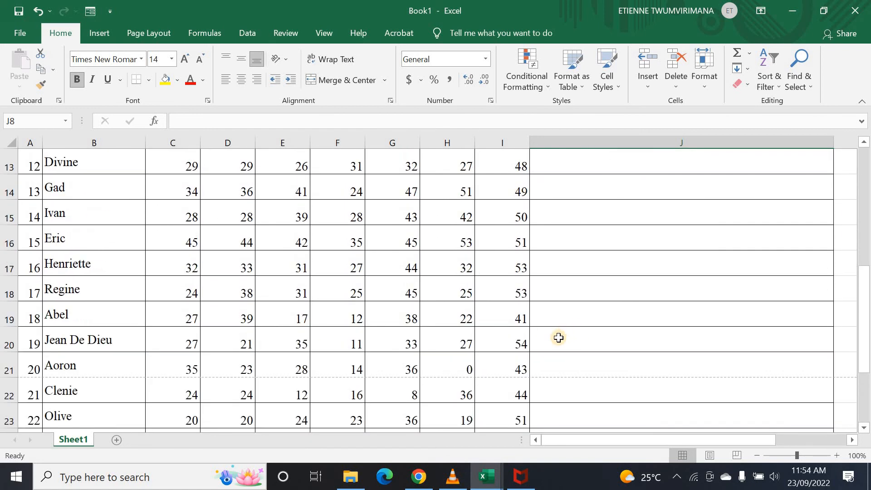
pyautogui.scroll(2, 539, 289)
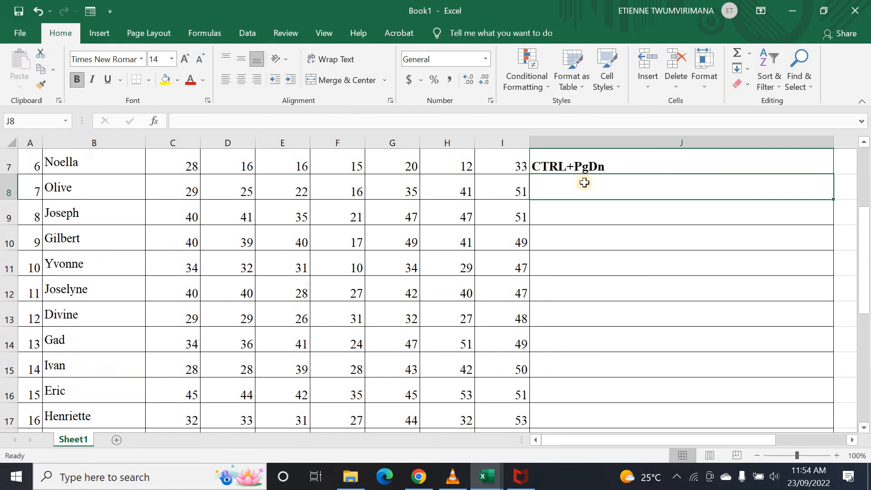
pyautogui.click(564, 217)
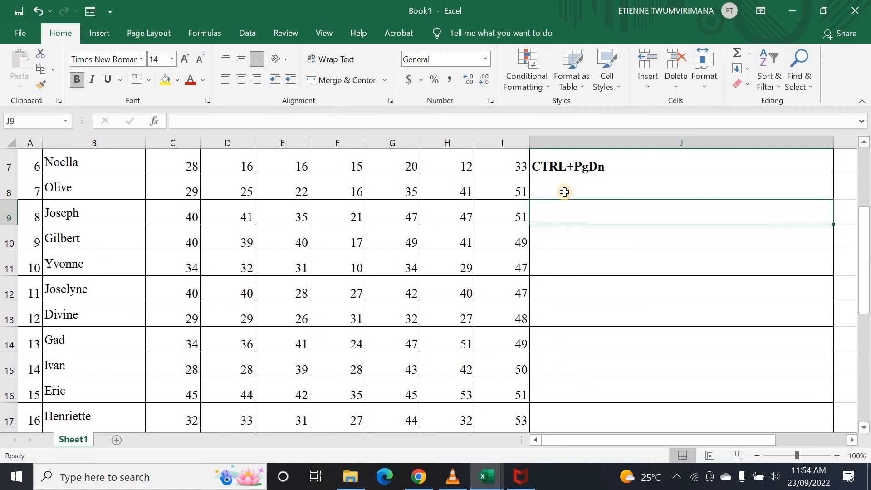
pyautogui.click(564, 192)
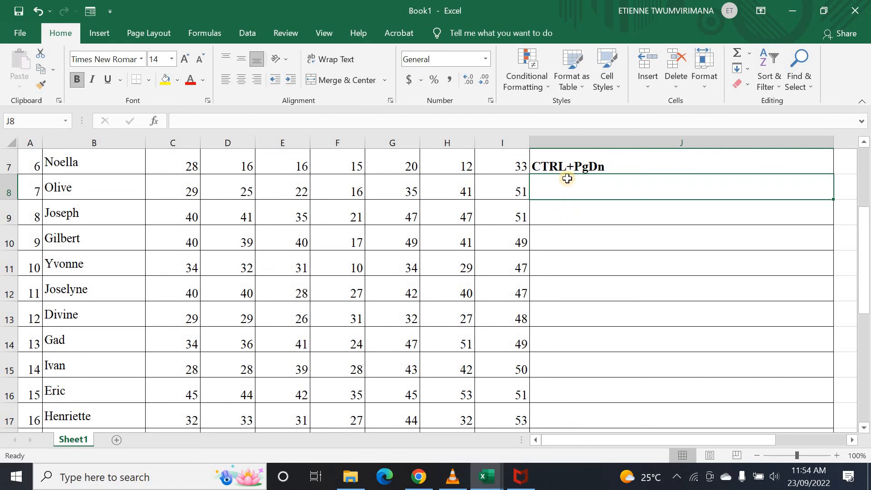
# - Enter CTRL+D in cell J8, correcting typos
pyautogui.write('ctr')
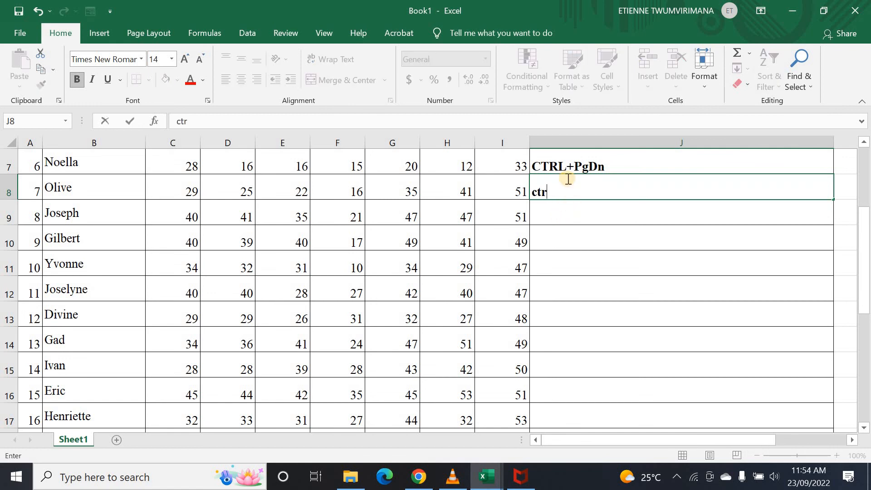
pyautogui.press('BackSpace')
pyautogui.press('BackSpace')
pyautogui.press('BackSpace')
pyautogui.press('Right')
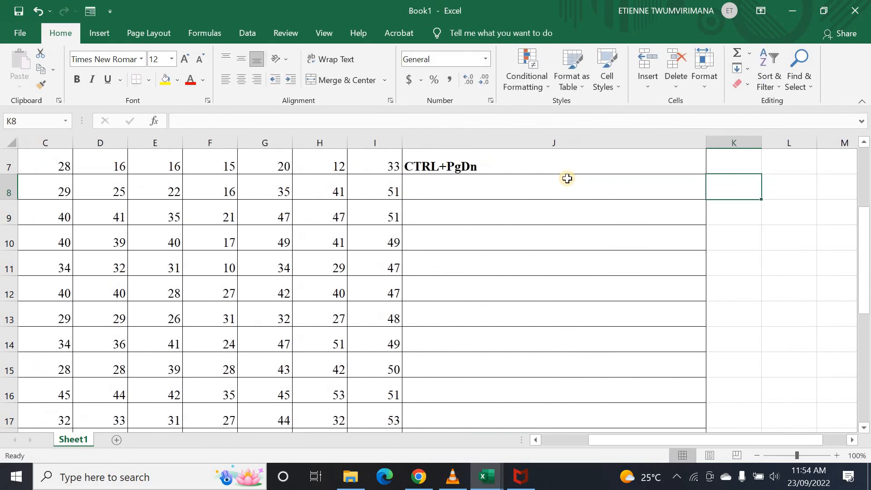
pyautogui.click(441, 192)
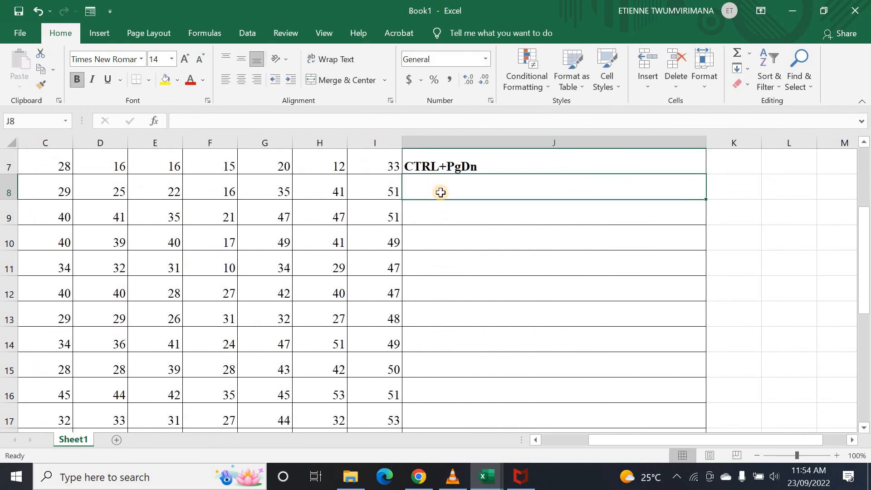
pyautogui.write('CTRL')
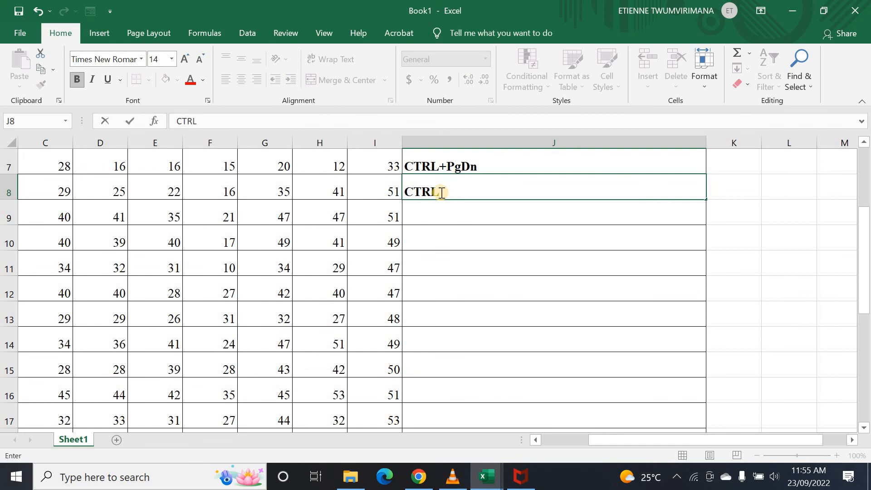
pyautogui.write('=')
pyautogui.press('BackSpace')
pyautogui.press('BackSpace')
pyautogui.write('L+D')
pyautogui.press('Return')
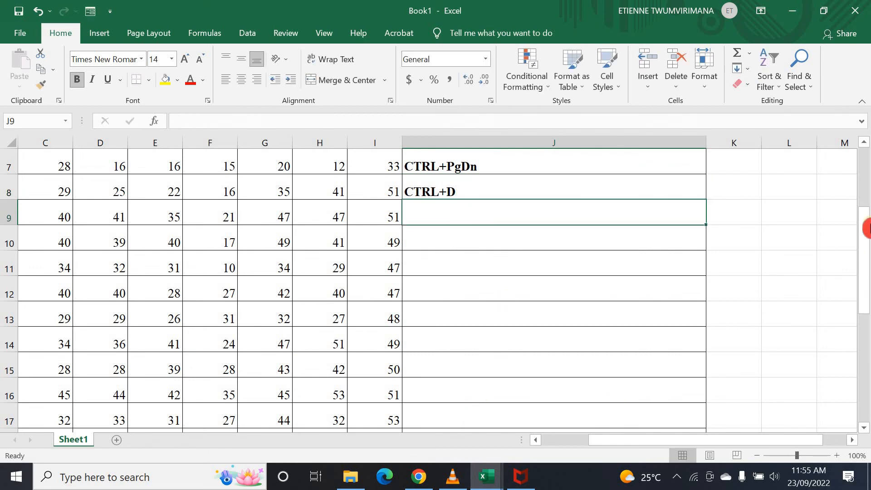
# - Fill Monique down into B28 with Ctrl+D, then undo it
pyautogui.scroll(-1, 863, 256)
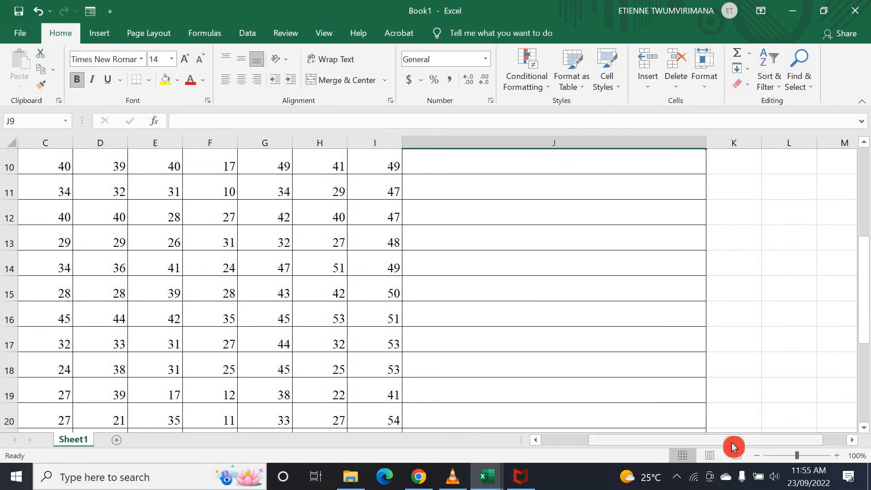
pyautogui.moveTo(734, 440); pyautogui.dragTo(554, 438)
pyautogui.scroll(-2, 372, 336)
pyautogui.scroll(-5, 373, 329)
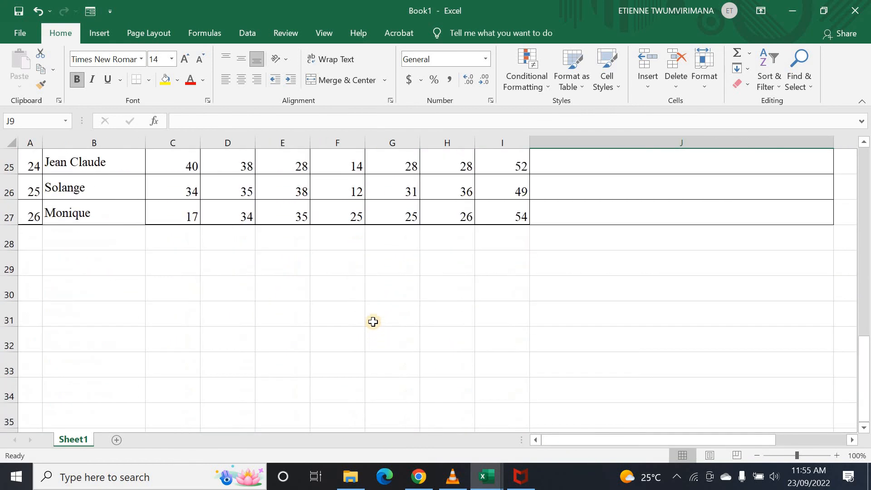
pyautogui.scroll(2, 93, 241)
pyautogui.click(89, 236)
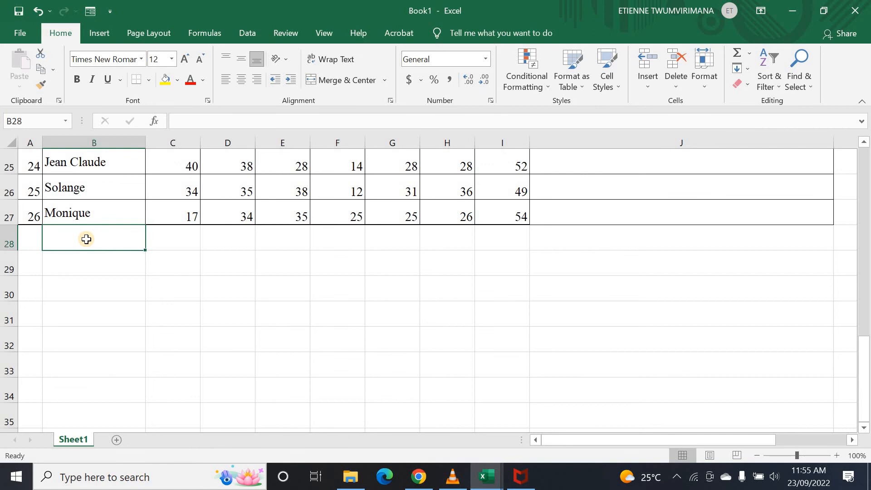
pyautogui.hotkey('ctrl', 'd')
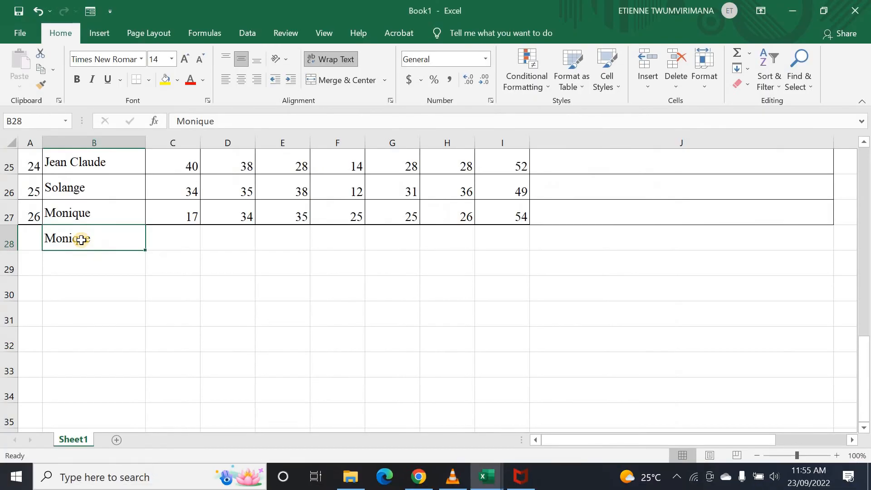
pyautogui.hotkey('ctrl', 'z')
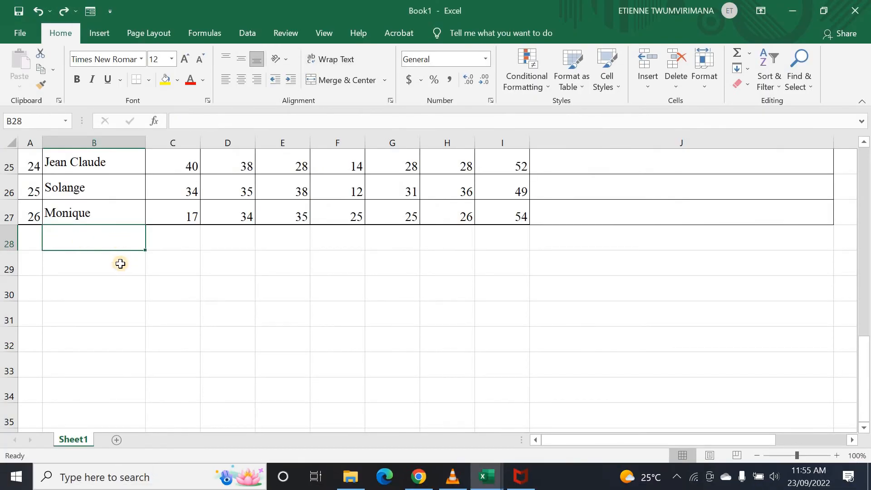
# - Fill Monique down through B27:B33 with Ctrl+D, then undo the fill
pyautogui.click(104, 259)
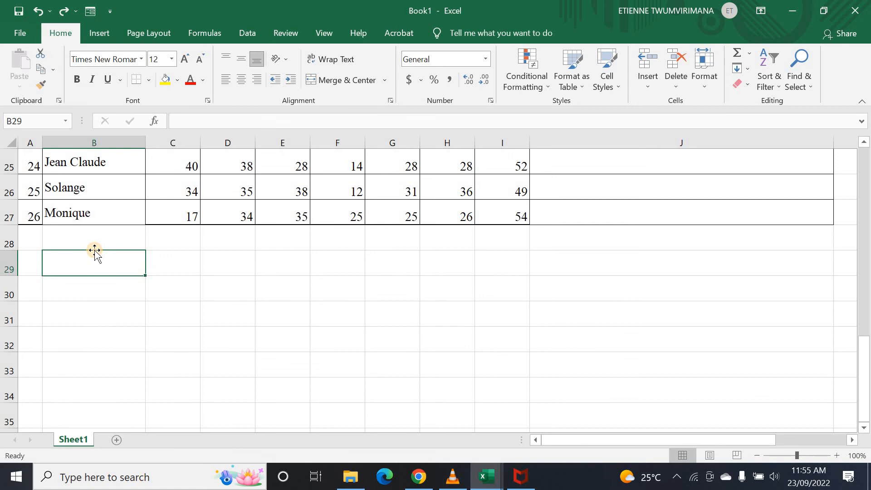
pyautogui.click(72, 304)
pyautogui.click(68, 243)
pyautogui.click(70, 259)
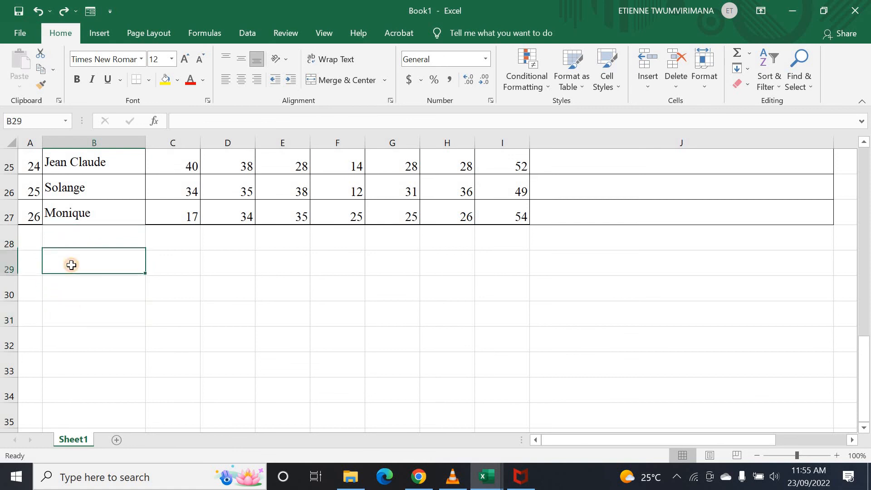
pyautogui.click(77, 302)
pyautogui.click(82, 312)
pyautogui.click(70, 339)
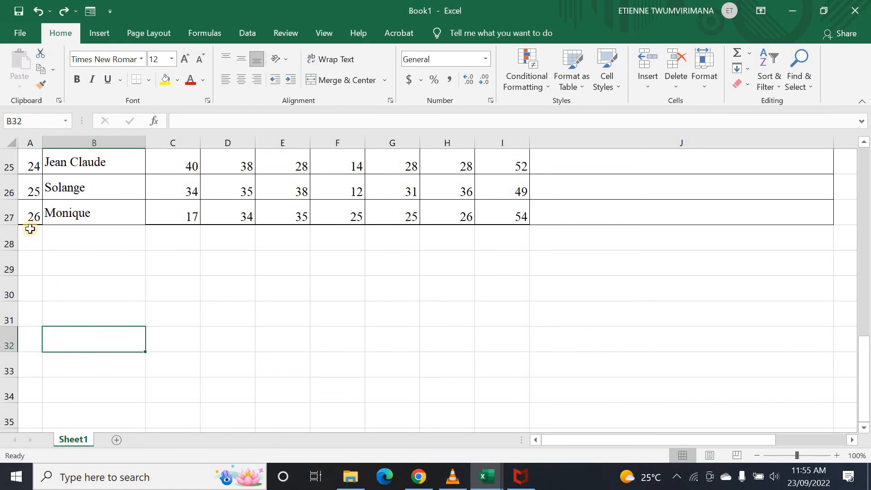
pyautogui.moveTo(55, 211); pyautogui.dragTo(89, 363)
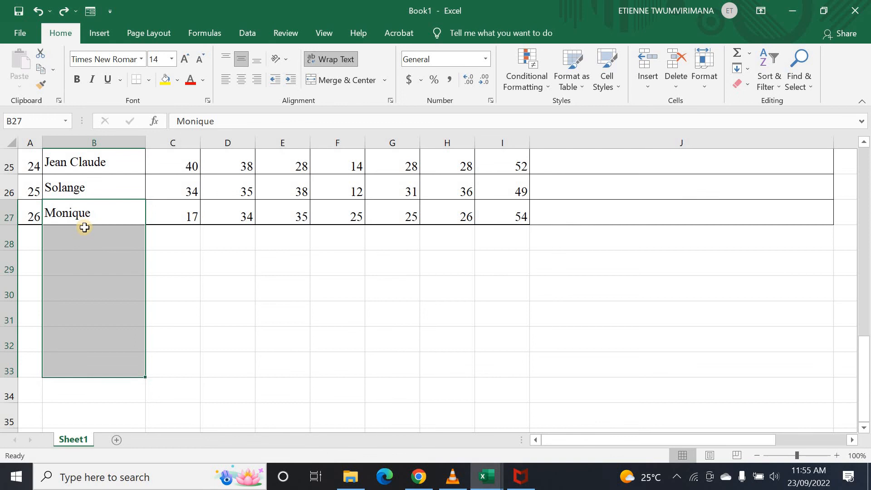
pyautogui.hotkey('ctrl', 'd')
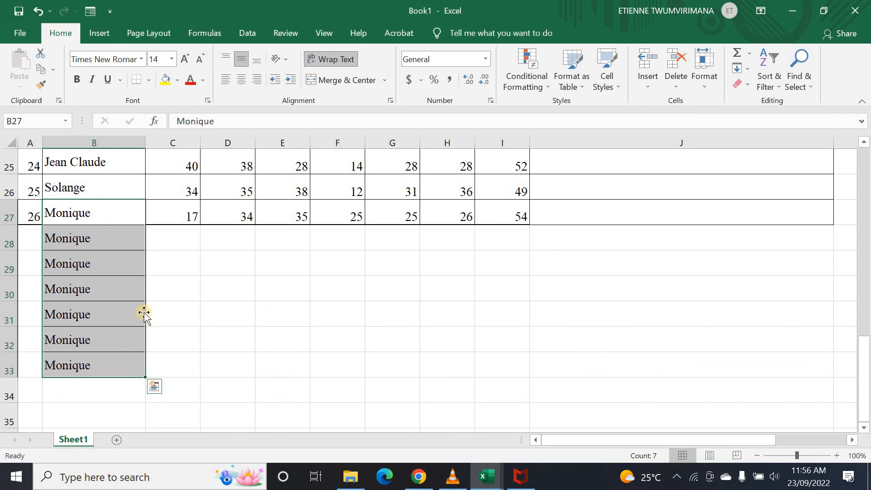
pyautogui.hotkey('ctrl', 'z')
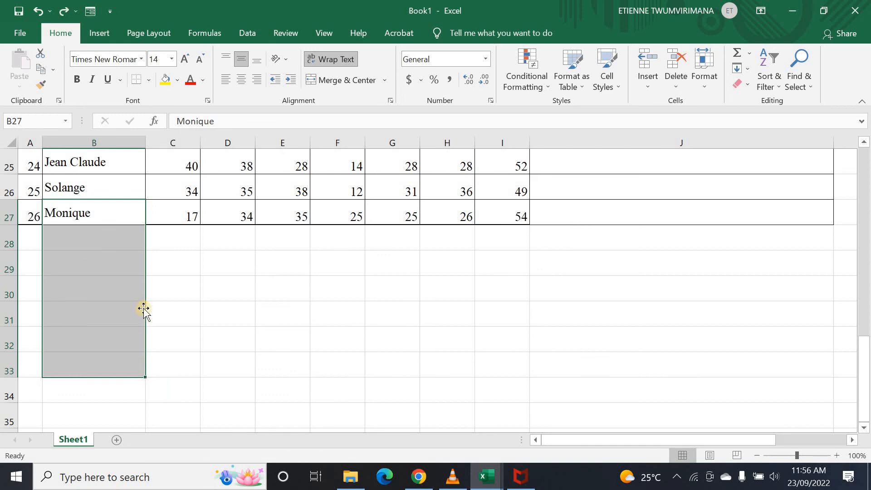
pyautogui.click(171, 282)
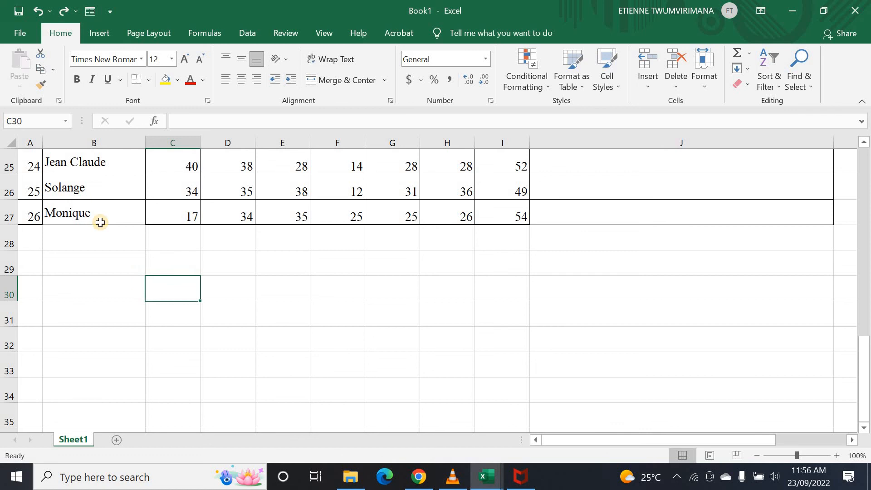
pyautogui.scroll(5, 276, 265)
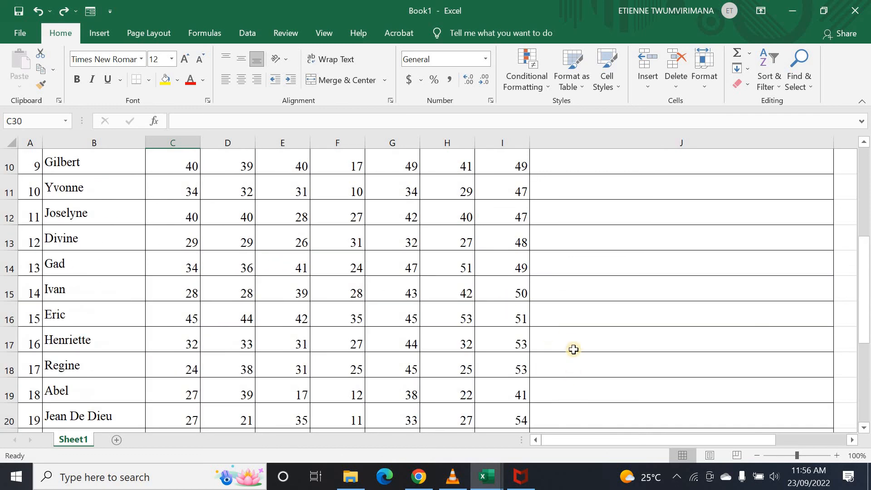
pyautogui.scroll(3, 574, 350)
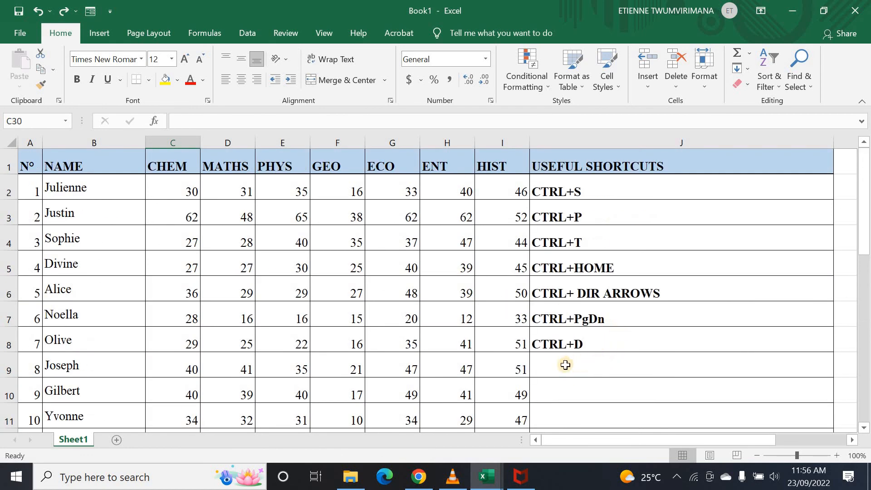
pyautogui.moveTo(865, 248); pyautogui.dragTo(867, 287)
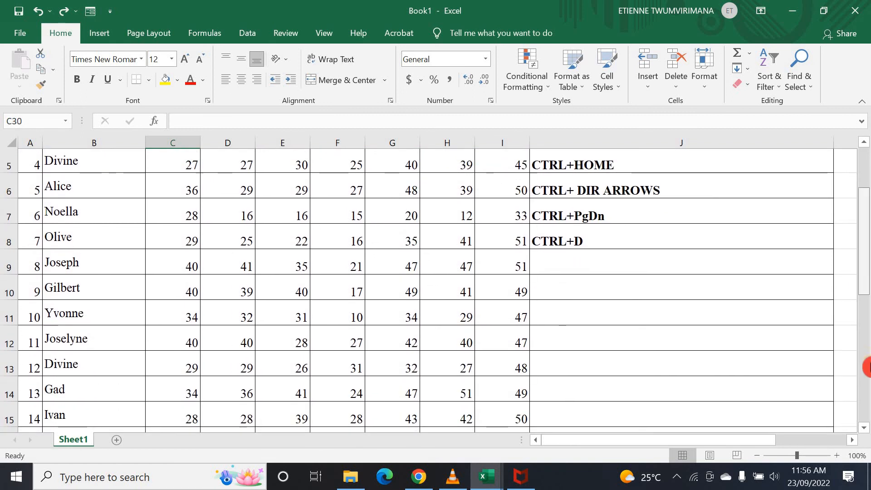
pyautogui.click(866, 368)
pyautogui.click(69, 415)
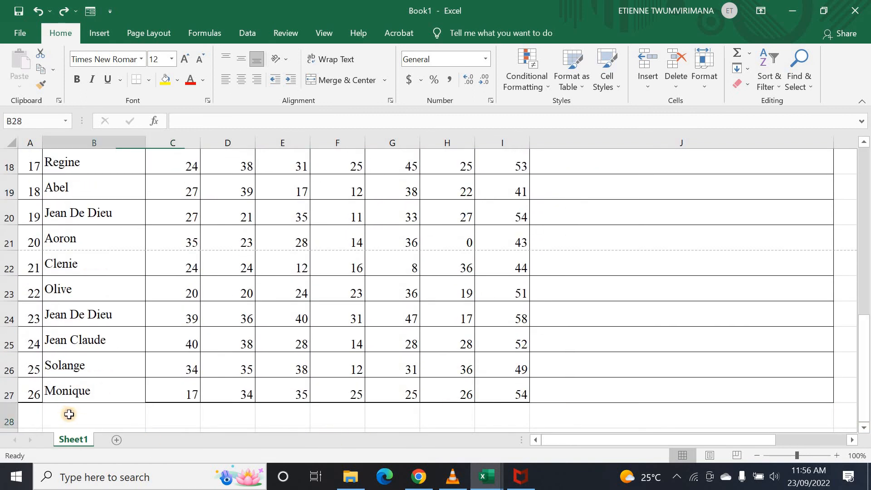
pyautogui.hotkey('ctrl', 'd')
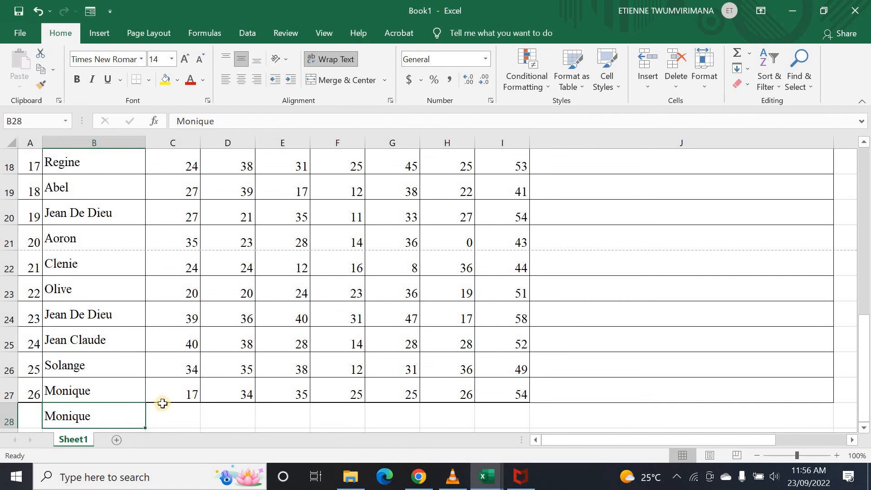
pyautogui.scroll(-2, 116, 393)
pyautogui.click(116, 288)
pyautogui.click(88, 257)
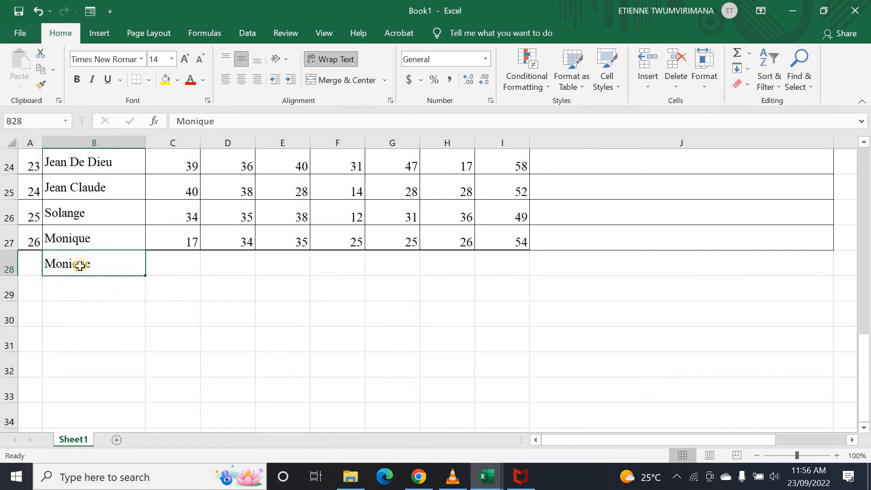
pyautogui.click(90, 287)
pyautogui.click(89, 266)
pyautogui.hotkey('ctrl', 'z')
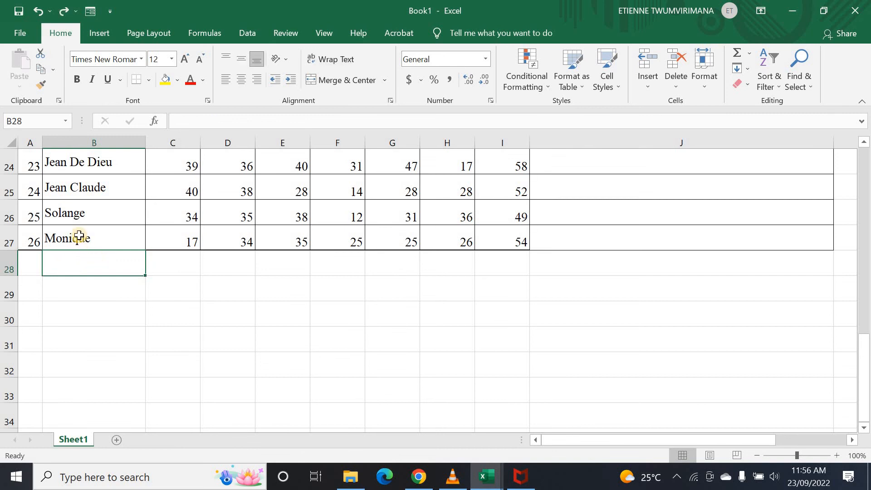
pyautogui.click(70, 290)
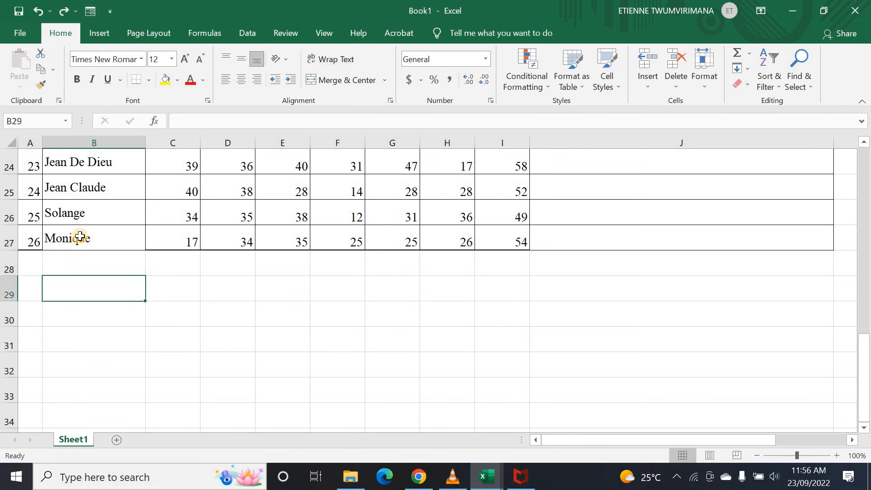
pyautogui.click(80, 237)
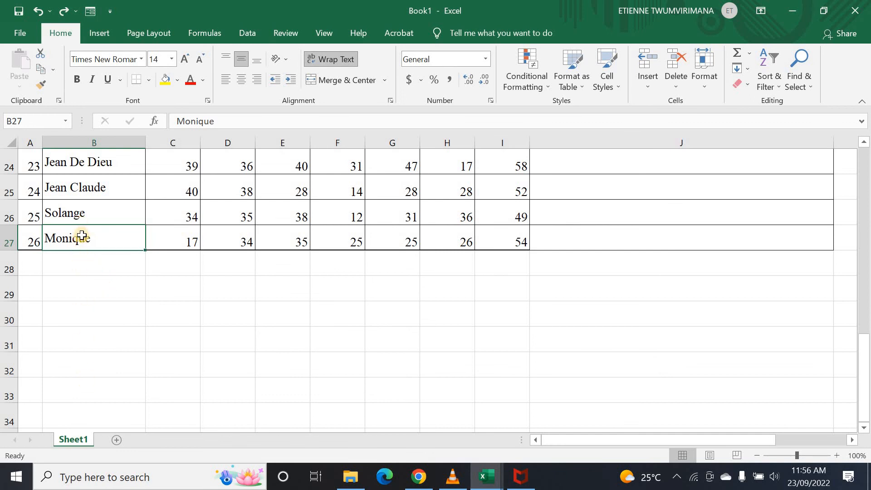
pyautogui.moveTo(84, 233); pyautogui.dragTo(84, 416)
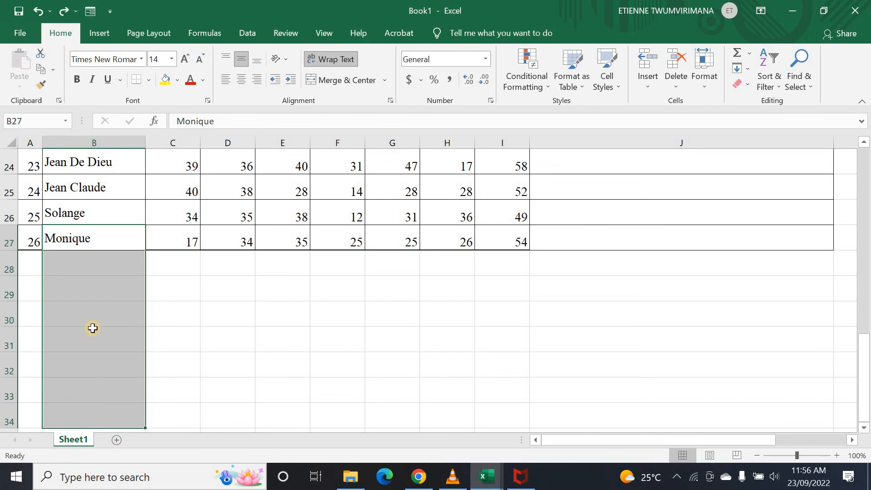
pyautogui.hotkey('ctrl', 'd')
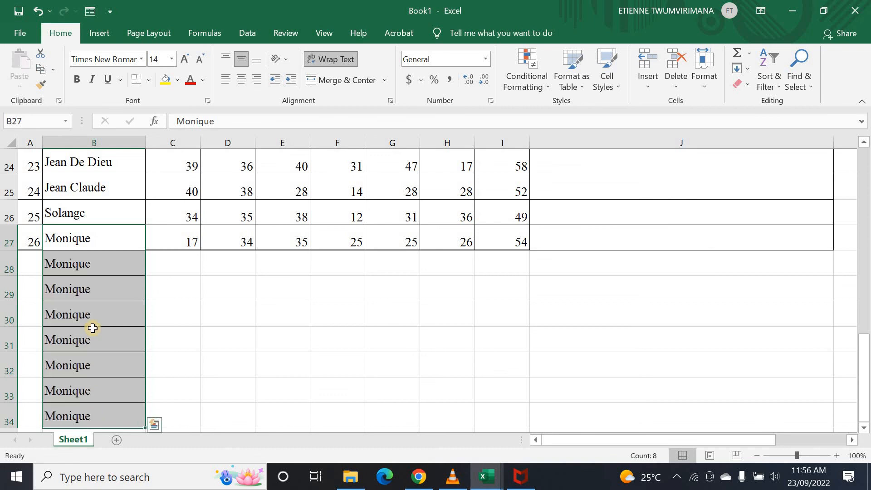
pyautogui.scroll(-4, 157, 299)
pyautogui.scroll(4, 157, 256)
pyautogui.click(108, 265)
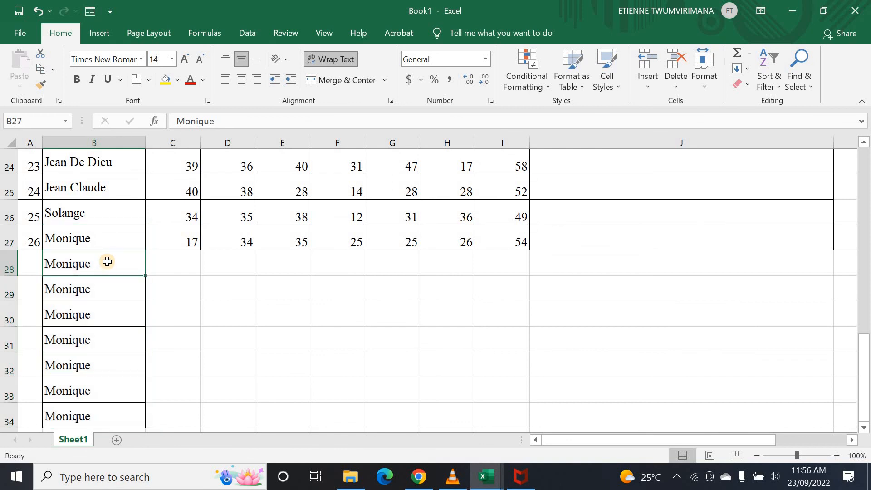
pyautogui.hotkey('ctrl', 'z')
pyautogui.scroll(5, 551, 252)
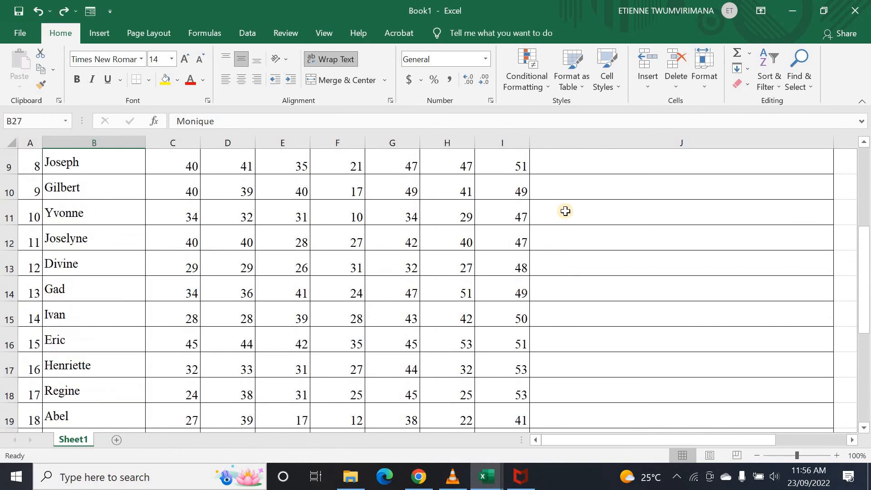
pyautogui.scroll(3, 565, 211)
# - Enter CTRL+A in cell J9
pyautogui.click(563, 367)
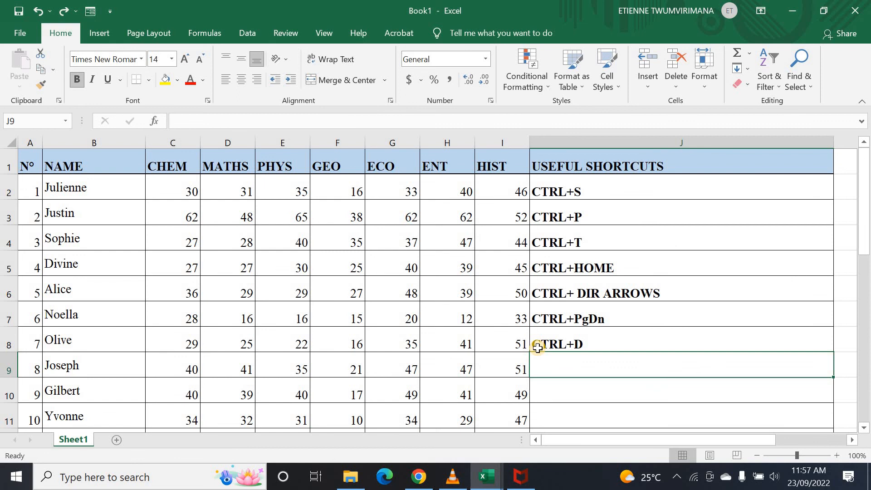
pyautogui.write('C')
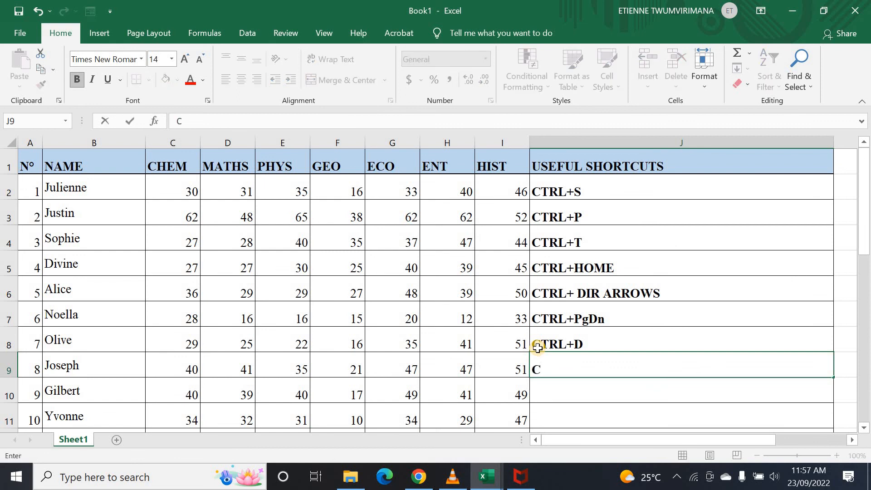
pyautogui.write('TRL+A')
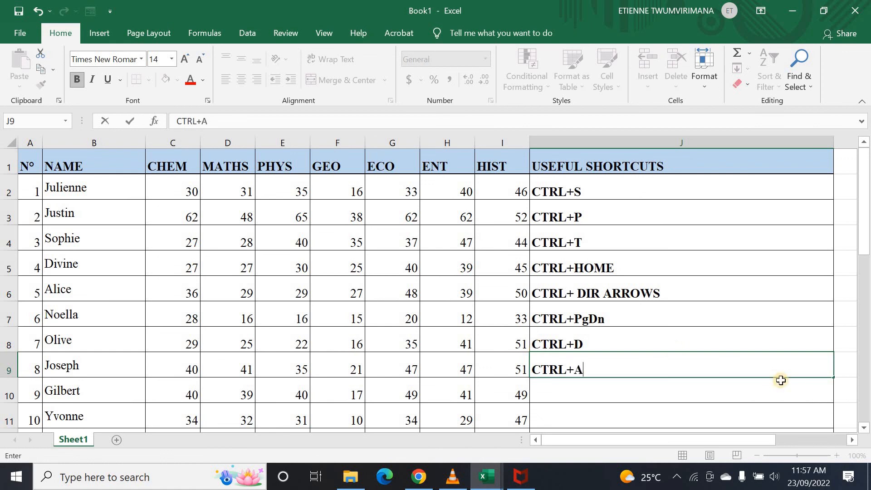
pyautogui.click(635, 393)
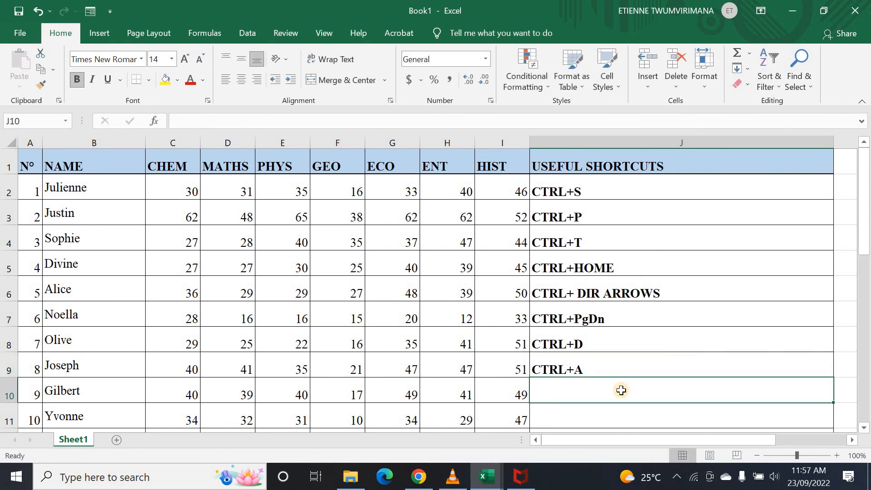
pyautogui.hotkey('ctrl', 'a')
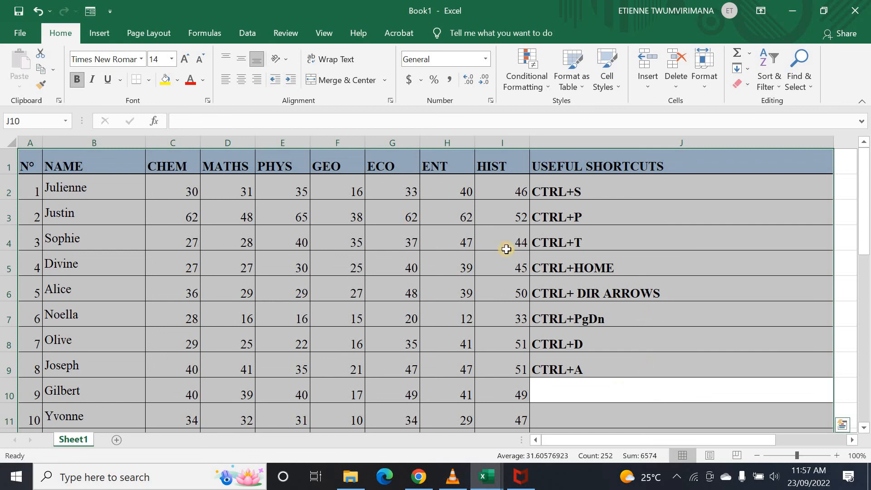
pyautogui.scroll(-1, 590, 301)
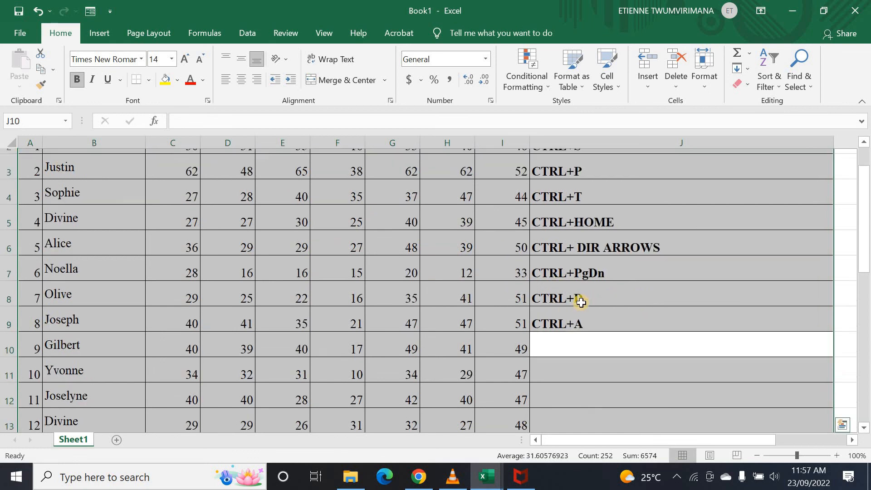
pyautogui.scroll(1, 595, 301)
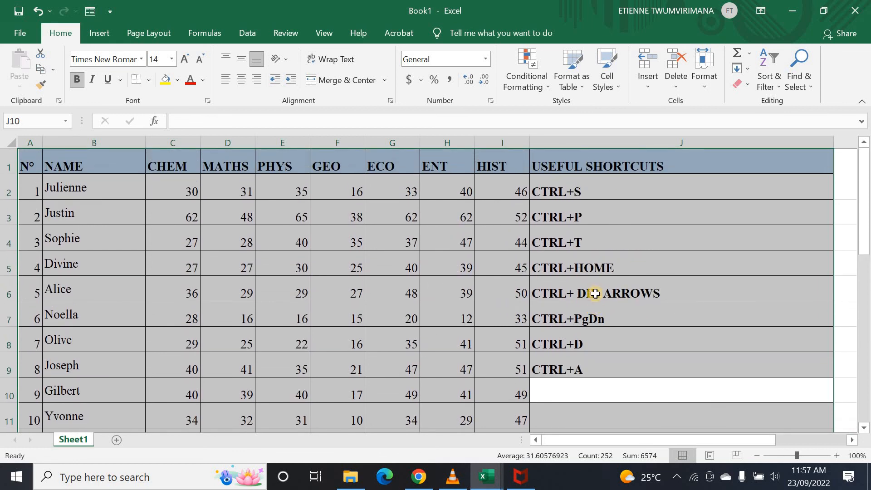
pyautogui.hotkey('ctrl', 'a')
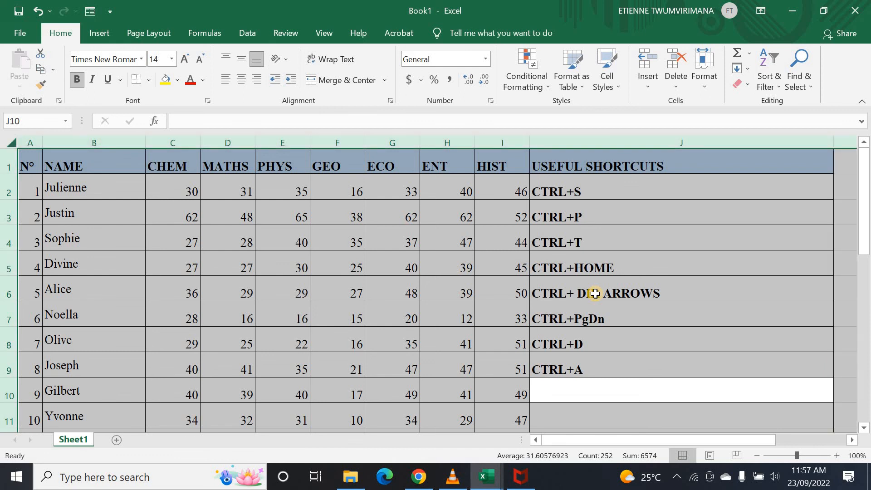
pyautogui.hotkey('ctrl', 'z')
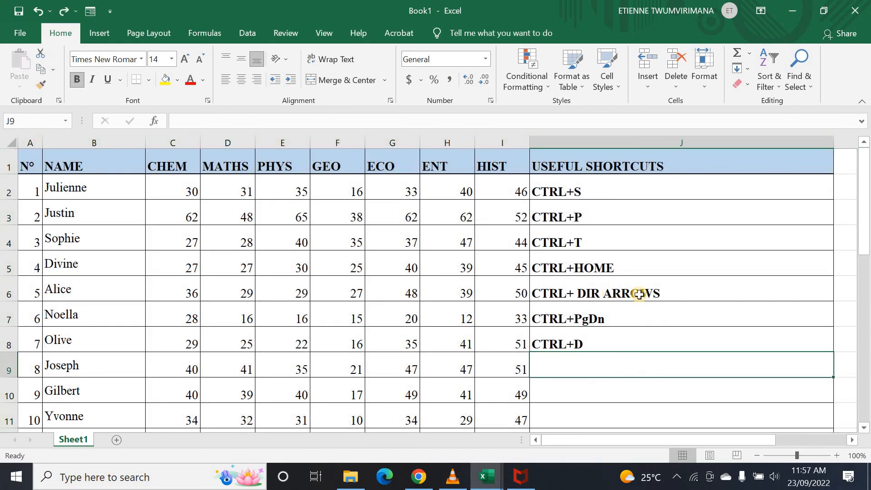
pyautogui.hotkey('ctrl', 'z')
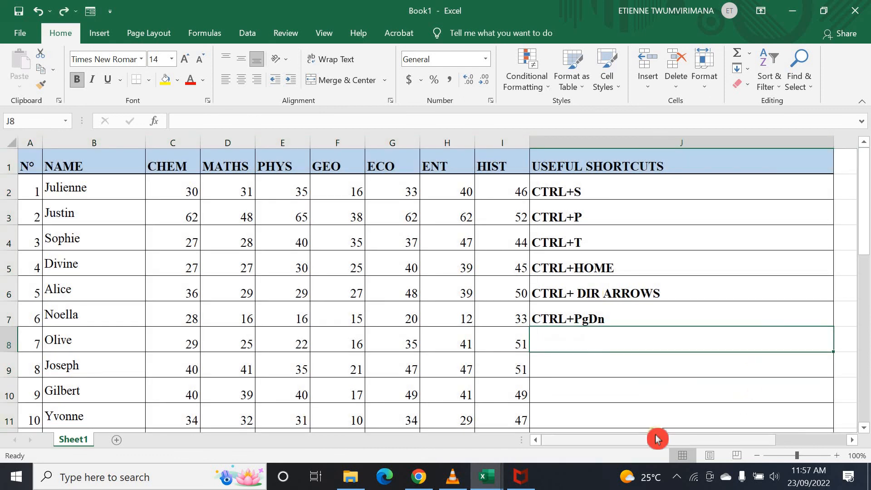
pyautogui.hotkey('ctrl', 'y')
pyautogui.hotkey('ctrl', 'y')
pyautogui.click(638, 387)
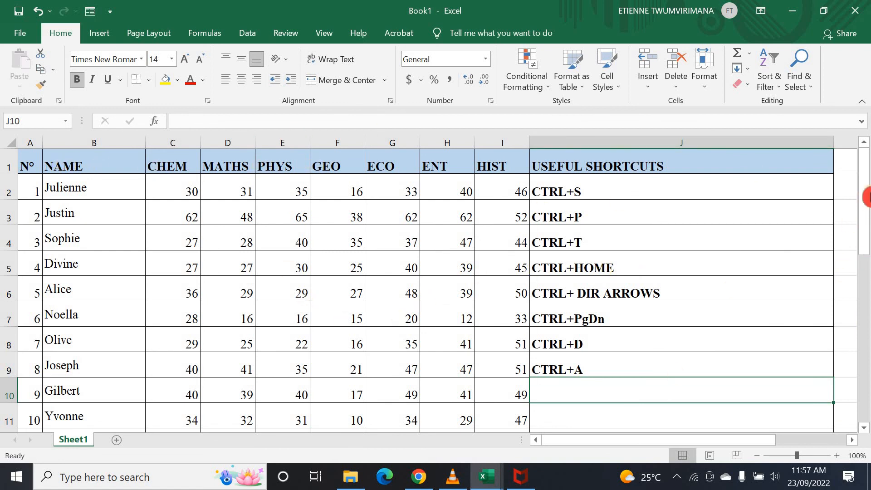
pyautogui.moveTo(711, 441); pyautogui.dragTo(753, 446)
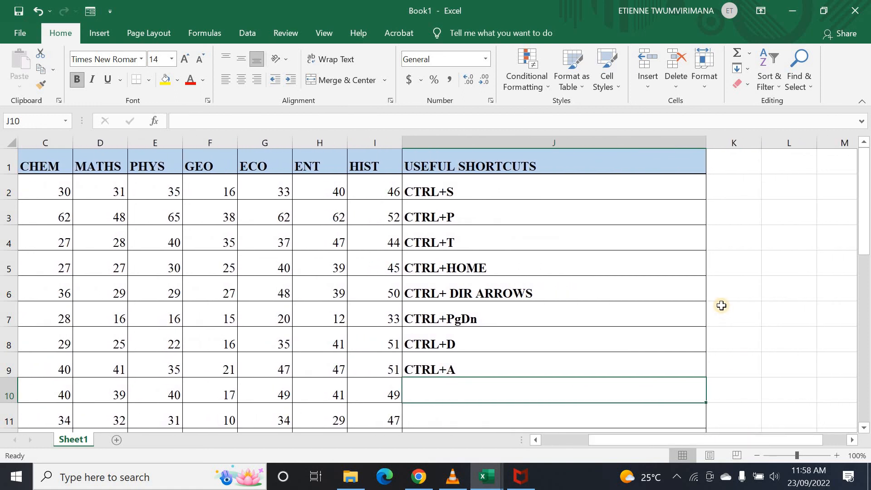
pyautogui.hotkey('ctrl', 'a')
pyautogui.moveTo(722, 441); pyautogui.dragTo(795, 445)
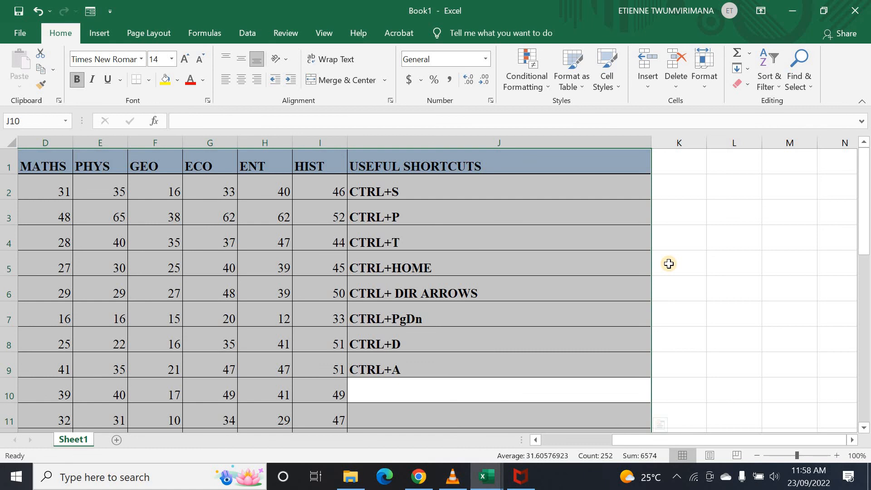
pyautogui.hotkey('ctrl', 'a')
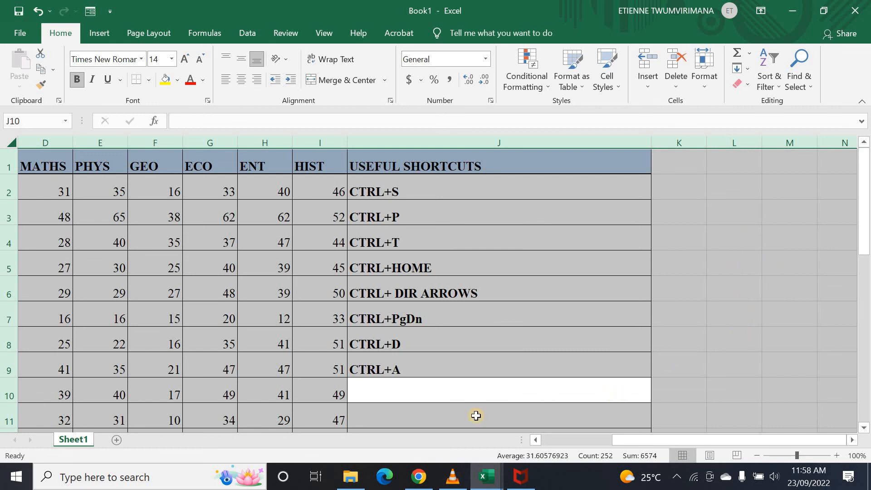
pyautogui.click(475, 394)
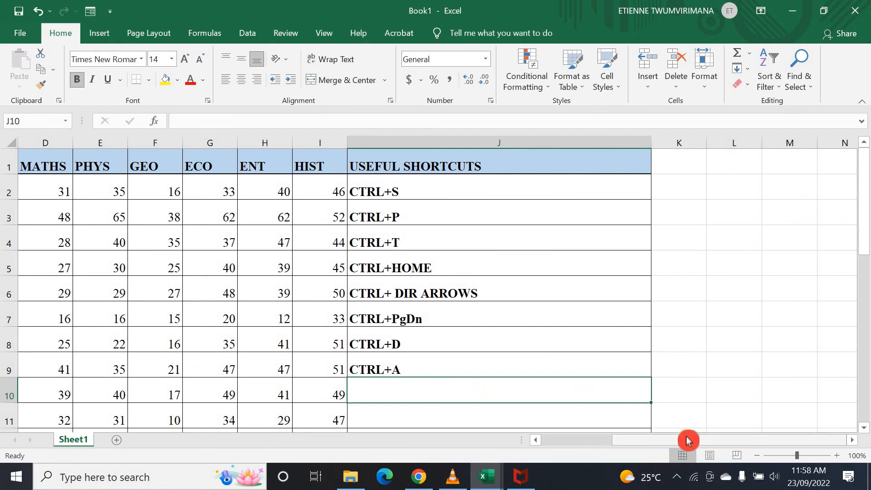
pyautogui.moveTo(688, 440); pyautogui.dragTo(535, 440)
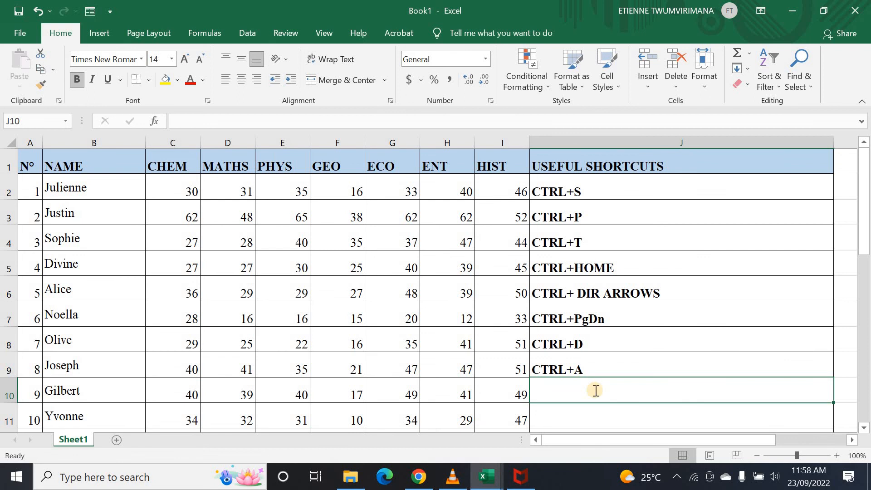
# - Enter CTRL+C in cell J10 below CTRL+A
pyautogui.write('CTR')
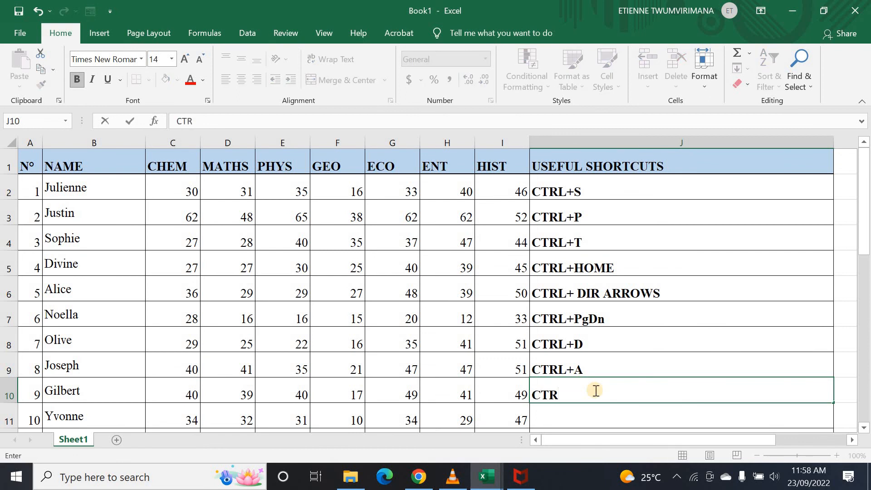
pyautogui.write('L+C')
pyautogui.click(581, 411)
pyautogui.scroll(-1, 581, 412)
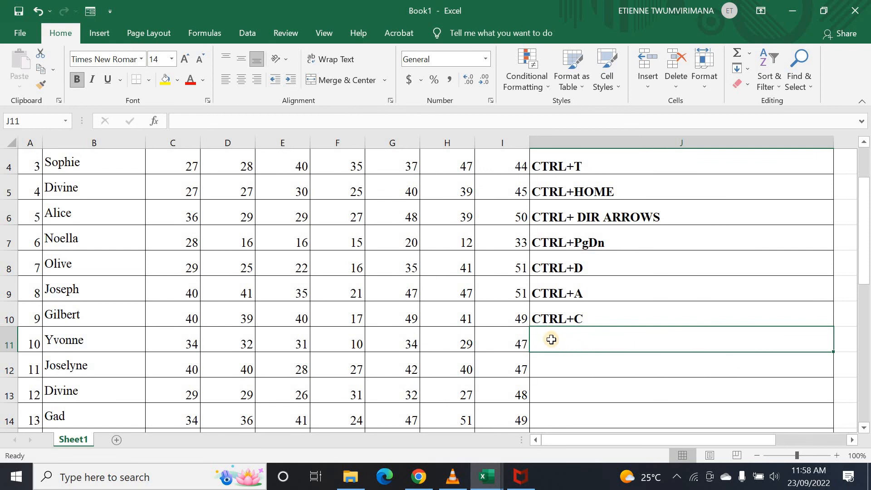
# - Demonstrate by selecting the whole table with Ctrl+A, copying it with Ctrl+C, then editing J11
pyautogui.hotkey('ctrl', 'a')
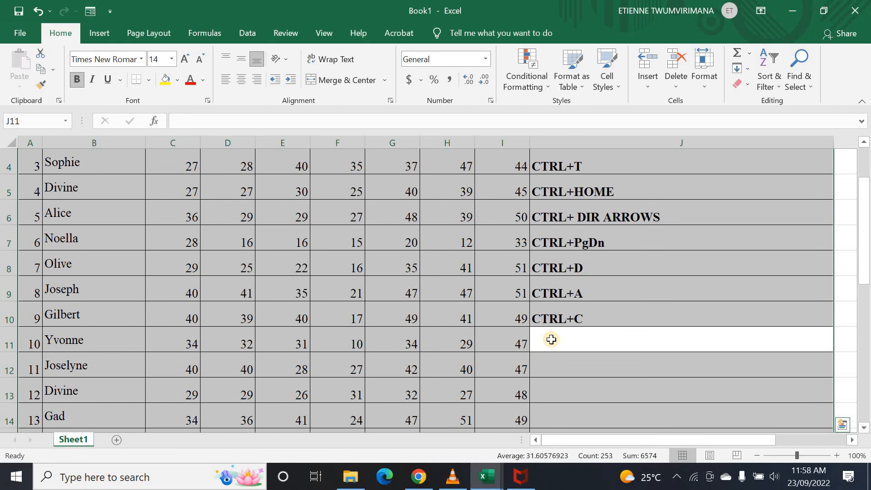
pyautogui.hotkey('ctrl', 'c')
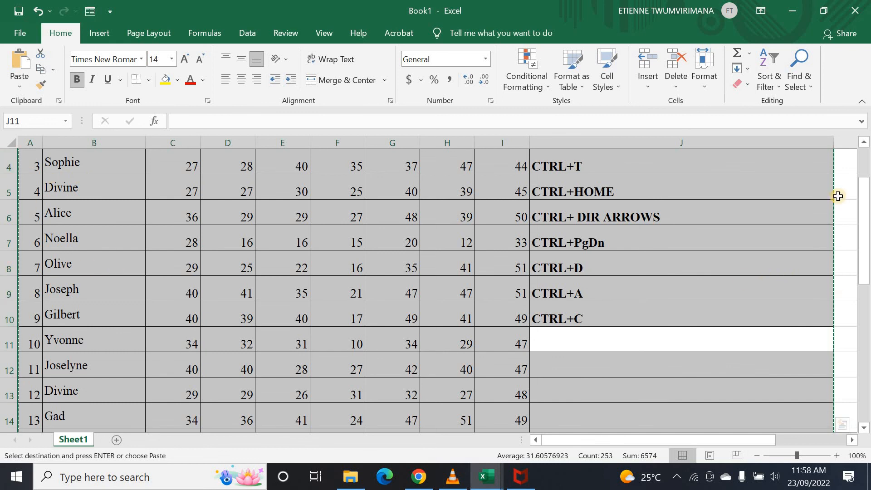
pyautogui.doubleClick(587, 341)
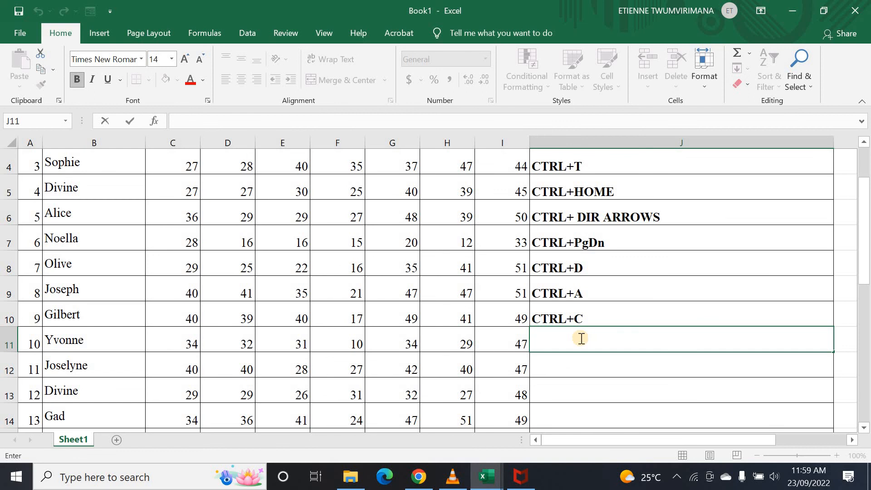
# - Enter CTRL+V in cell J11
pyautogui.write('CTRL')
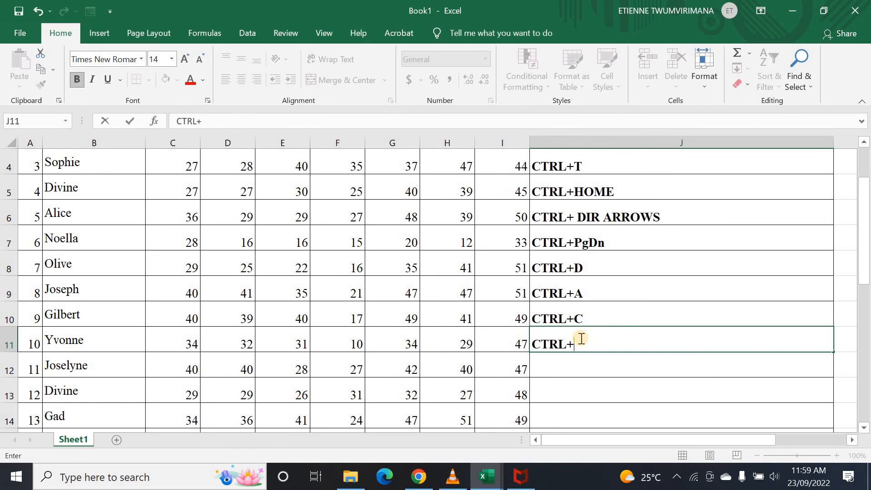
pyautogui.write('+V')
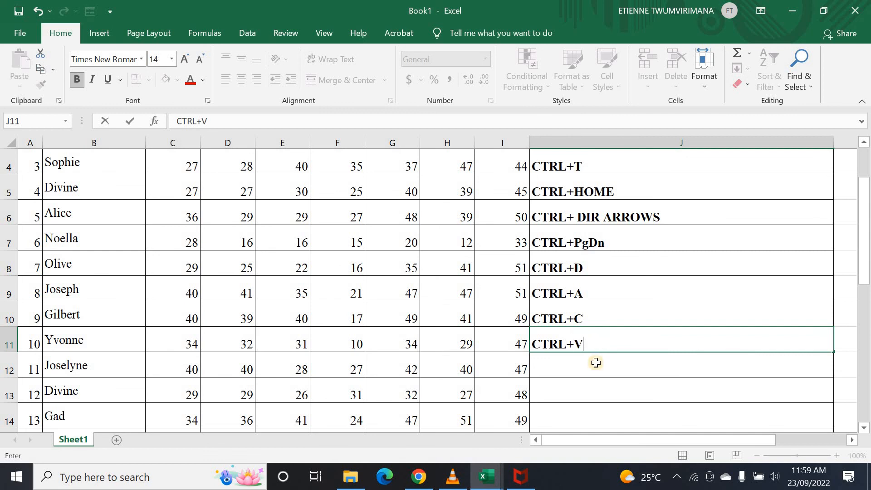
pyautogui.press('Return')
pyautogui.click(600, 343)
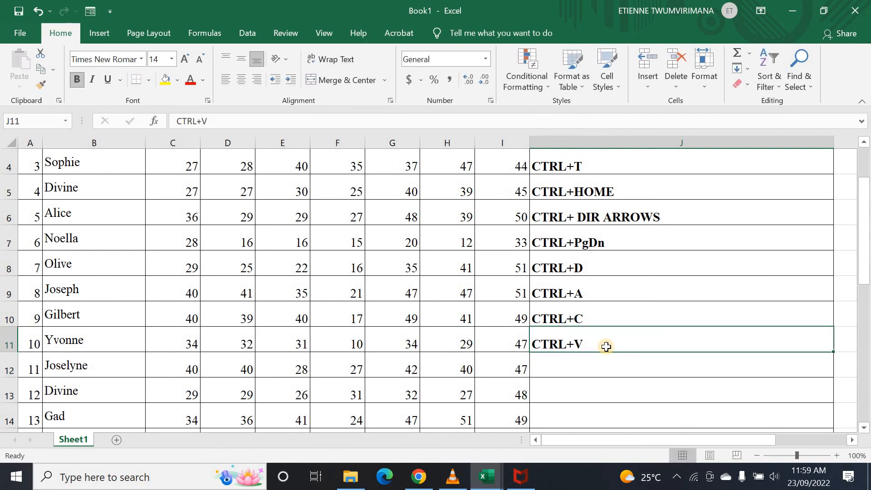
# - Step through the CTRL+A, CTRL+C and CTRL+V cells (J9–J11), ending on empty J12
pyautogui.click(590, 313)
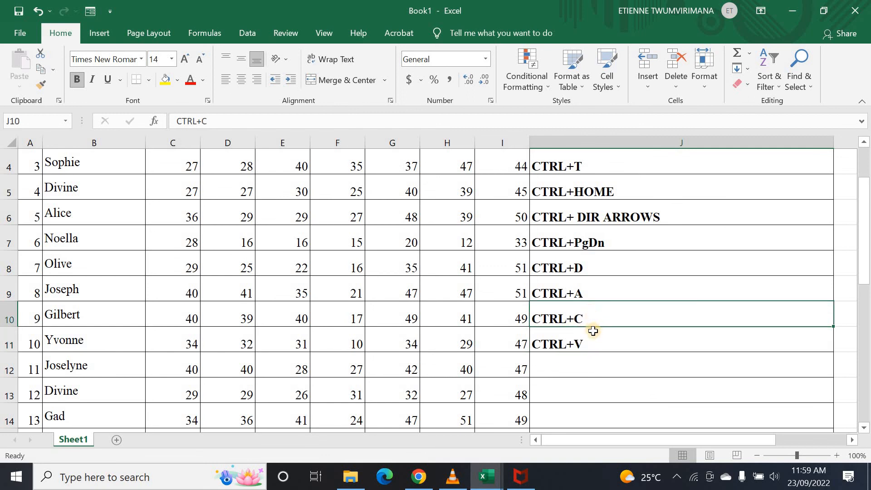
pyautogui.click(586, 344)
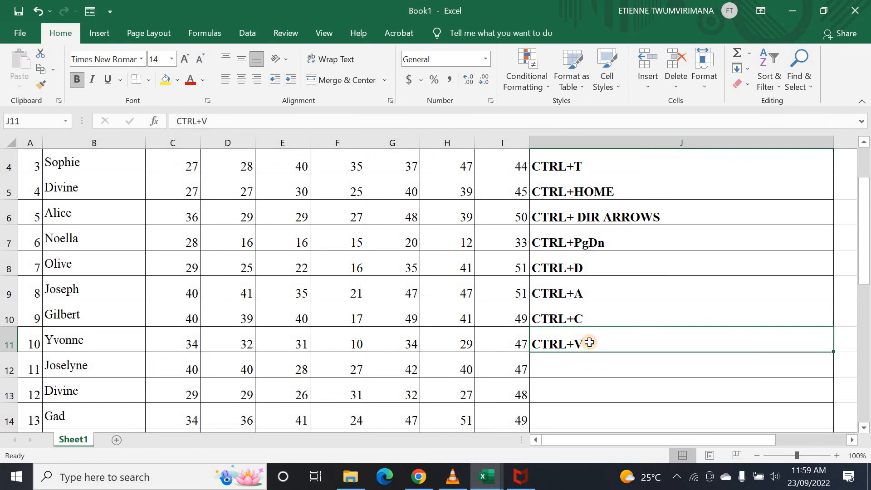
pyautogui.click(585, 364)
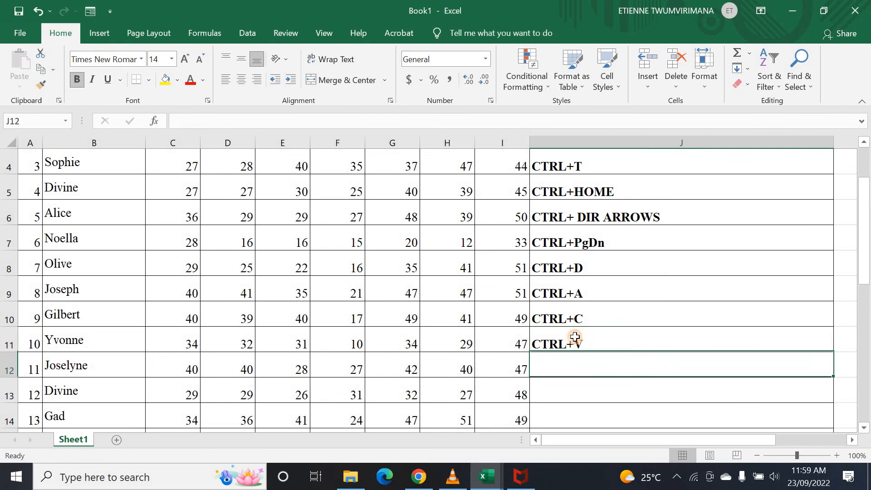
pyautogui.click(566, 299)
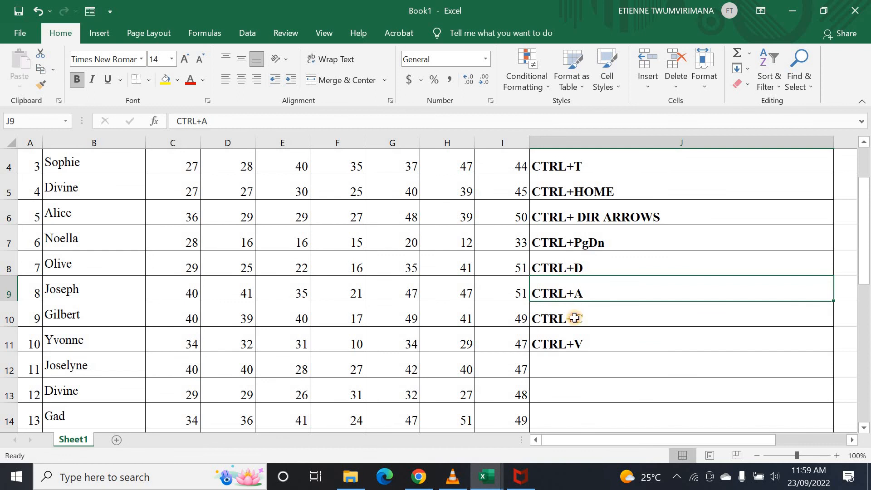
pyautogui.click(575, 318)
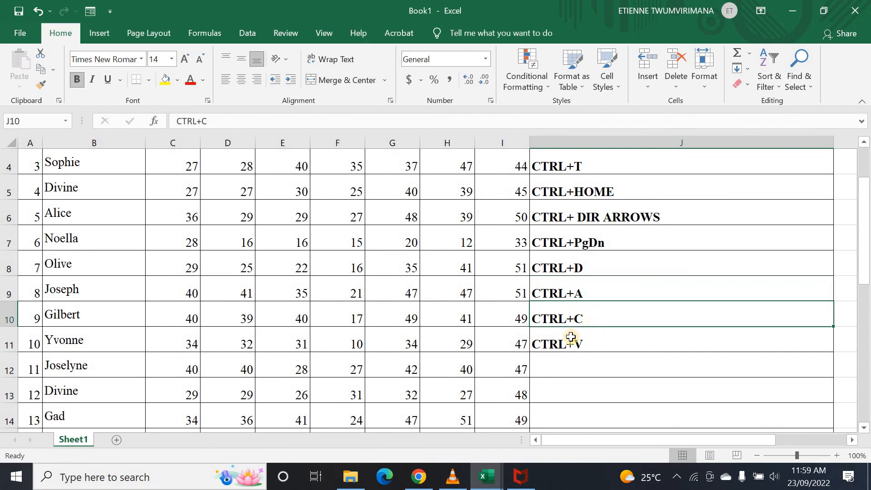
pyautogui.click(571, 337)
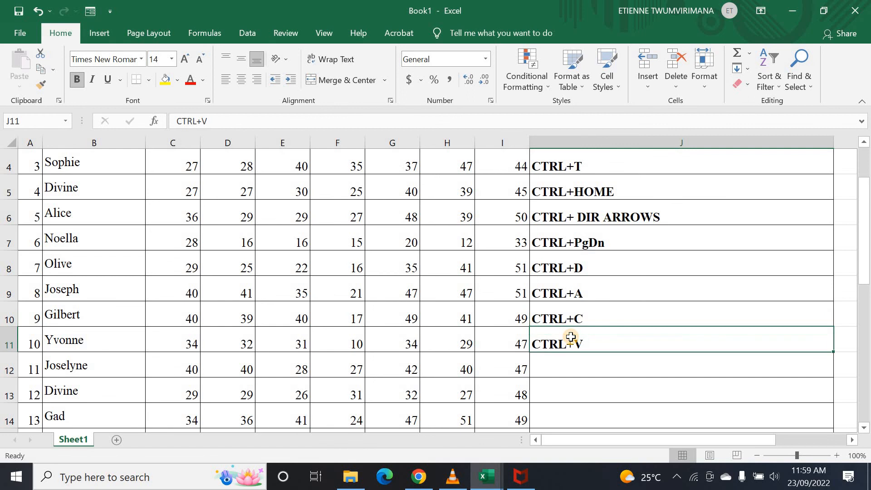
pyautogui.click(593, 367)
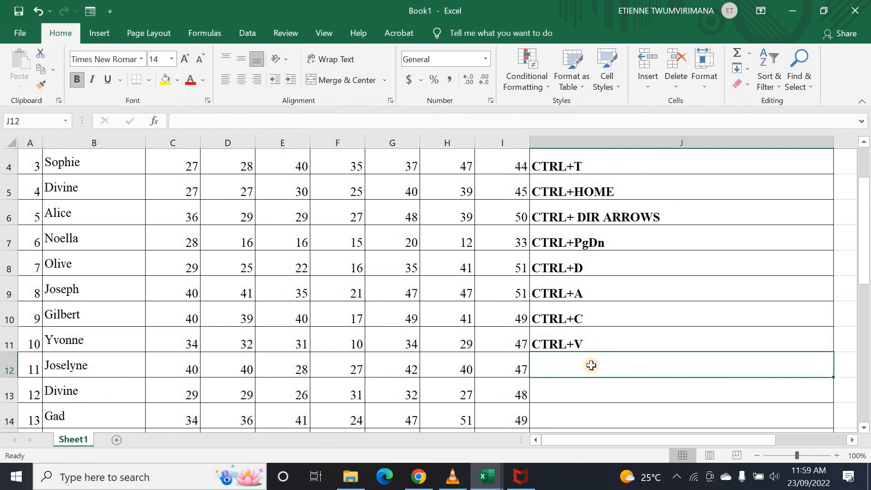
# - Enter CTRL+X in cell J12, then land on J13 for the next shortcut
pyautogui.write('C')
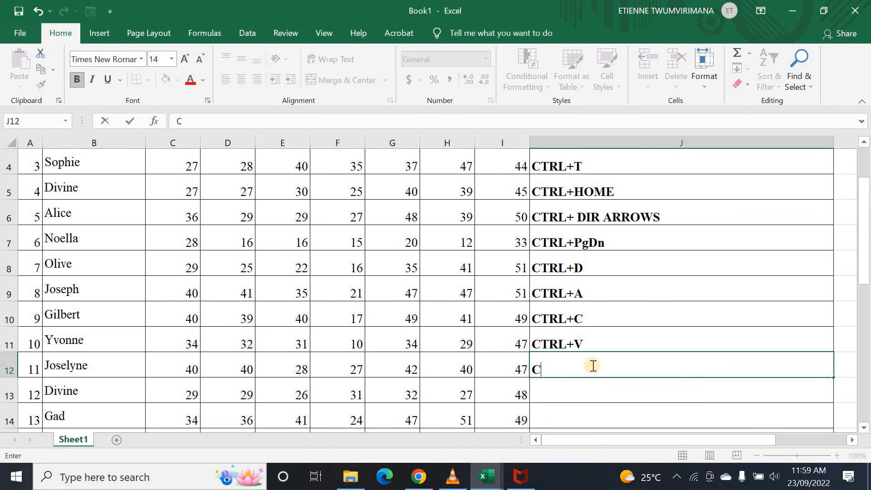
pyautogui.write('TRL+X')
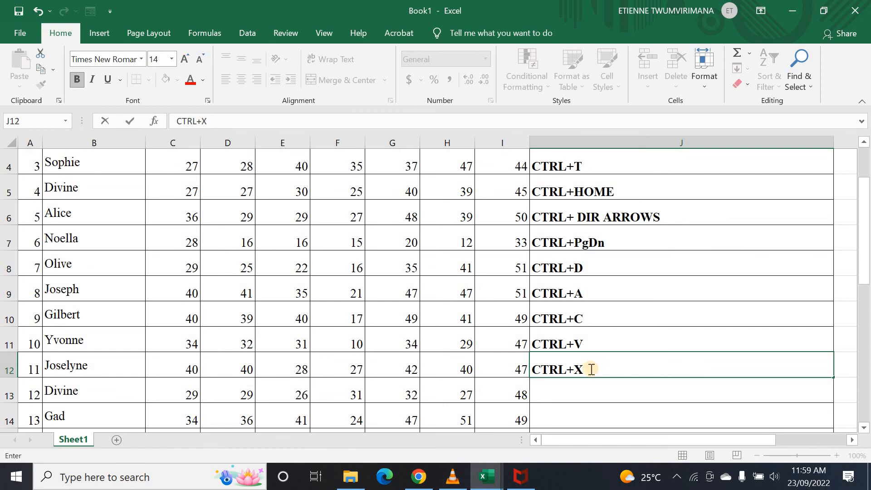
pyautogui.hotkey('ctrl', 'Return')
pyautogui.click(585, 392)
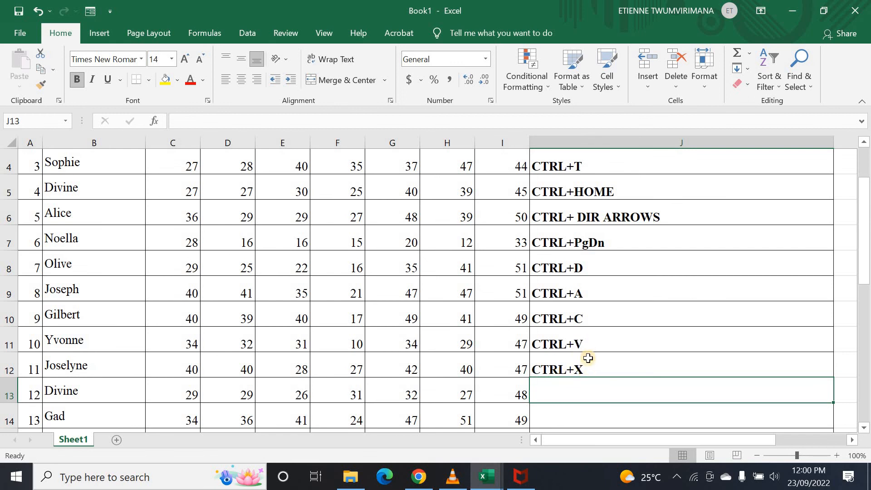
pyautogui.click(568, 411)
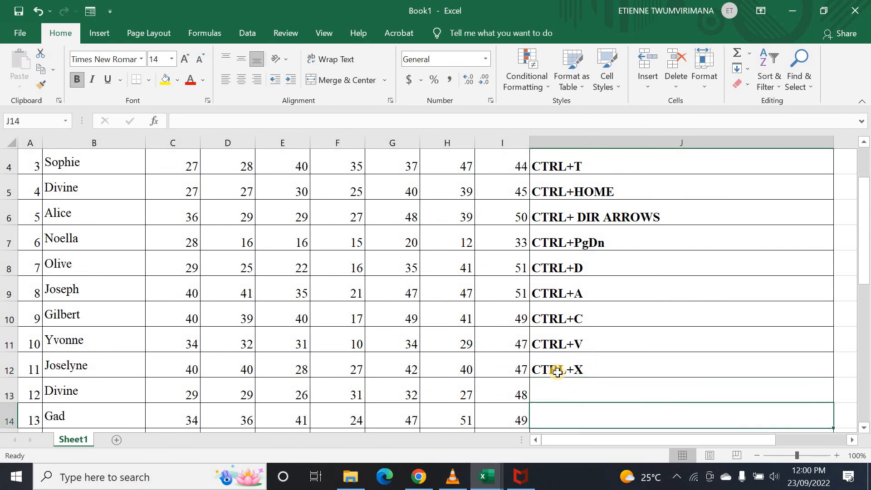
pyautogui.scroll(-2, 558, 365)
pyautogui.click(568, 230)
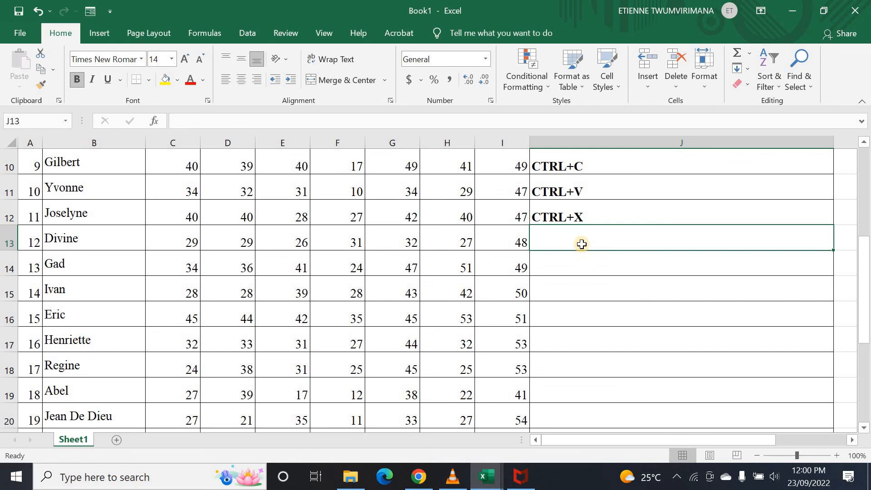
# - Type CTRL+SPACEBAR into J13, correcting the stray A, and confirm it
pyautogui.write('C')
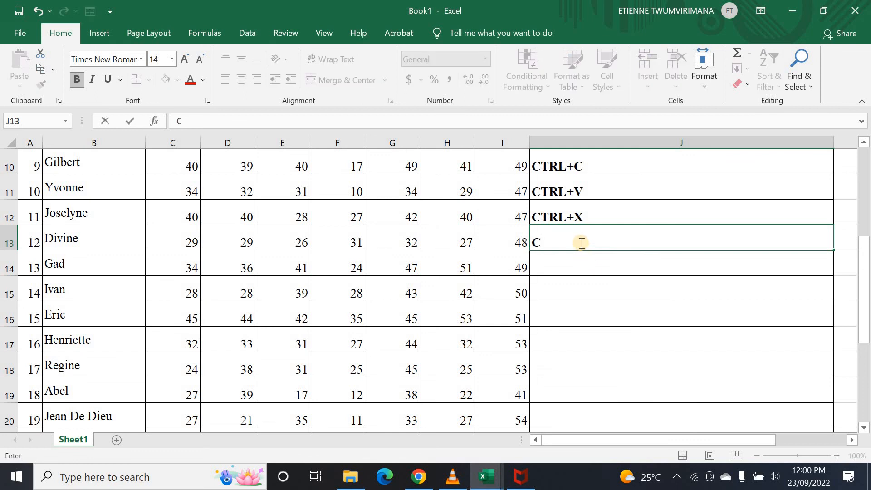
pyautogui.write('TRL')
pyautogui.write('SA')
pyautogui.press('BackSpace')
pyautogui.write('PA')
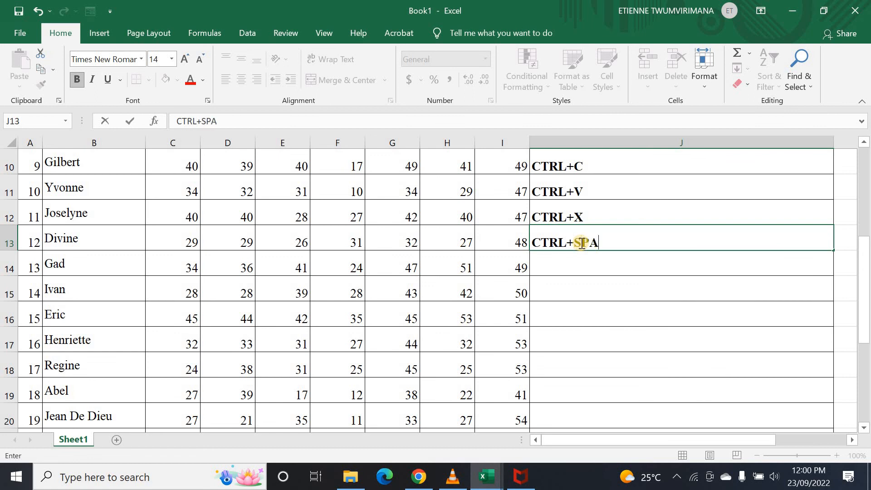
pyautogui.write('CEBAR')
pyautogui.click(590, 265)
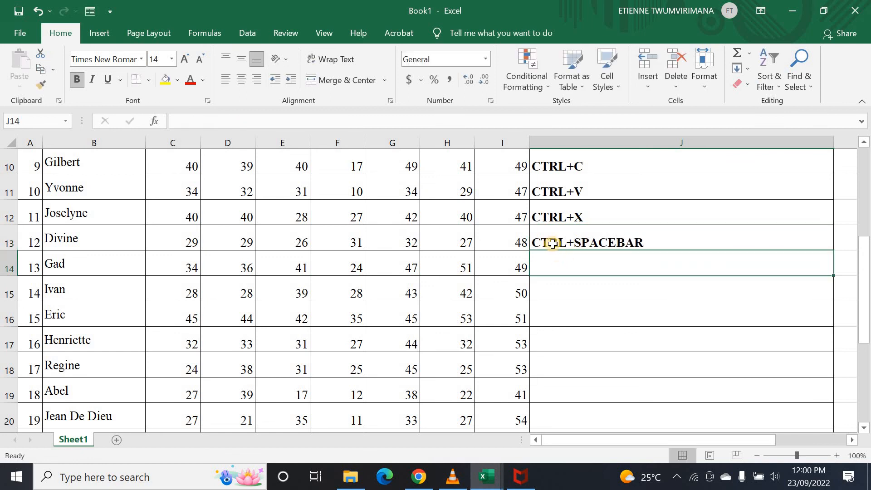
pyautogui.click(553, 243)
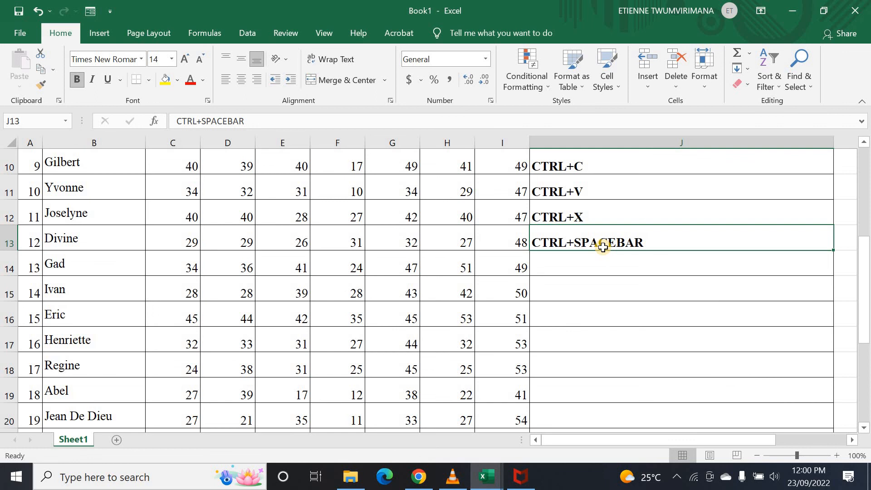
pyautogui.click(441, 239)
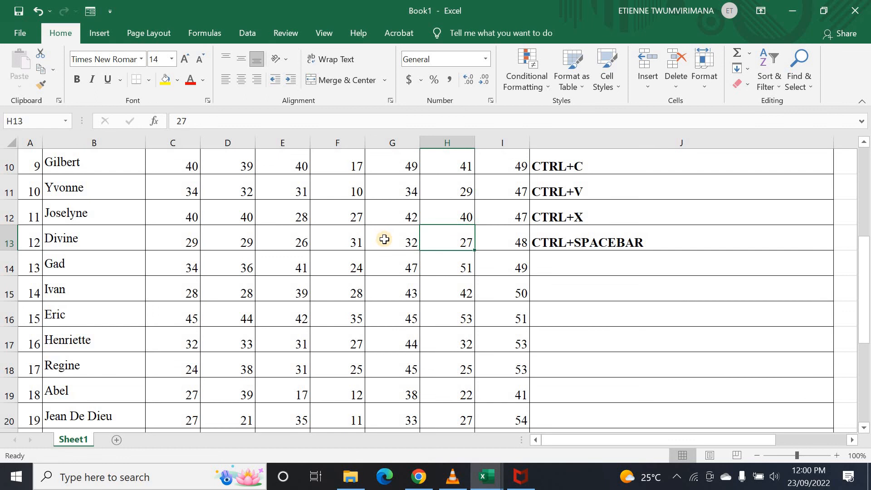
pyautogui.hotkey('ctrl', 'space')
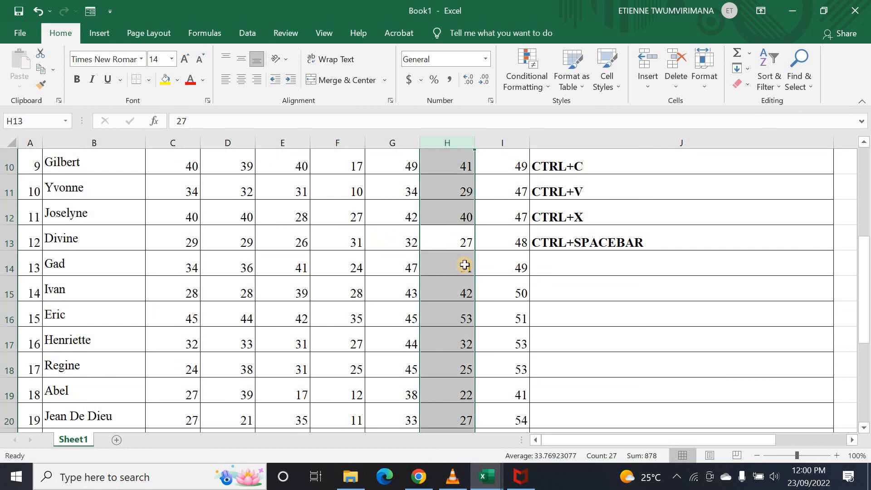
pyautogui.scroll(-4, 465, 265)
pyautogui.scroll(7, 463, 258)
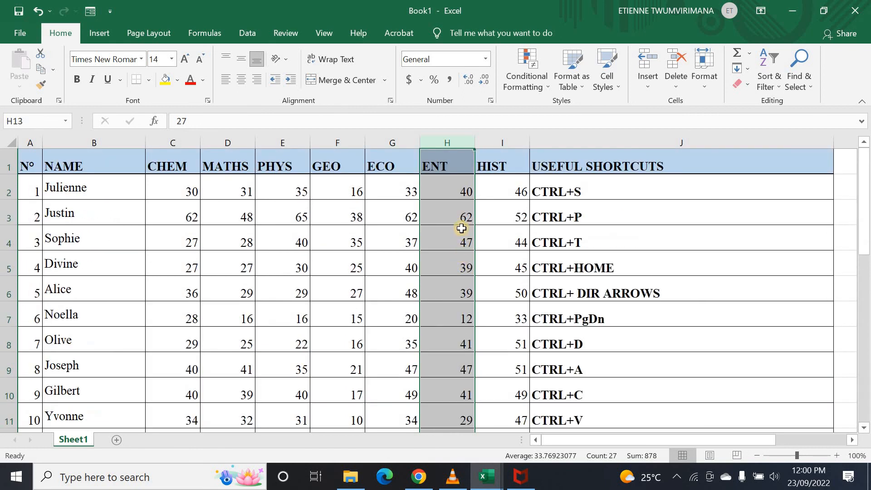
pyautogui.click(499, 259)
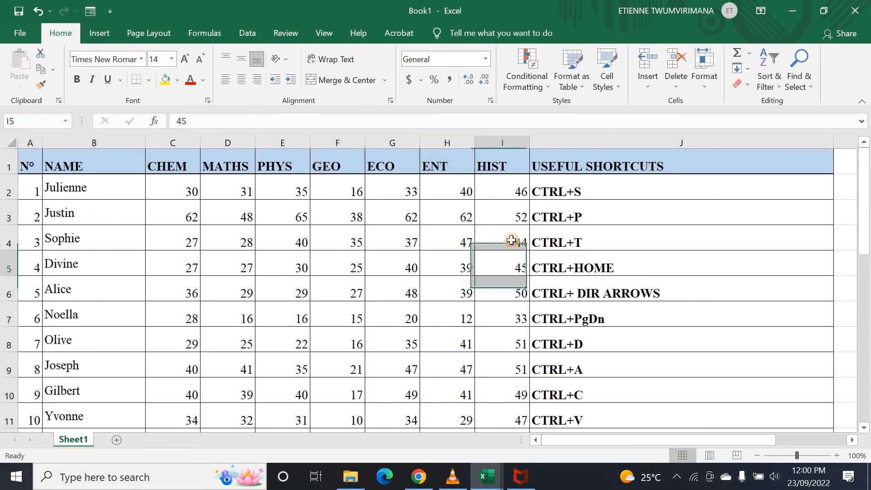
pyautogui.click(400, 213)
pyautogui.hotkey('ctrl', 'space')
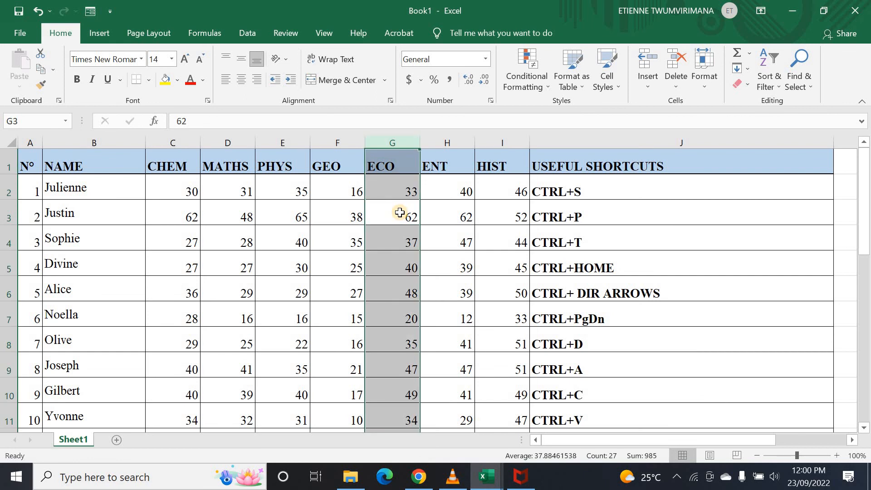
pyautogui.scroll(-10, 406, 219)
pyautogui.scroll(-4, 412, 230)
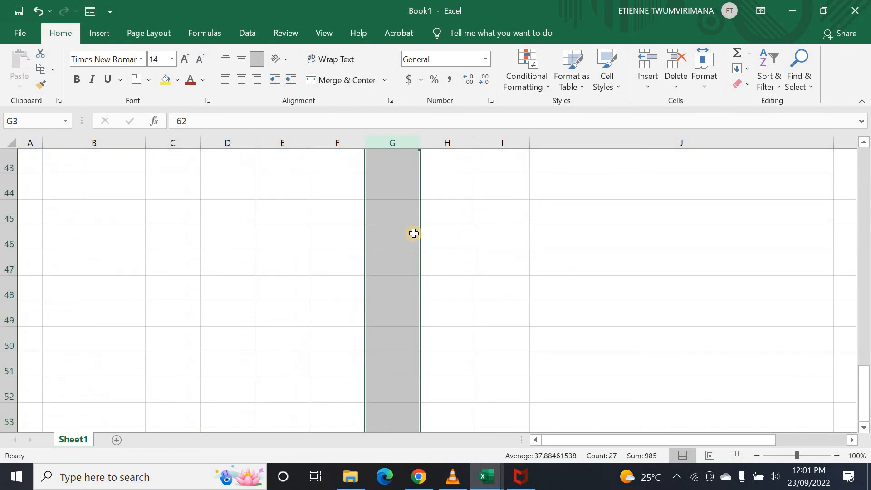
pyautogui.scroll(14, 412, 231)
pyautogui.click(451, 243)
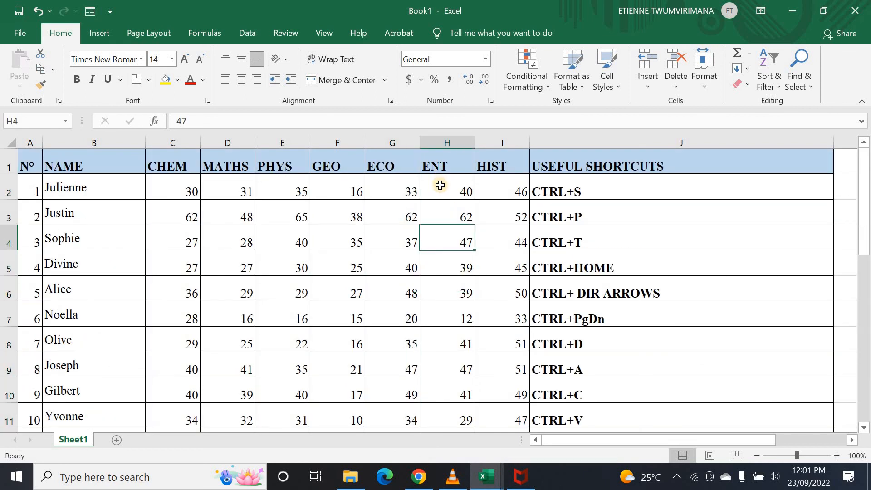
pyautogui.click(444, 142)
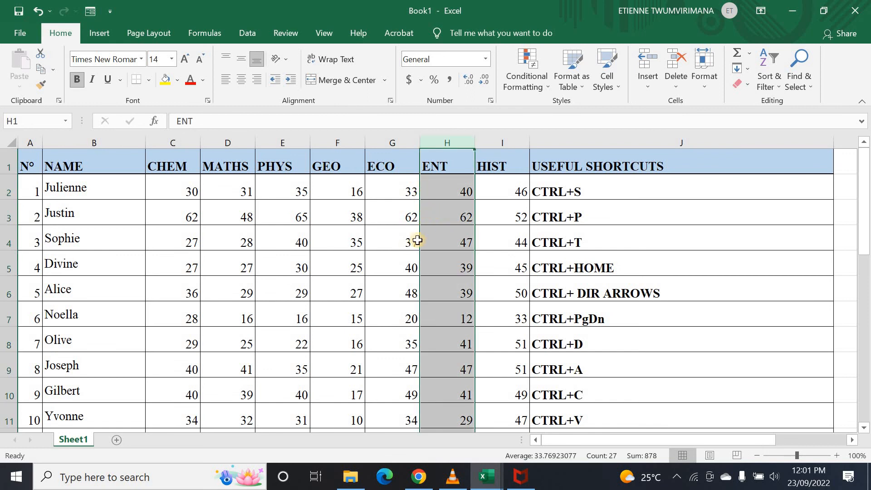
pyautogui.moveTo(425, 189); pyautogui.dragTo(462, 261)
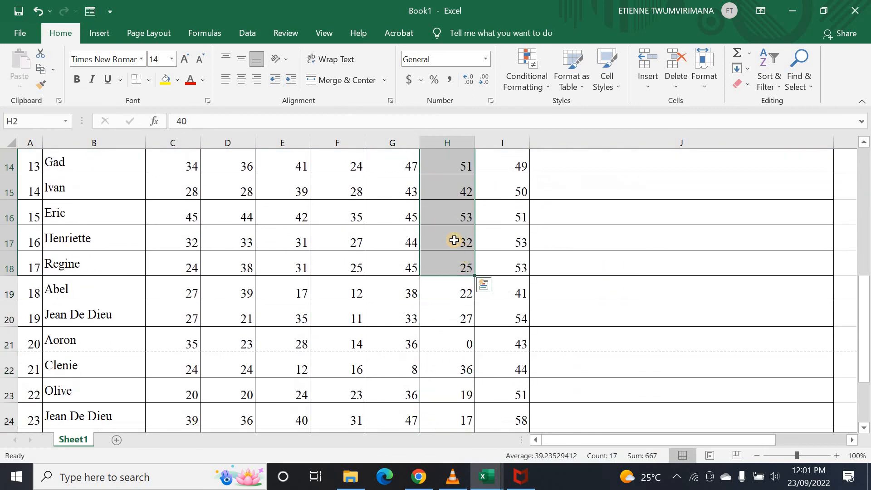
pyautogui.click(454, 240)
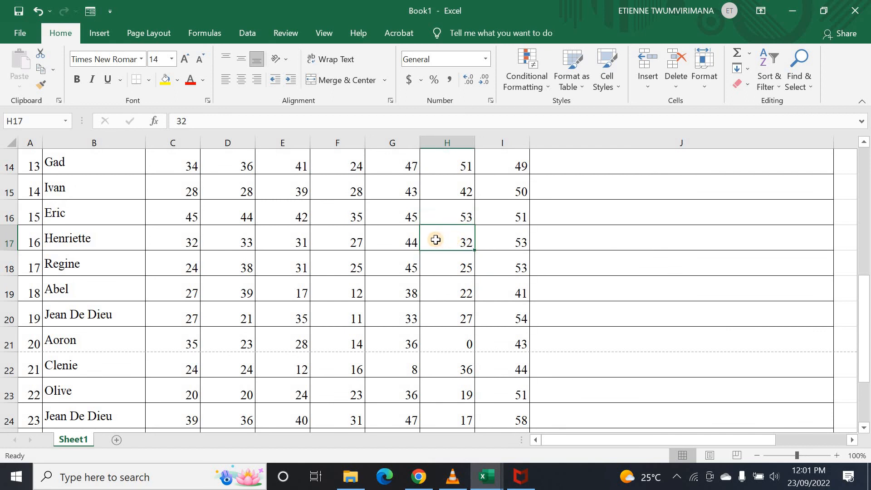
pyautogui.hotkey('ctrl', 'space')
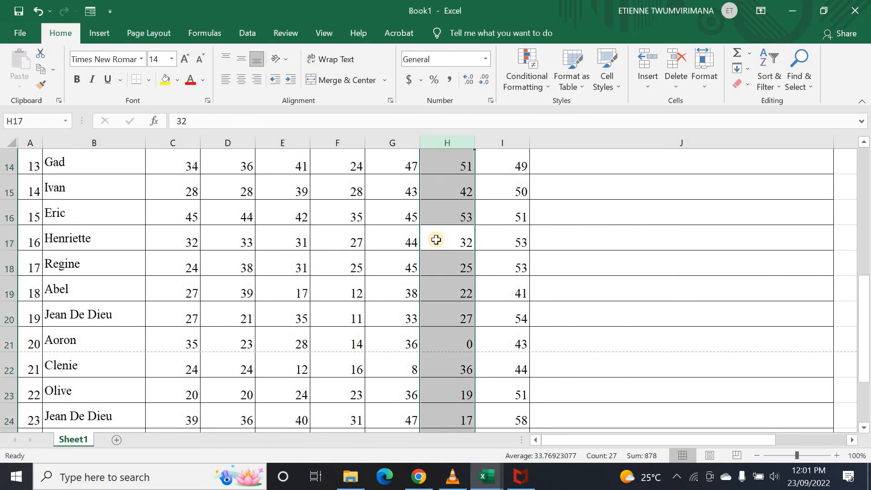
pyautogui.click(497, 241)
pyautogui.scroll(4, 544, 194)
pyautogui.scroll(1, 544, 194)
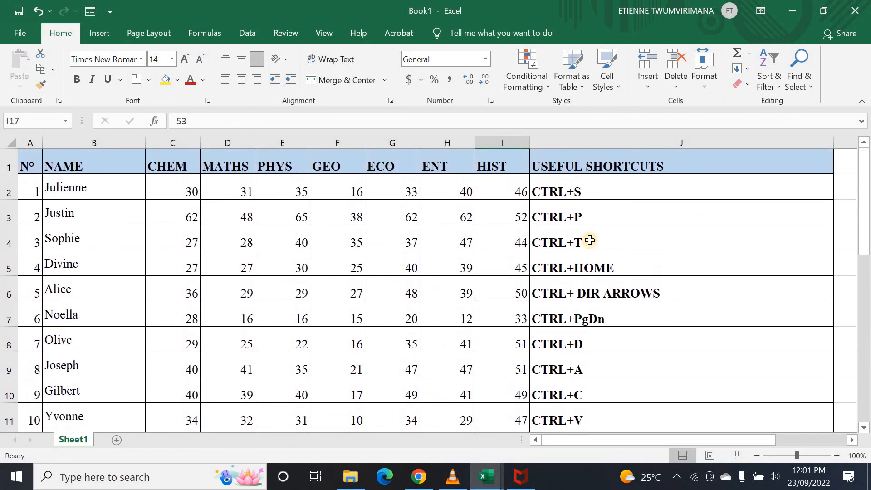
pyautogui.scroll(-3, 591, 245)
pyautogui.click(563, 267)
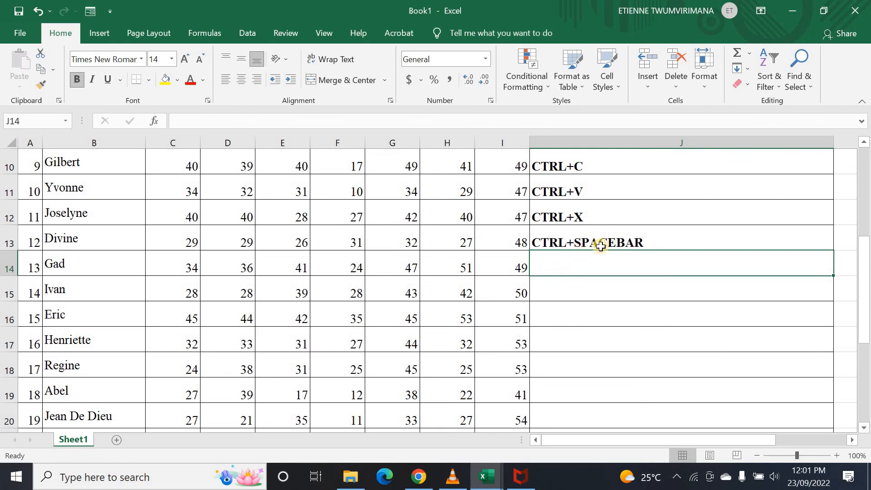
# - Enter SHIFT+SPACEBAR in cell J14 under CTRL+SPACEBAR
pyautogui.write('SHIFT')
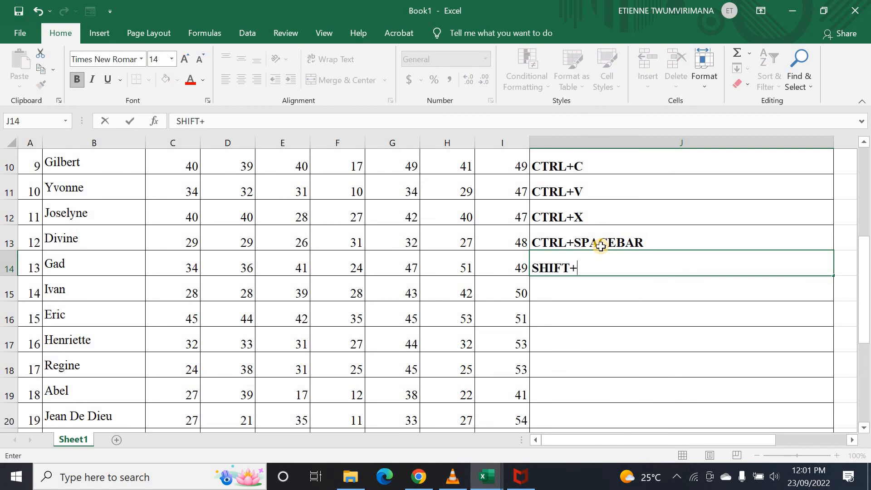
pyautogui.write('+SPACEBAR')
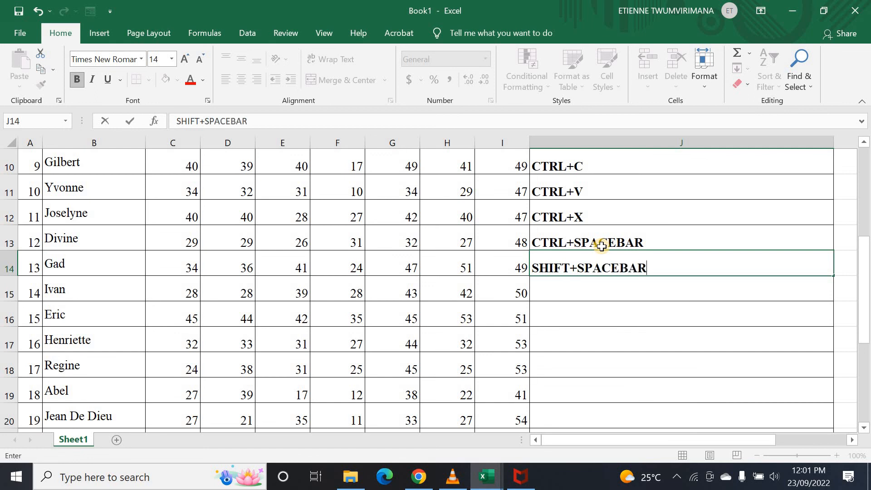
pyautogui.press('Return')
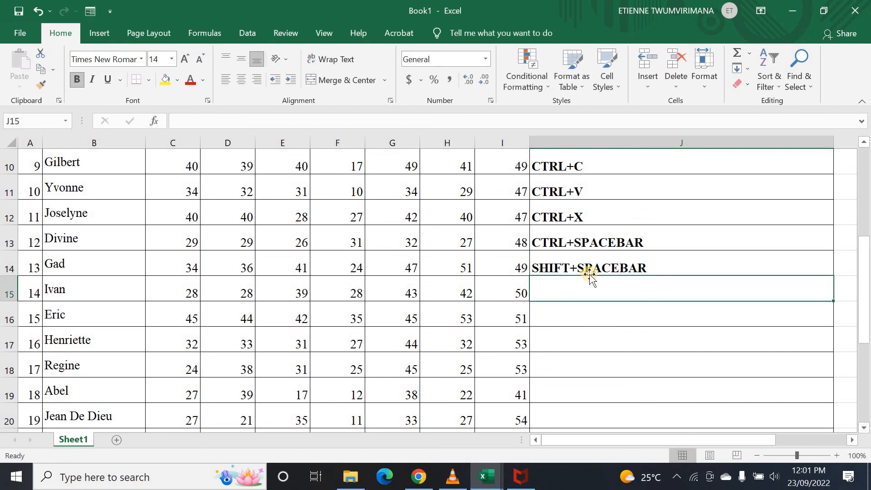
pyautogui.click(573, 246)
pyautogui.click(554, 260)
pyautogui.click(567, 243)
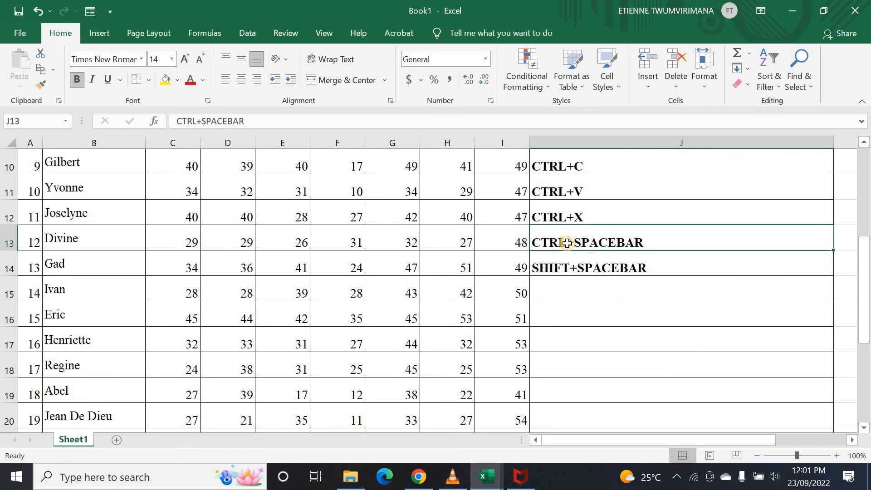
pyautogui.click(547, 268)
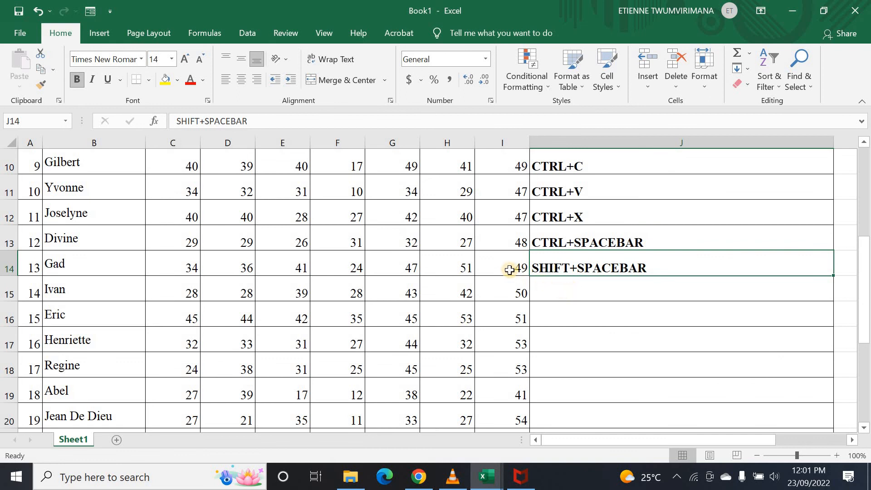
# - Select all of row 14 with Shift+Space from F14, comparing with dragging and row-header selection
pyautogui.click(355, 263)
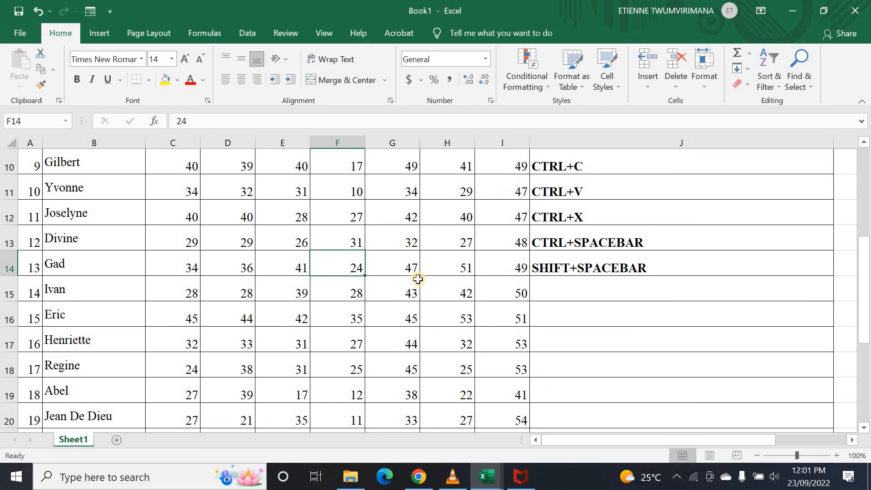
pyautogui.hotkey('shift', 'space')
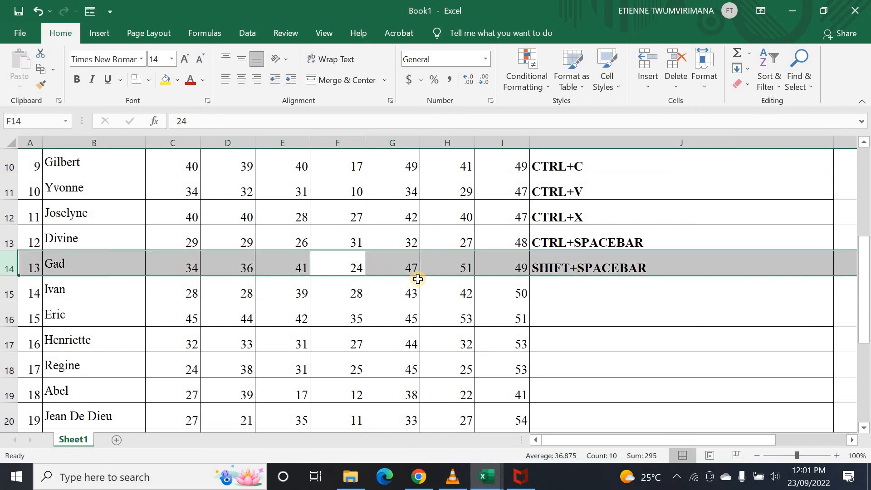
pyautogui.click(432, 336)
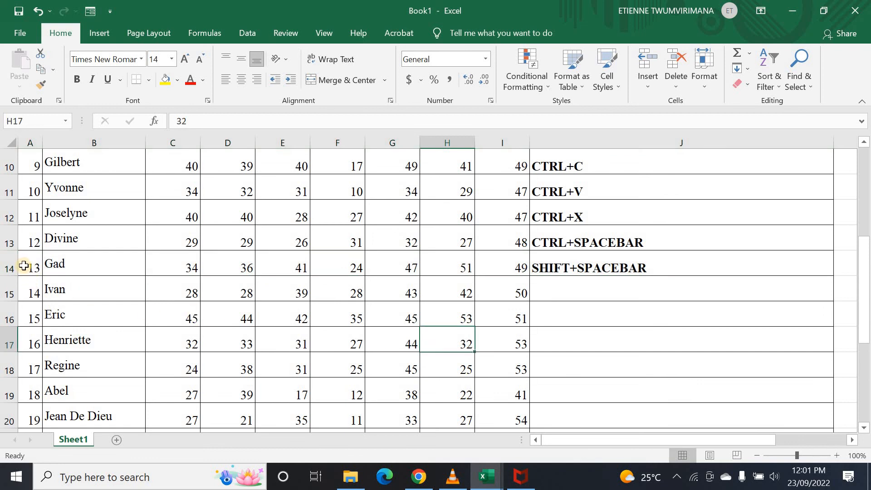
pyautogui.moveTo(23, 266); pyautogui.dragTo(726, 254)
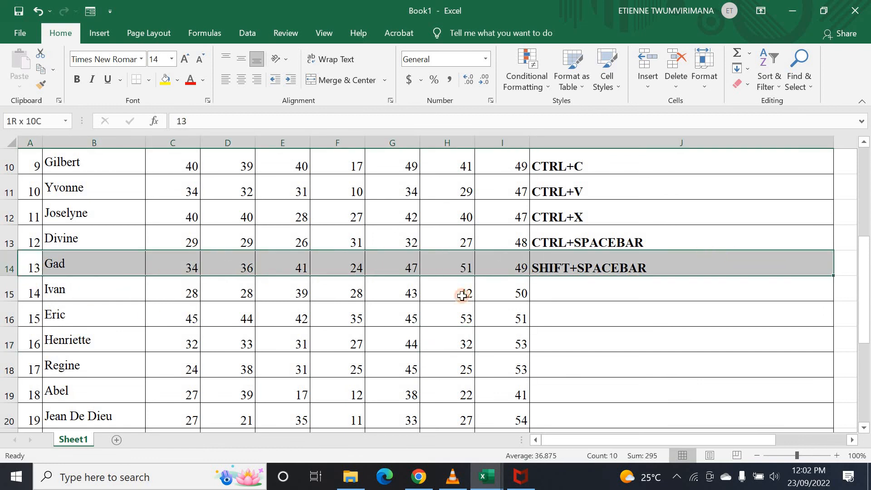
pyautogui.hotkey('shift', 'Up')
pyautogui.click(185, 342)
pyautogui.click(3, 268)
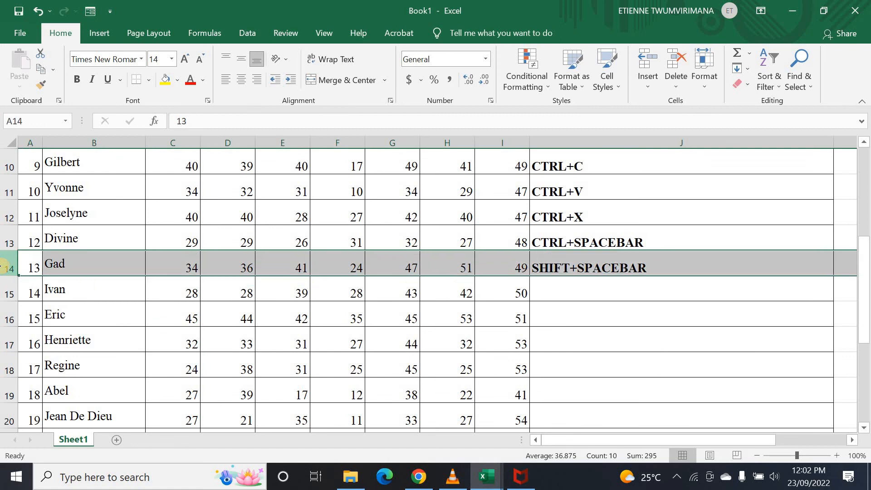
# - Repeat Shift+Space from G14 and from G18 to select rows 14 and 18
pyautogui.click(237, 316)
pyautogui.click(386, 260)
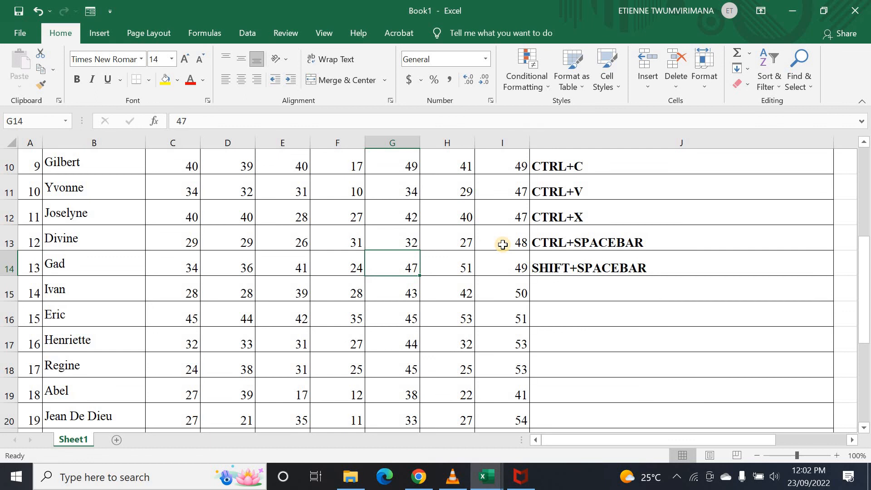
pyautogui.hotkey('shift', 'space')
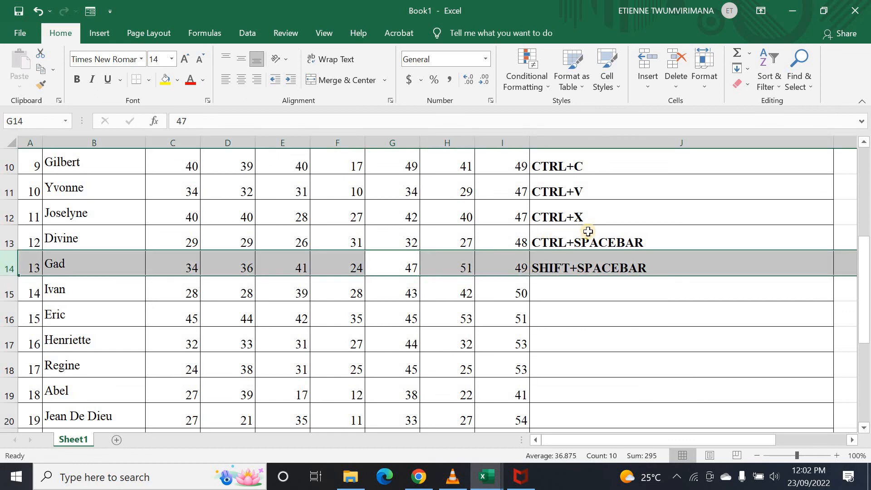
pyautogui.moveTo(370, 330); pyautogui.dragTo(398, 320)
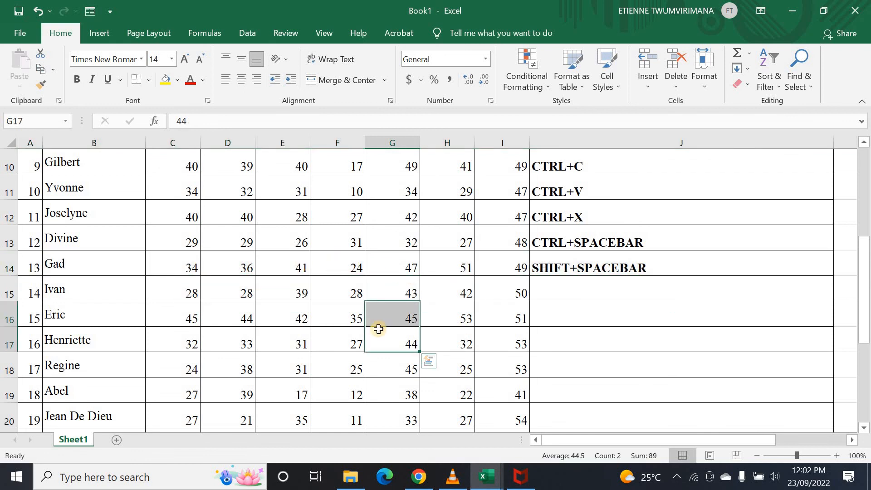
pyautogui.click(459, 307)
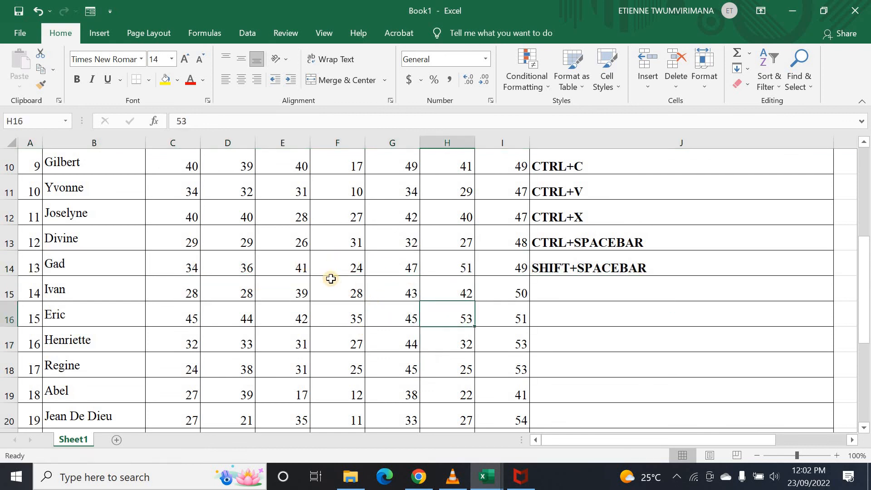
pyautogui.click(386, 363)
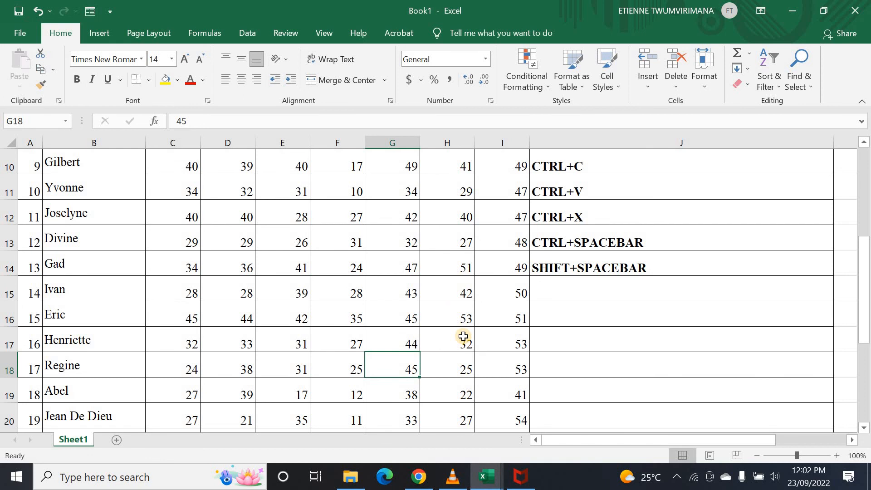
pyautogui.hotkey('shift', 'space')
pyautogui.click(393, 323)
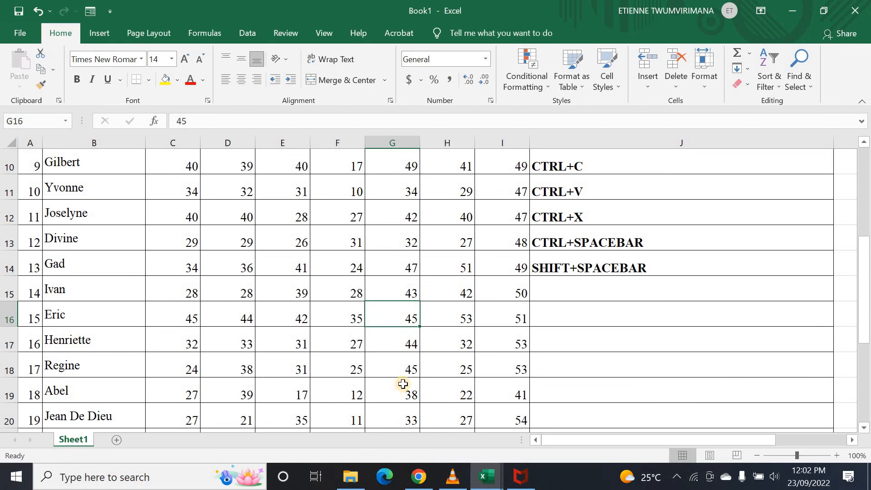
# - Type CTRL+SHIFT+L into cell J15, fixing a typo, and commit it
pyautogui.click(566, 338)
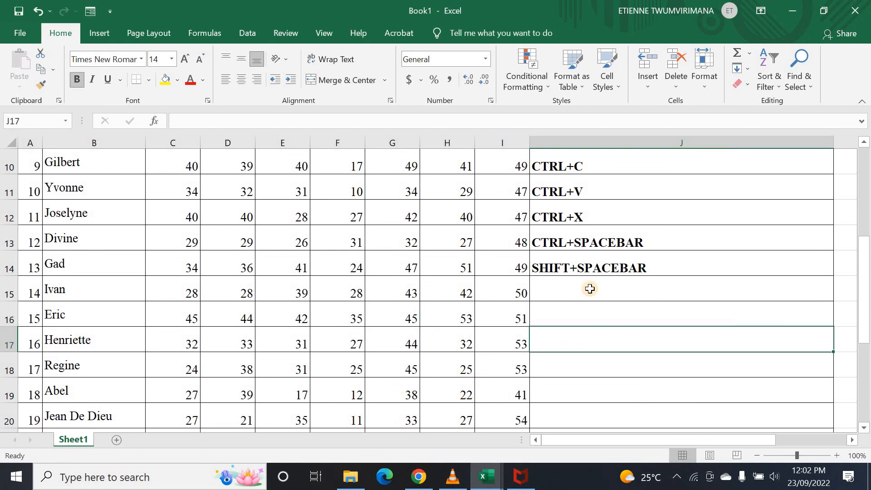
pyautogui.click(590, 289)
pyautogui.scroll(3, 567, 298)
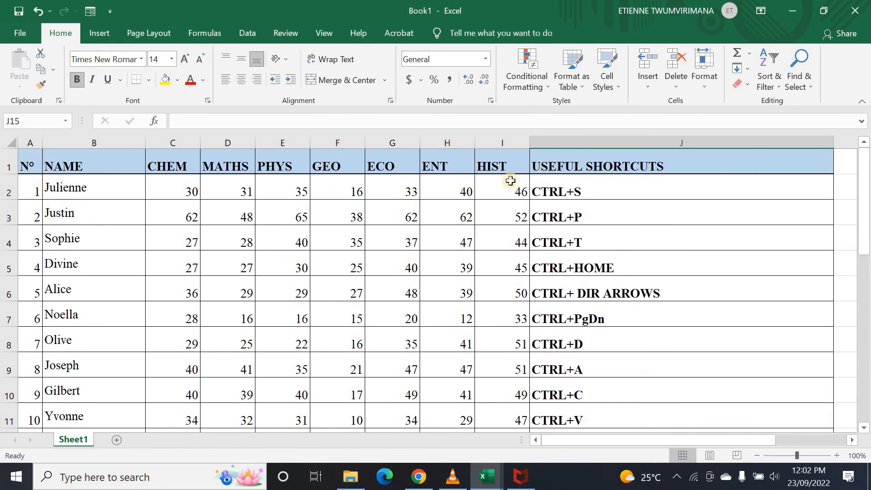
pyautogui.scroll(-3, 603, 260)
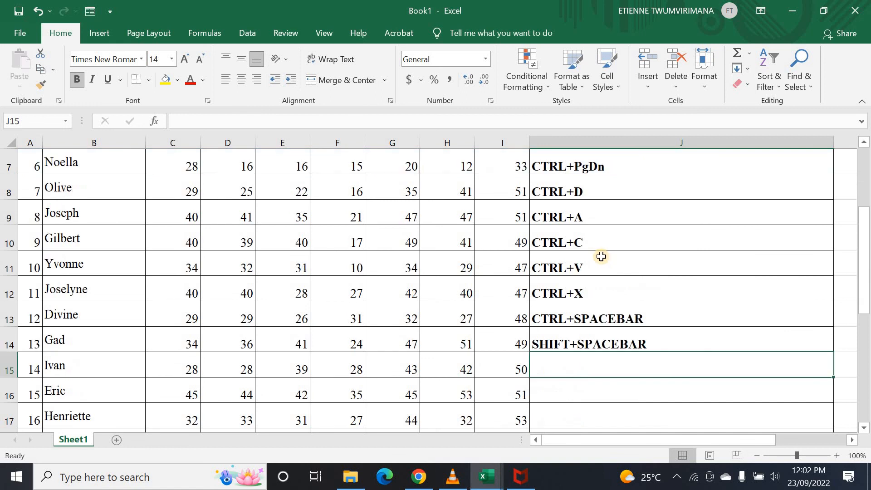
pyautogui.click(564, 314)
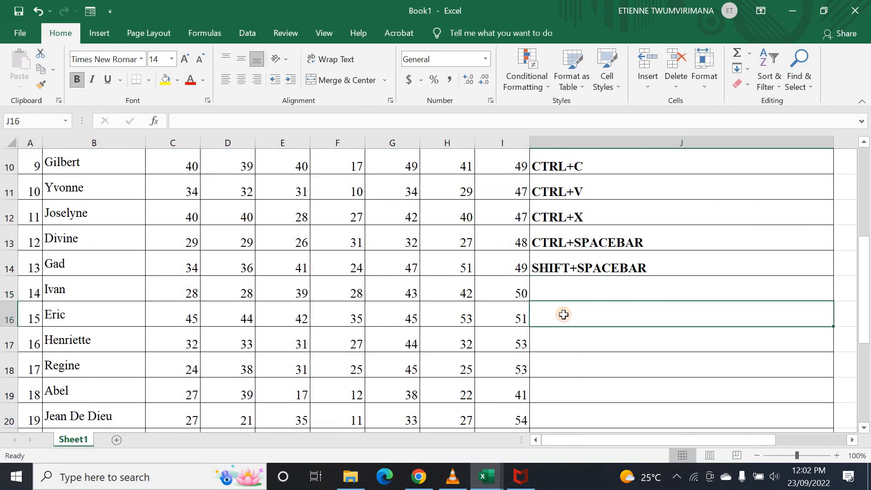
pyautogui.click(560, 290)
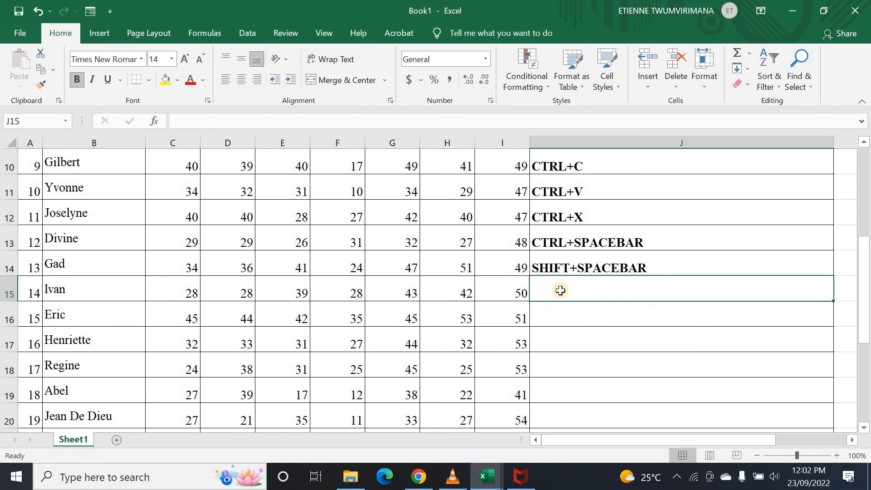
pyautogui.write('C')
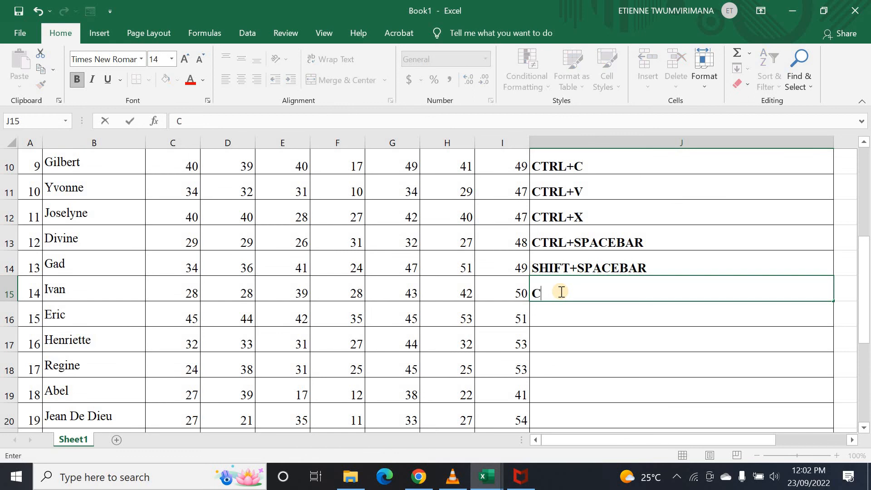
pyautogui.write('TR')
pyautogui.write('L')
pyautogui.press('BackSpace')
pyautogui.write('RL+SHIFT')
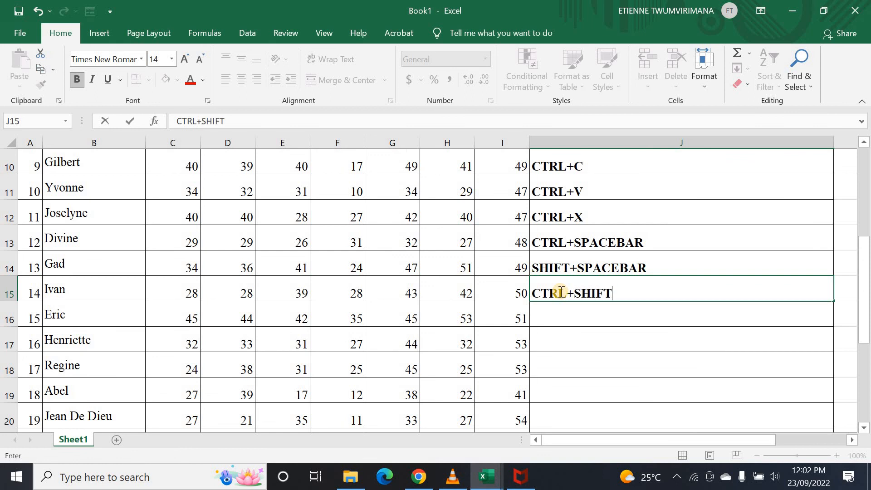
pyautogui.write('+L')
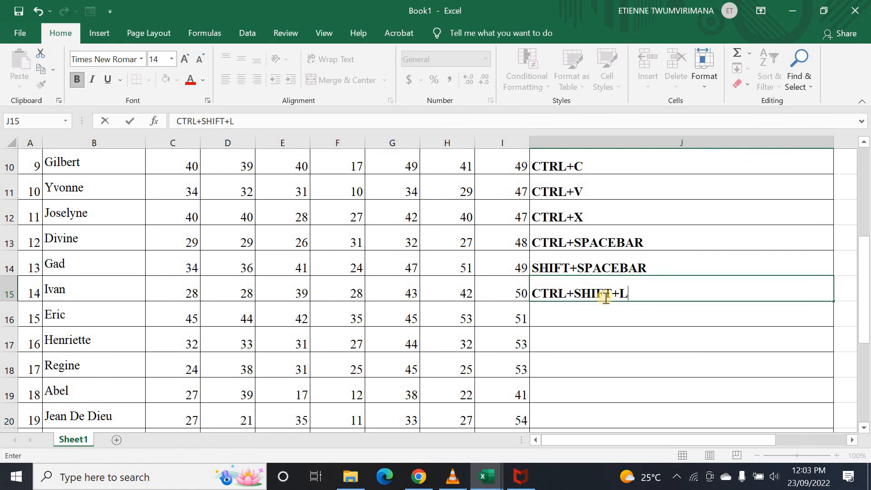
pyautogui.click(651, 316)
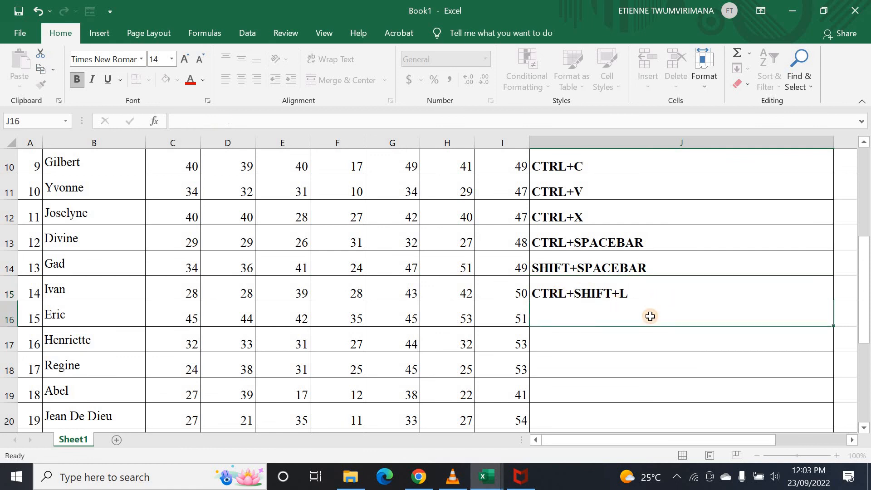
# - Turn on header filters with Ctrl+Shift+L from I5 and open the GEO filter list
pyautogui.click(633, 293)
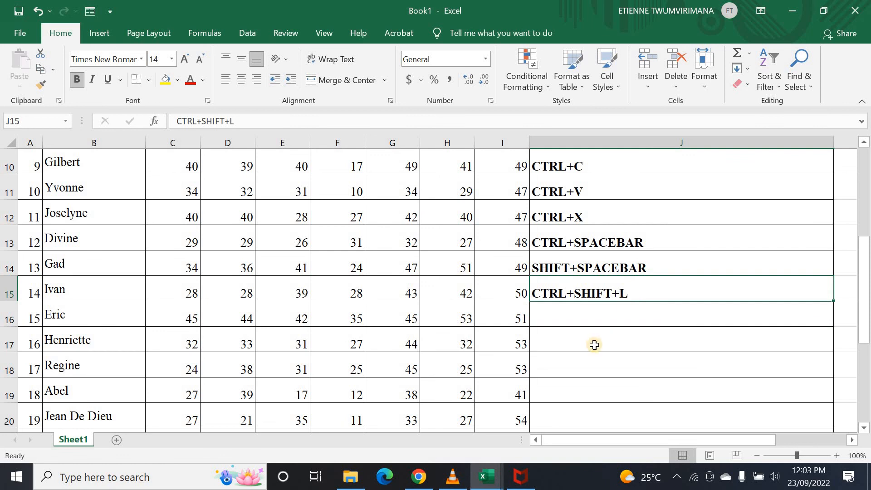
pyautogui.scroll(3, 626, 300)
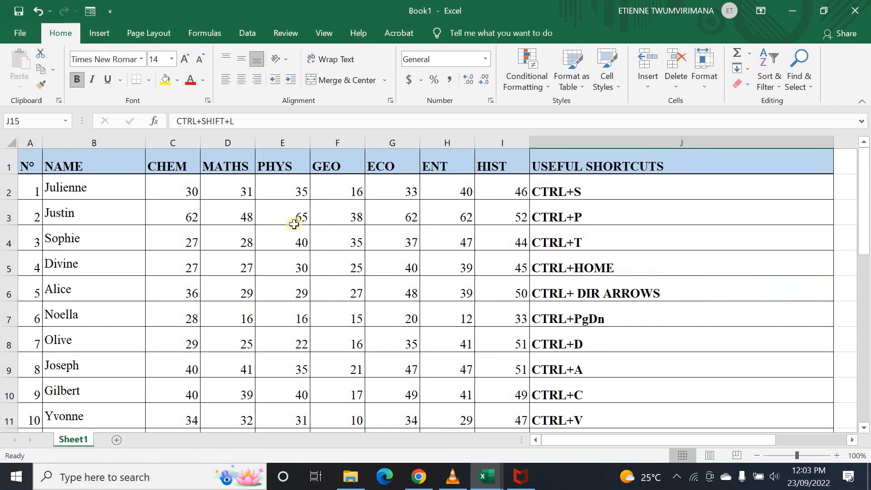
pyautogui.click(217, 254)
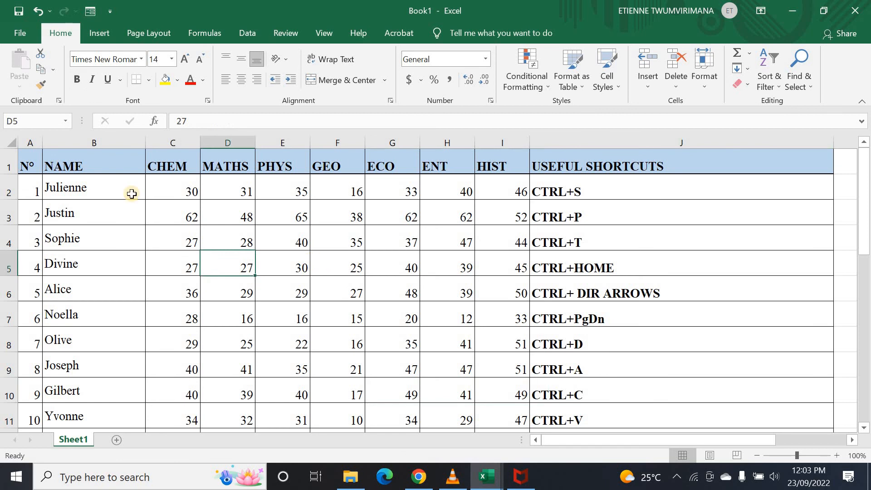
pyautogui.click(482, 273)
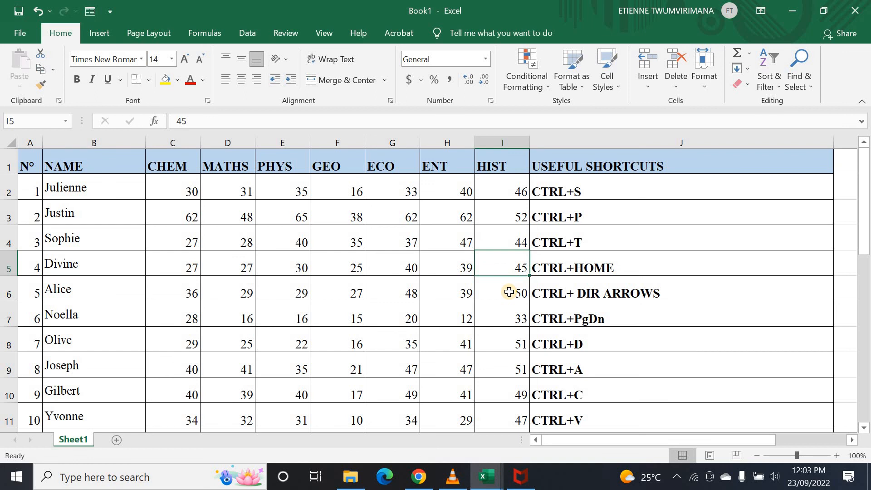
pyautogui.hotkey('ctrl', 'shift', 'l')
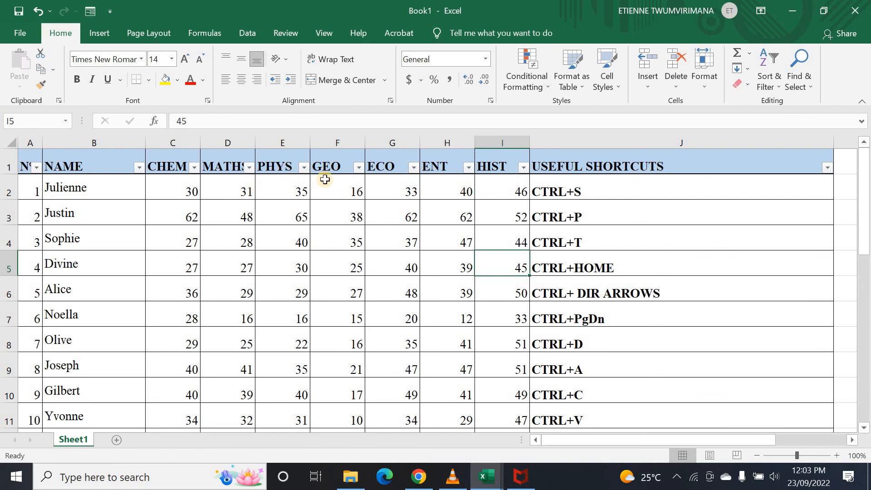
pyautogui.click(356, 167)
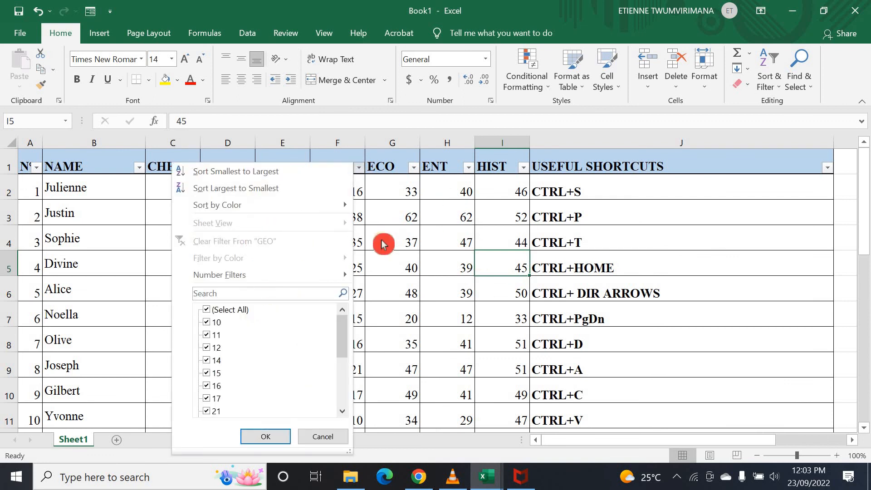
pyautogui.click(473, 174)
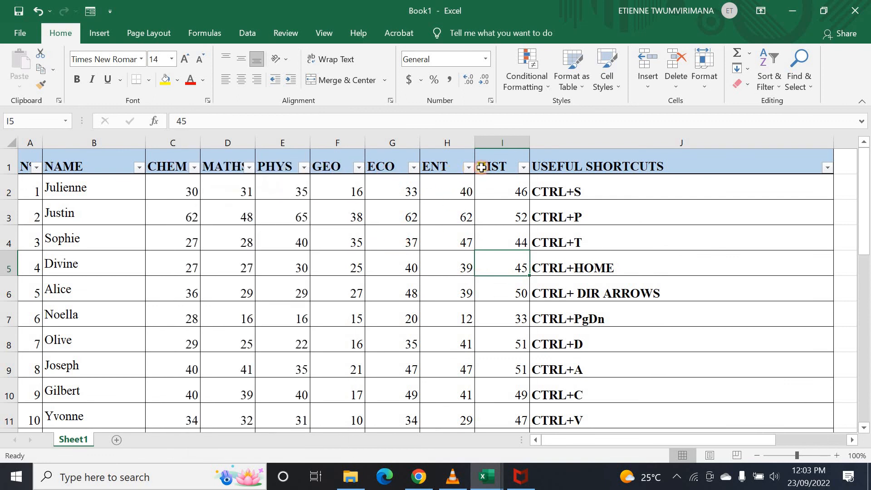
# - Check the HIST filter list, then remove the filter dropdowns with Ctrl+Shift+L
pyautogui.click(522, 168)
pyautogui.click(519, 169)
pyautogui.scroll(-2, 702, 338)
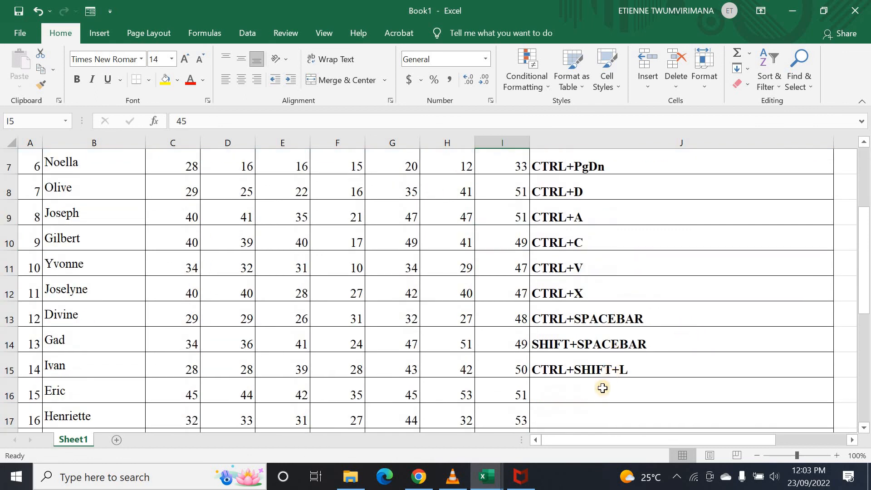
pyautogui.scroll(2, 534, 302)
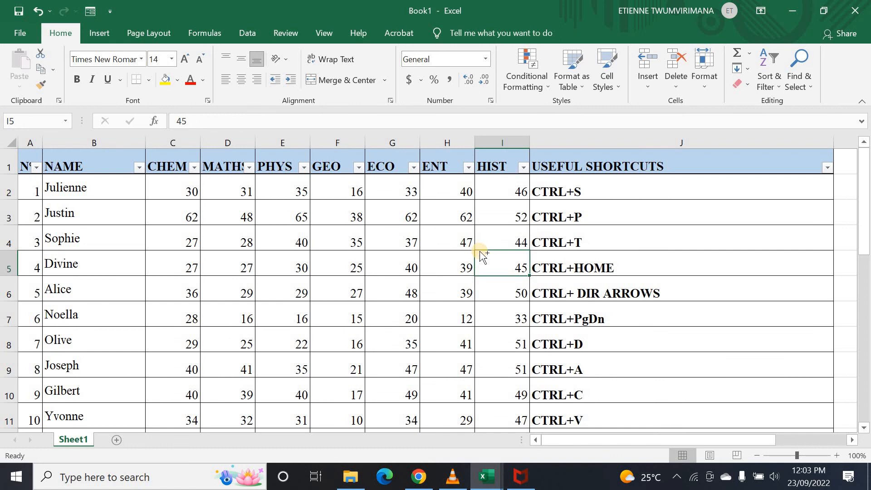
pyautogui.hotkey('ctrl', 'shift', 'l')
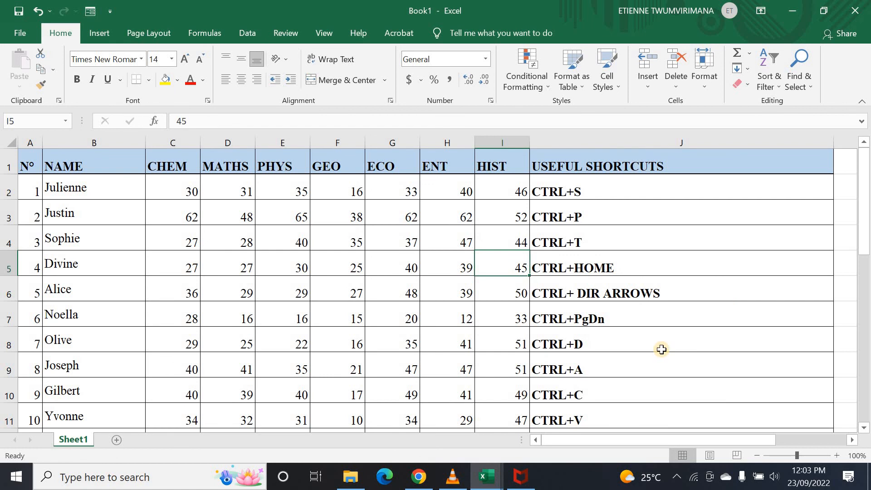
pyautogui.scroll(-4, 661, 350)
pyautogui.click(565, 235)
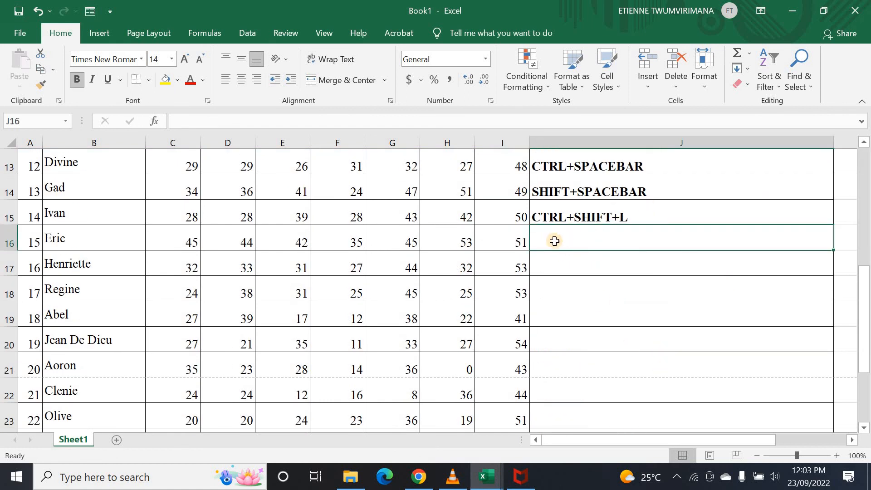
pyautogui.scroll(3, 570, 245)
pyautogui.scroll(-4, 574, 254)
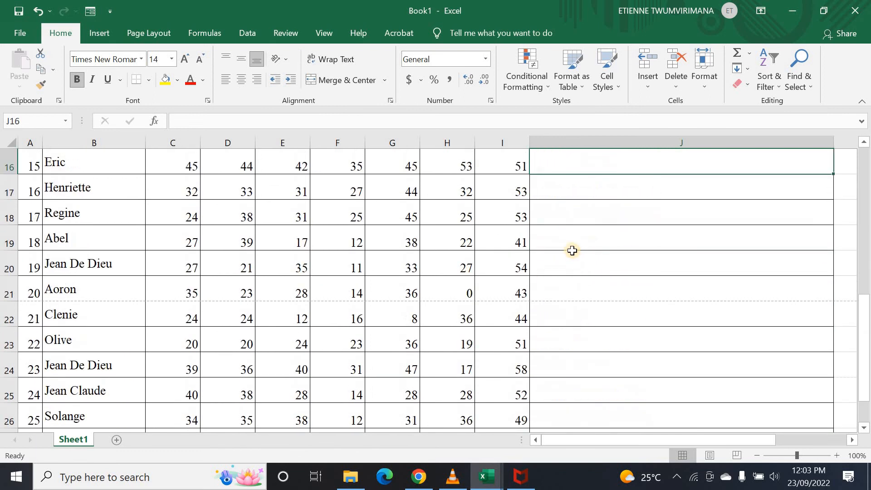
pyautogui.scroll(3, 574, 247)
pyautogui.scroll(-2, 560, 261)
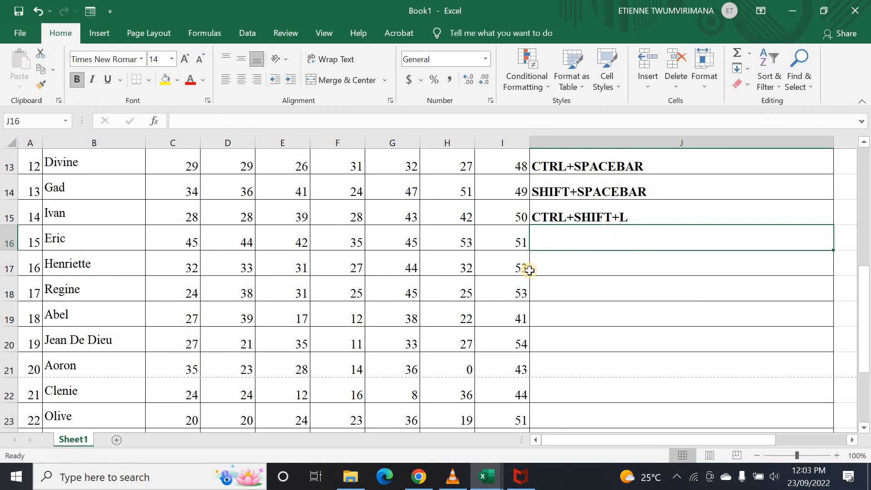
pyautogui.click(559, 284)
pyautogui.click(466, 230)
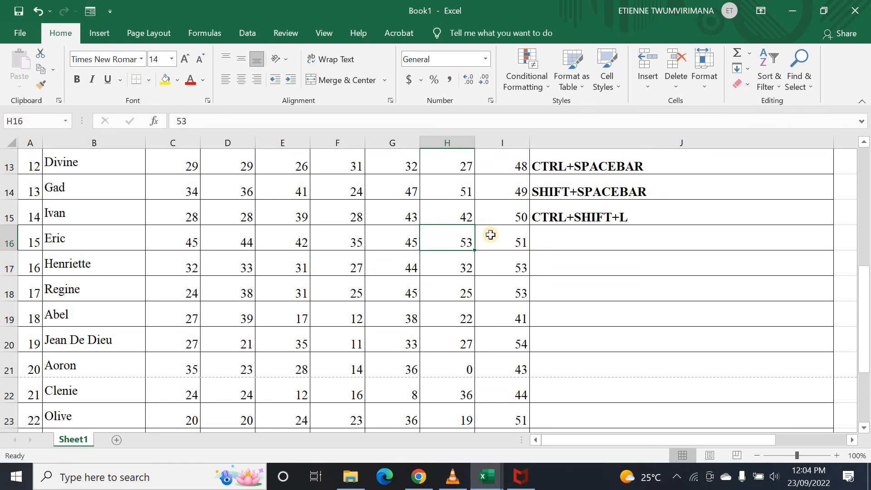
pyautogui.hotkey('ctrl', 'shift', 'Down')
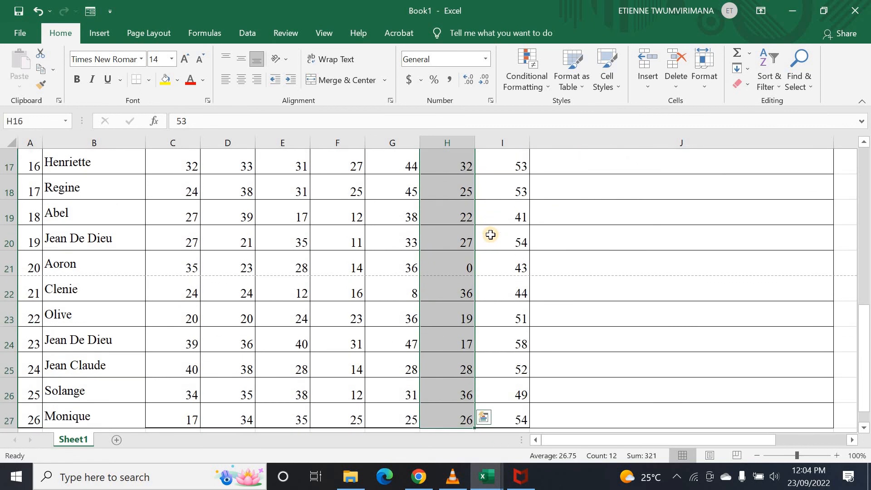
pyautogui.click(491, 235)
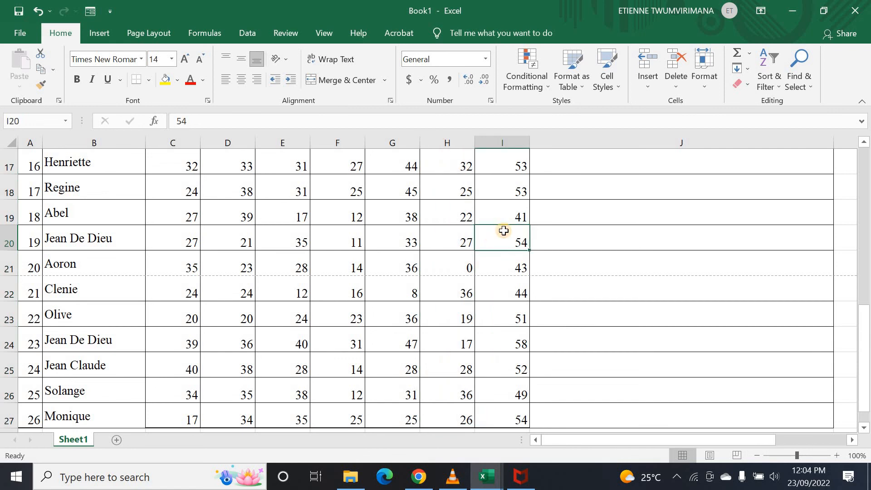
pyautogui.scroll(5, 490, 235)
pyautogui.scroll(1, 472, 215)
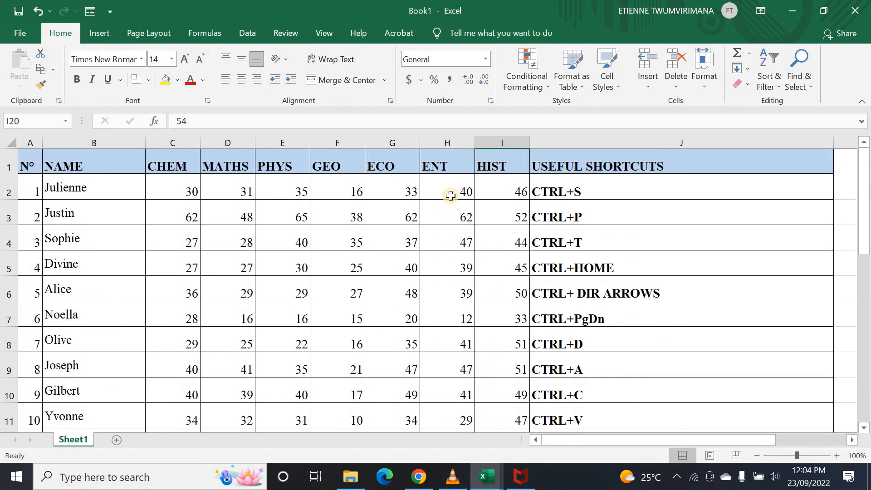
pyautogui.click(450, 195)
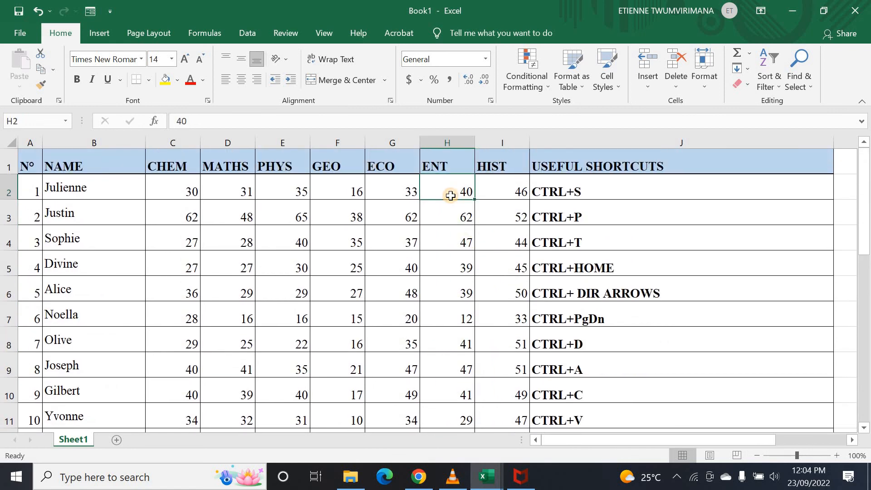
pyautogui.click(462, 225)
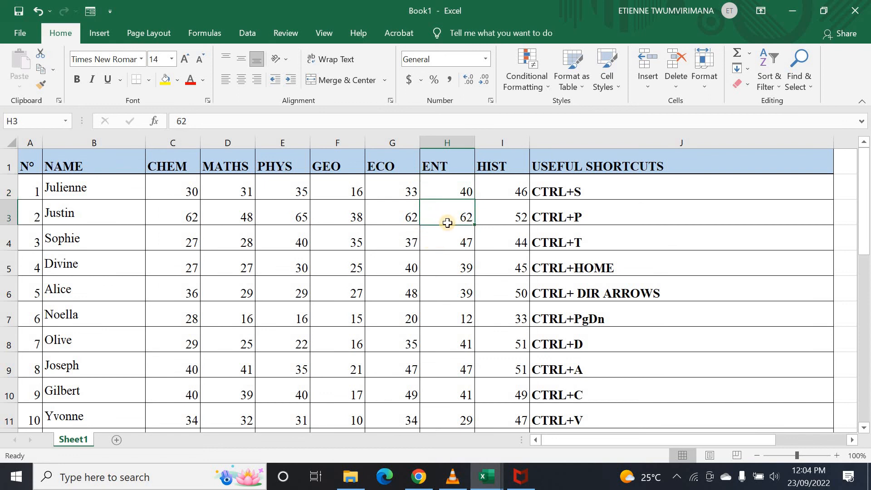
pyautogui.hotkey('ctrl', 'shift', 'Down')
pyautogui.scroll(5, 534, 253)
pyautogui.scroll(1, 535, 253)
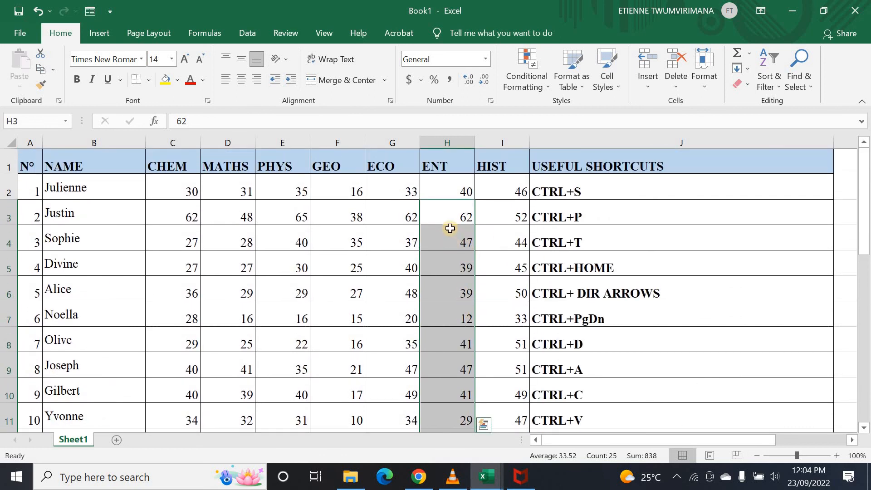
pyautogui.scroll(-2, 467, 297)
pyautogui.scroll(-6, 468, 296)
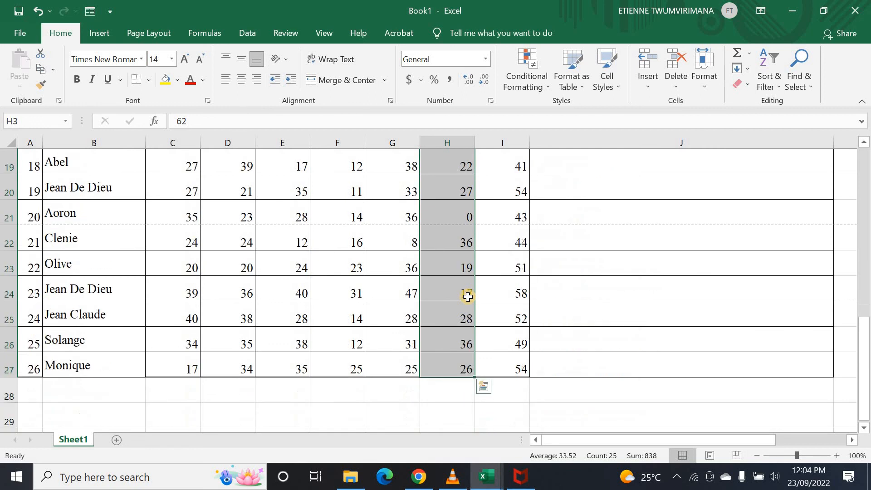
pyautogui.scroll(4, 468, 297)
pyautogui.scroll(4, 470, 299)
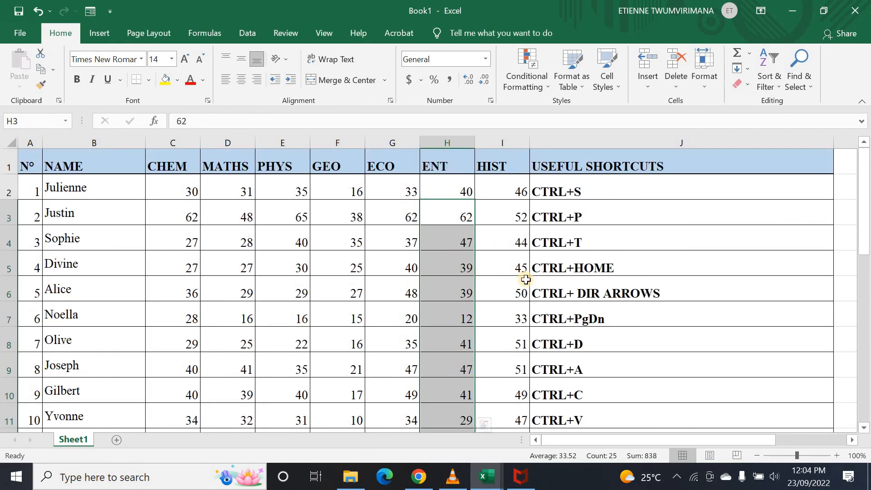
pyautogui.scroll(-3, 554, 295)
pyautogui.click(576, 315)
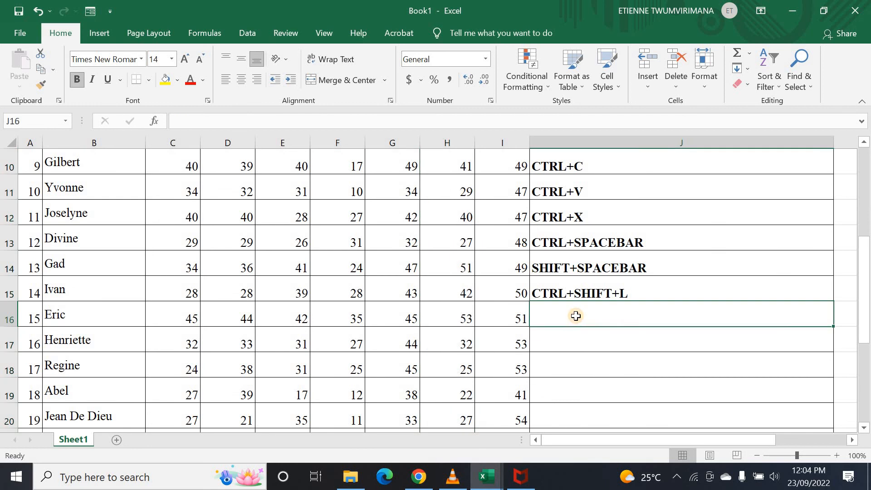
# - Type CTRL+SHIFT+ARROWS into J16, correcting the misspelled ARROWS, and commit it
pyautogui.write('CT')
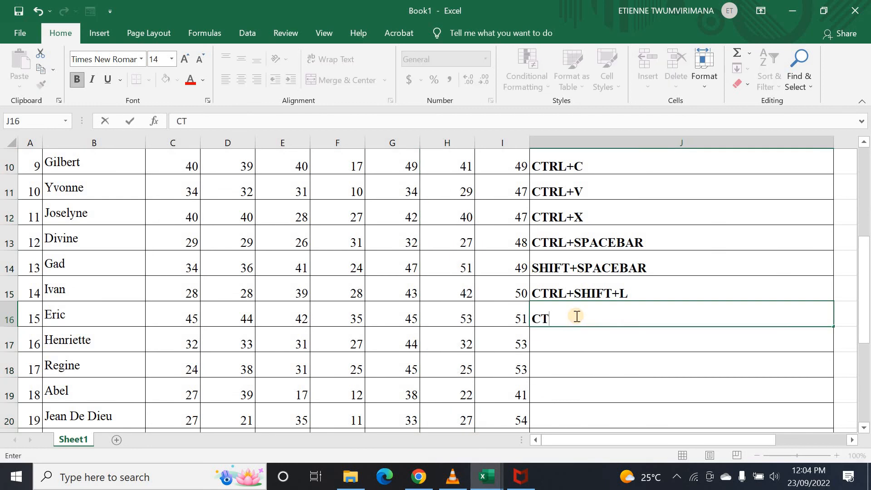
pyautogui.write('RL+SHIFT')
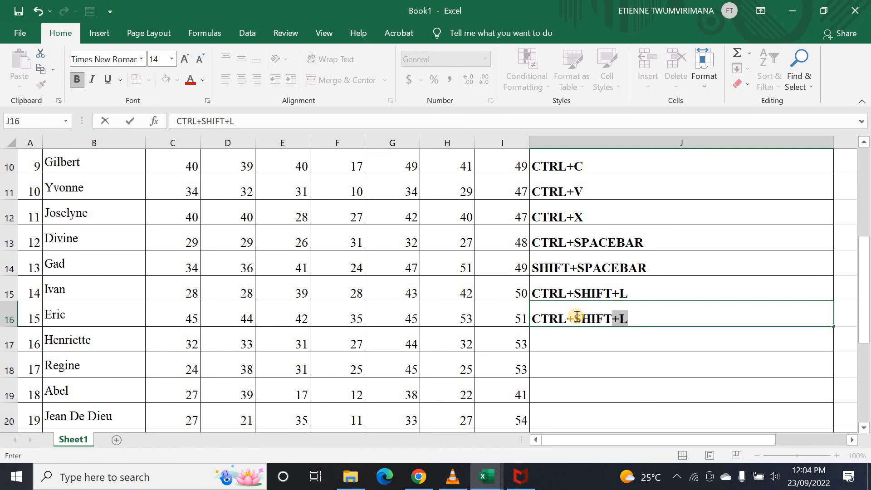
pyautogui.write('+')
pyautogui.write('ARROE')
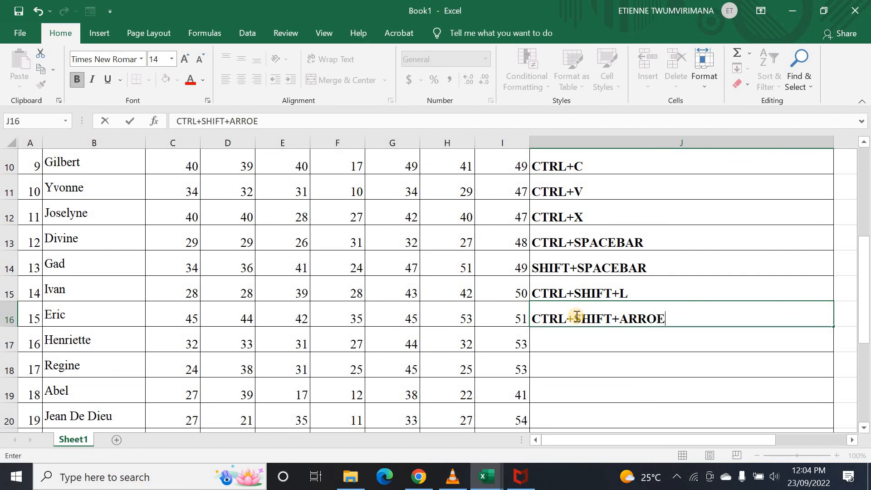
pyautogui.press('BackSpace')
pyautogui.write('WS')
pyautogui.click(632, 358)
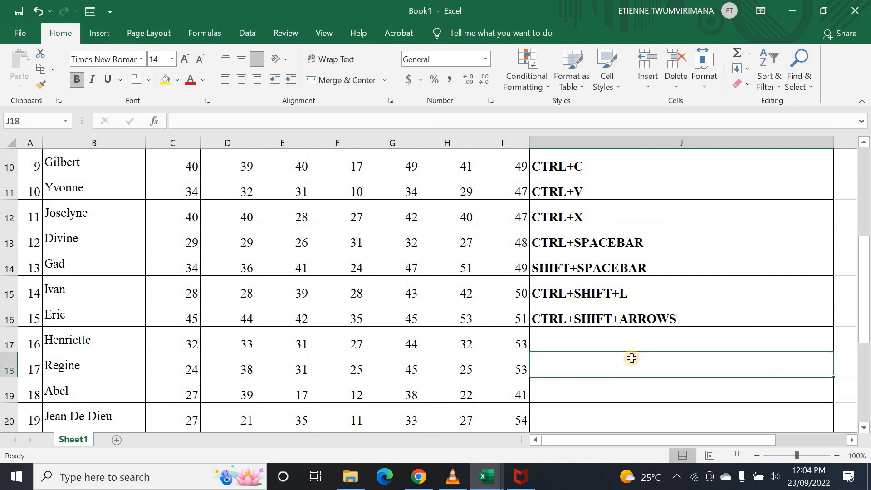
pyautogui.click(634, 336)
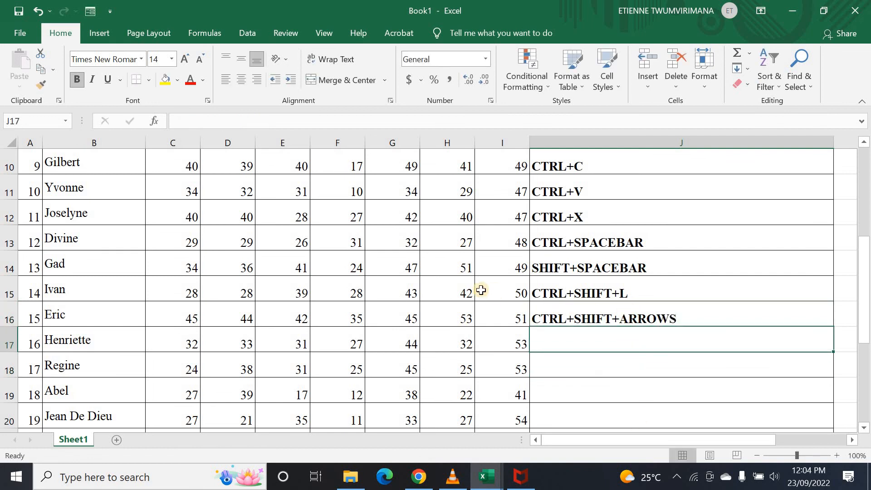
pyautogui.click(448, 289)
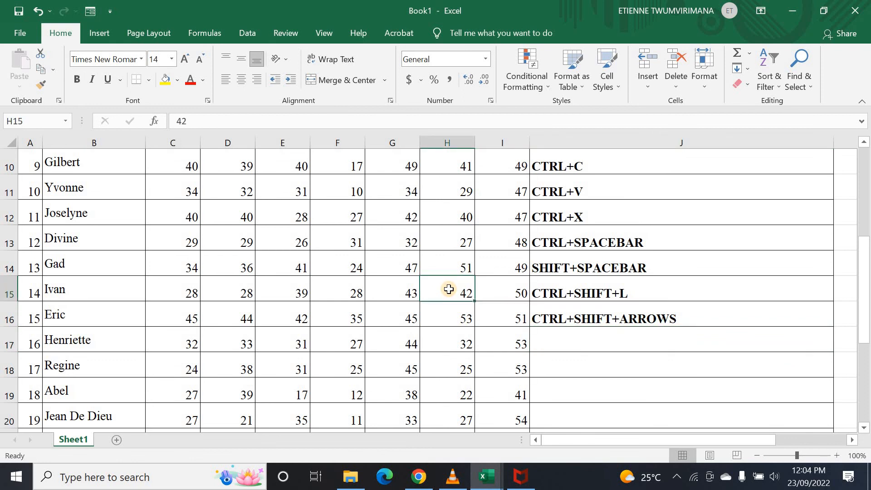
pyautogui.hotkey('ctrl', 'shift', 'Right')
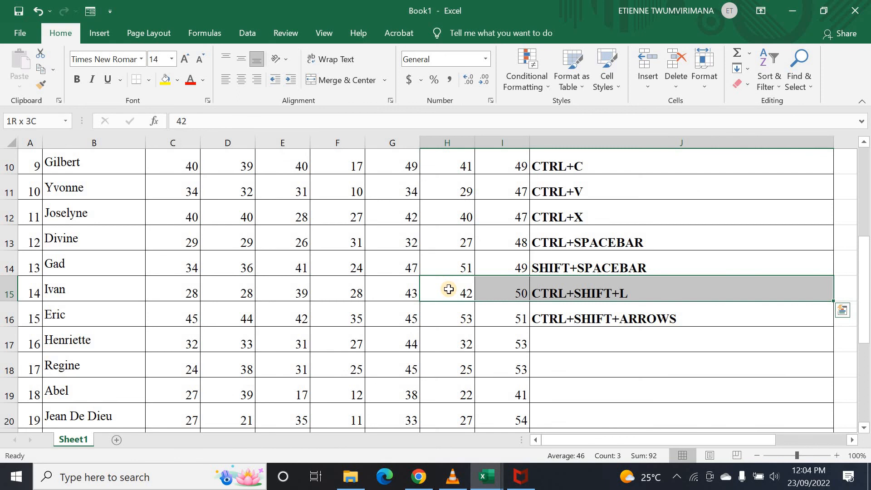
pyautogui.hotkey('ctrl', 'shift', 'Left')
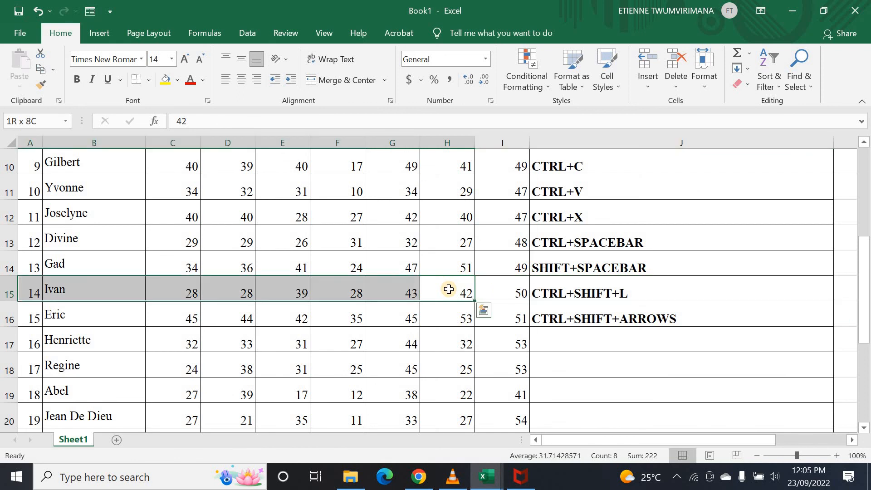
pyautogui.hotkey('ctrl', 'shift', 'Down')
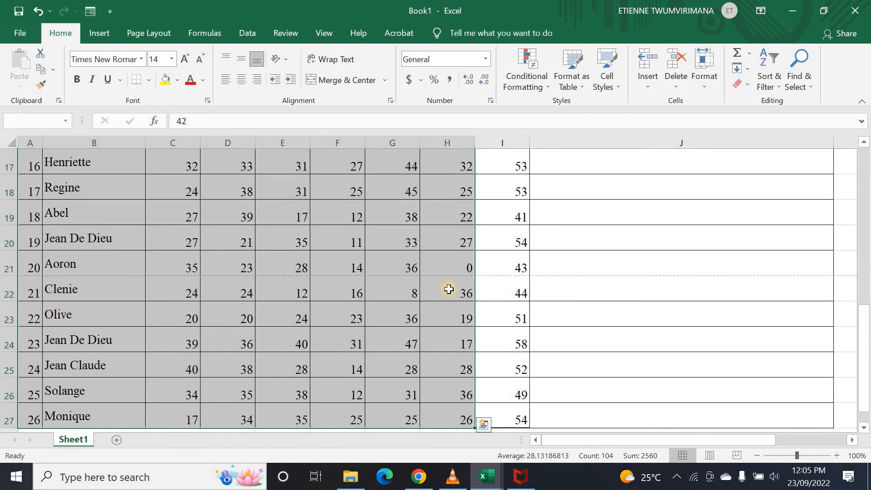
pyautogui.click(567, 324)
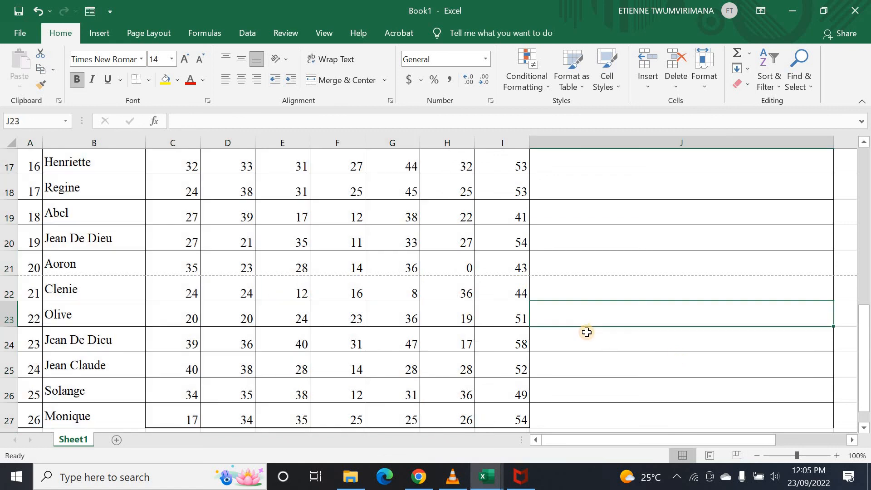
pyautogui.scroll(5, 594, 325)
pyautogui.scroll(-3, 590, 317)
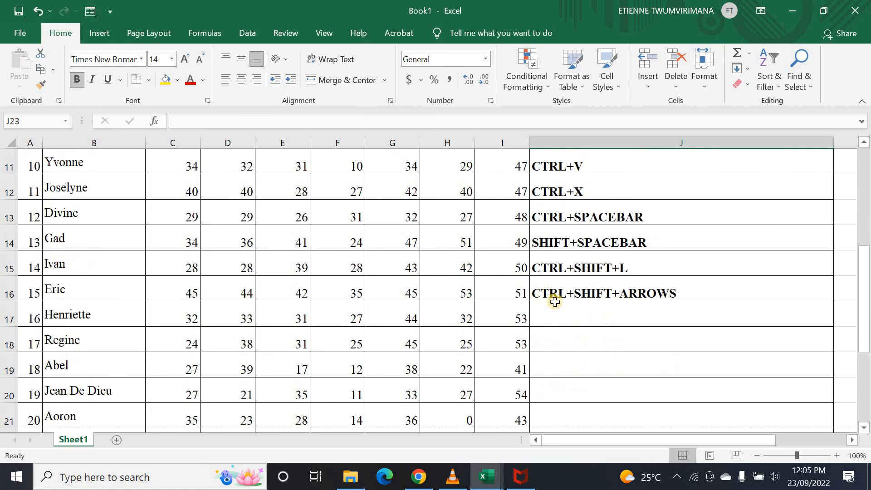
pyautogui.click(554, 304)
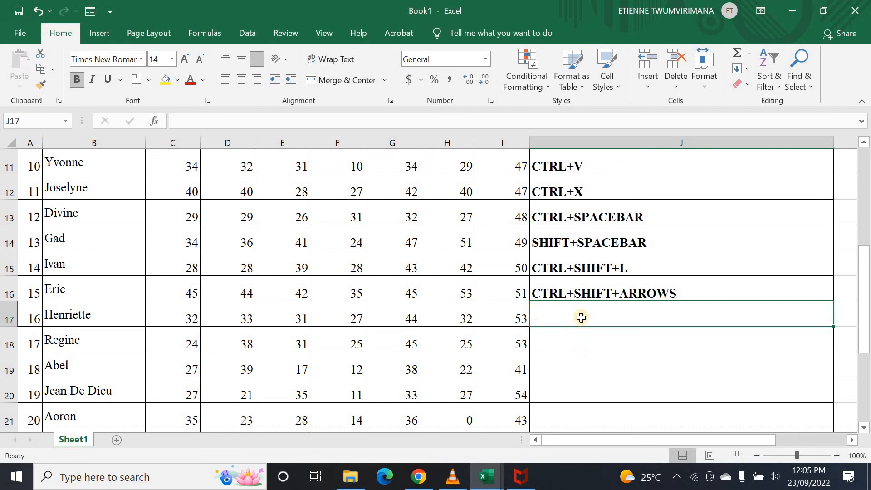
# - Type ALT+= into cell J17 of the shortcuts column
pyautogui.write('AL')
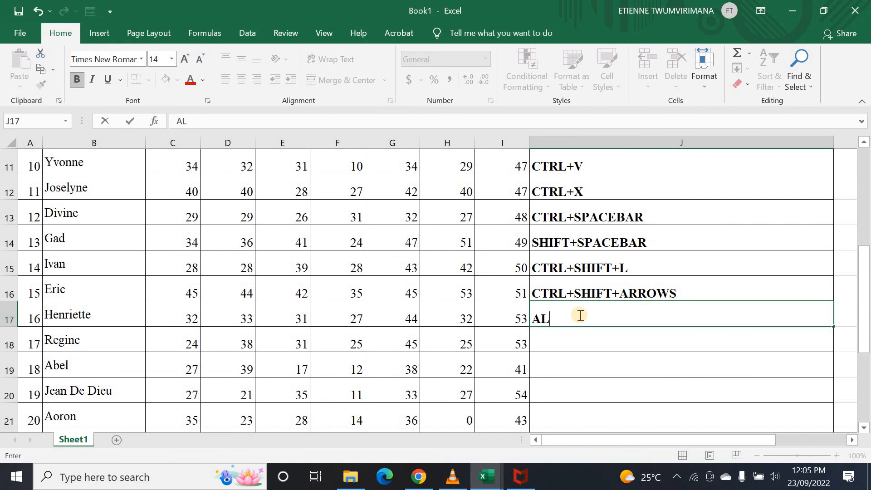
pyautogui.write('T+=')
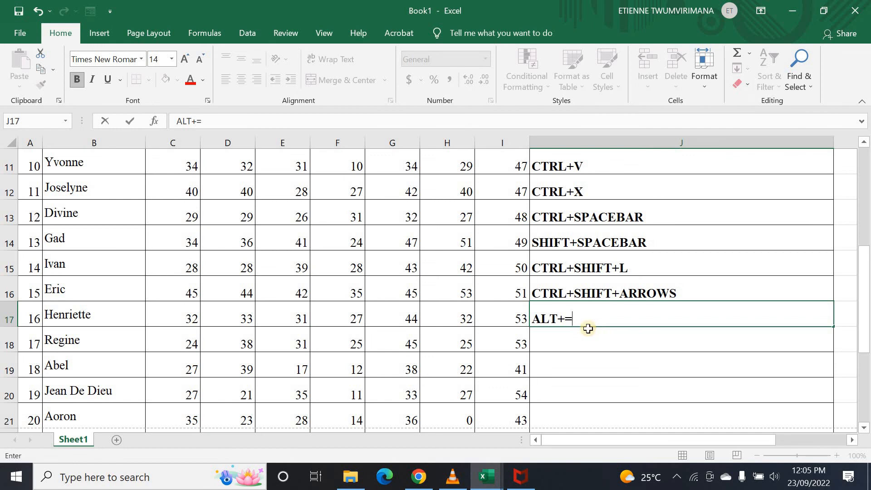
pyautogui.scroll(-2, 580, 316)
pyautogui.scroll(1, 577, 308)
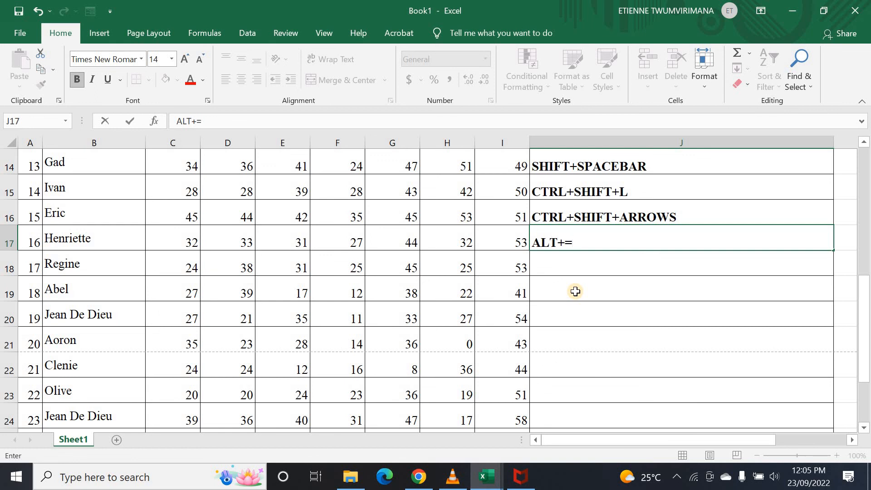
pyautogui.scroll(-3, 576, 292)
pyautogui.scroll(2, 578, 289)
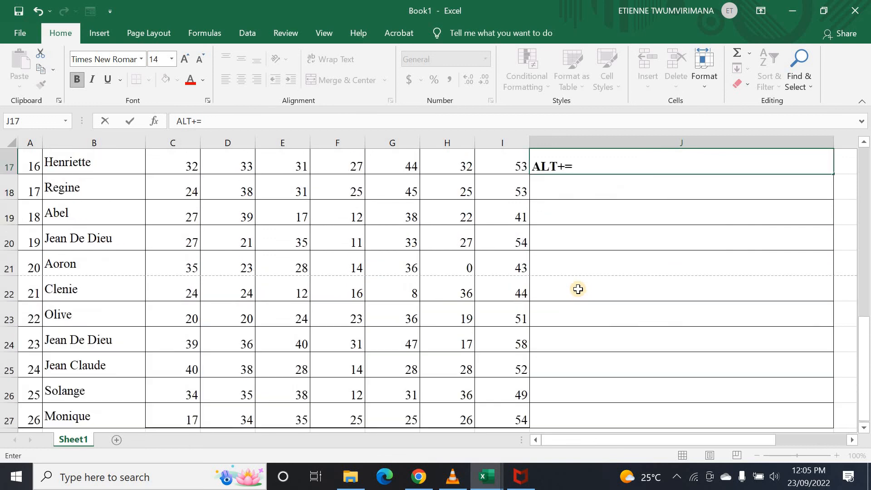
pyautogui.scroll(-4, 579, 288)
# - Commit ALT+= and select empty cell I28 below the HIST marks
pyautogui.click(583, 240)
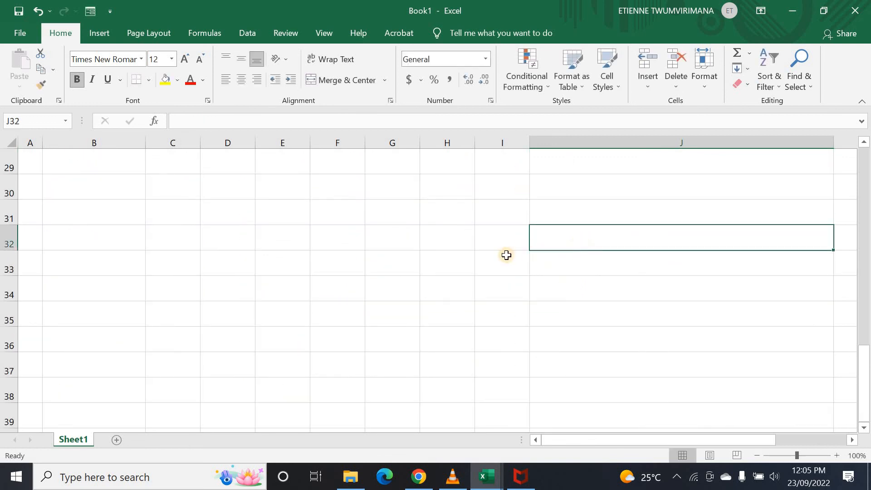
pyautogui.scroll(2, 506, 255)
pyautogui.click(503, 287)
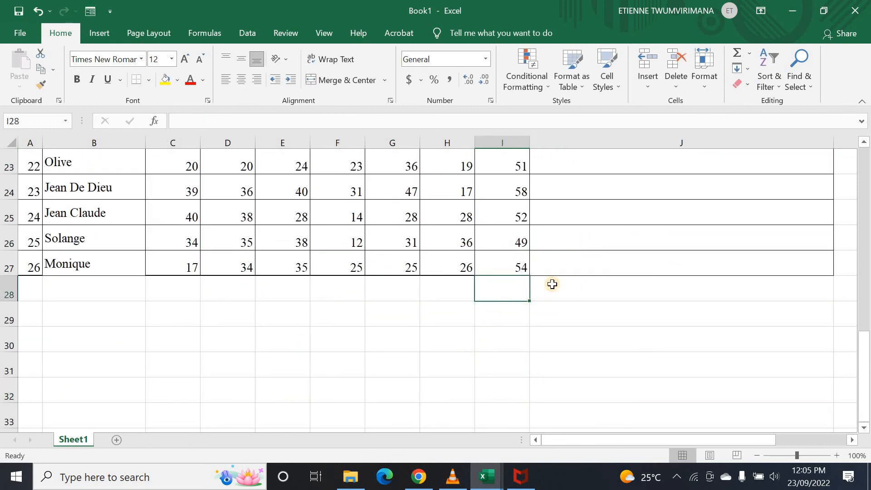
pyautogui.click(565, 266)
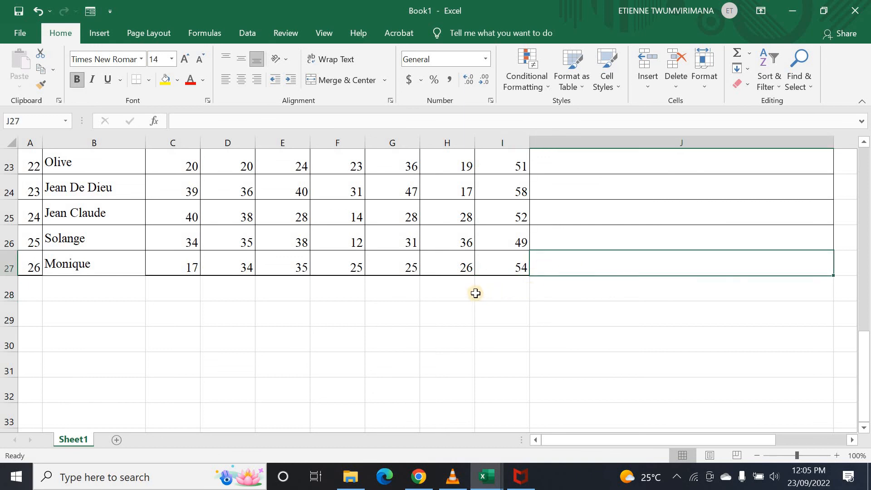
pyautogui.click(493, 285)
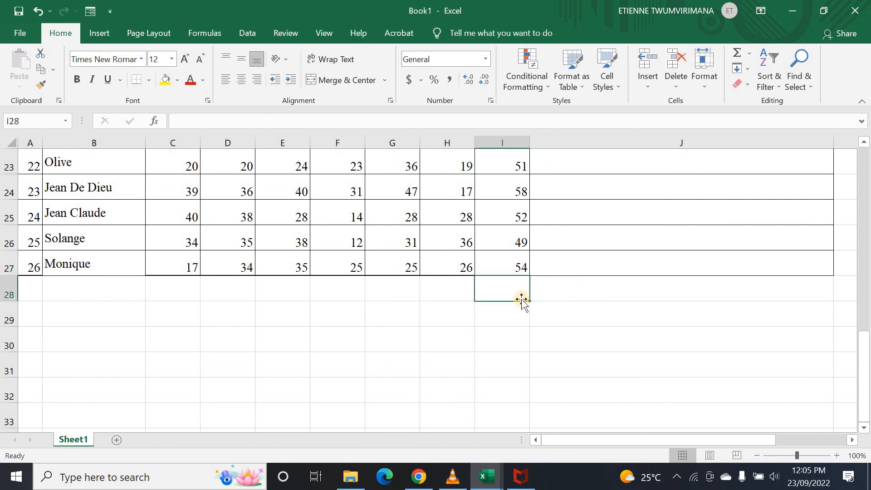
pyautogui.scroll(4, 579, 273)
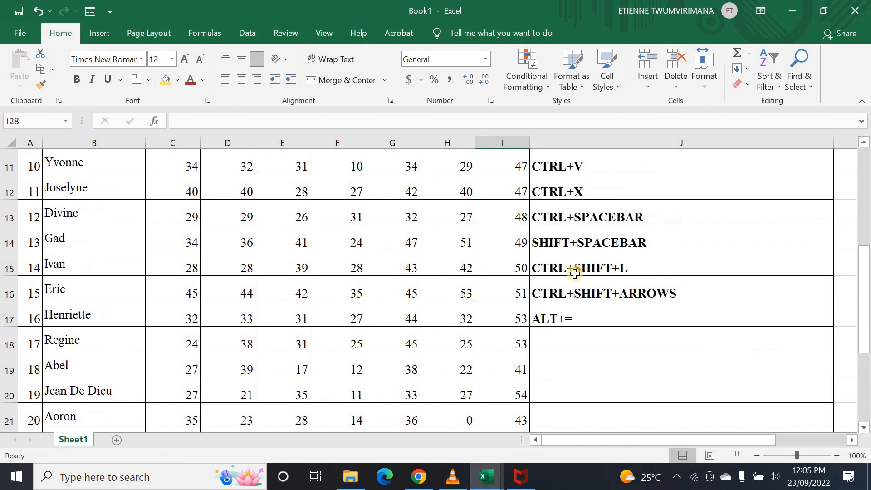
pyautogui.scroll(-2, 577, 274)
pyautogui.scroll(-3, 545, 267)
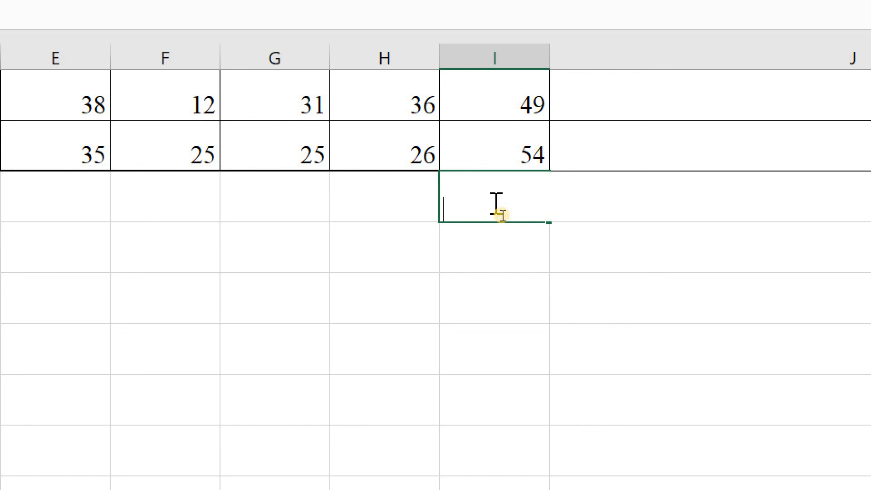
# - Total column I's HIST marks in I28 with Alt+=, giving 1265
pyautogui.hotkey('alt', '=')
pyautogui.scroll(1, 709, 198)
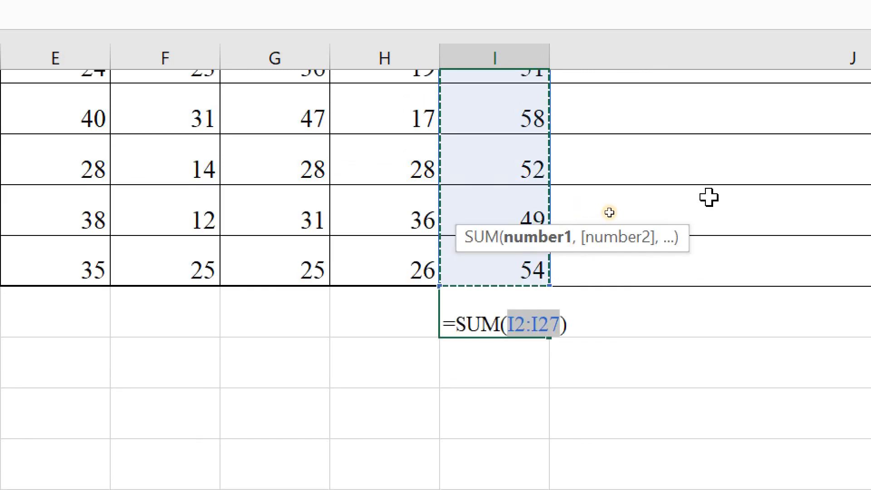
pyautogui.scroll(7, 708, 197)
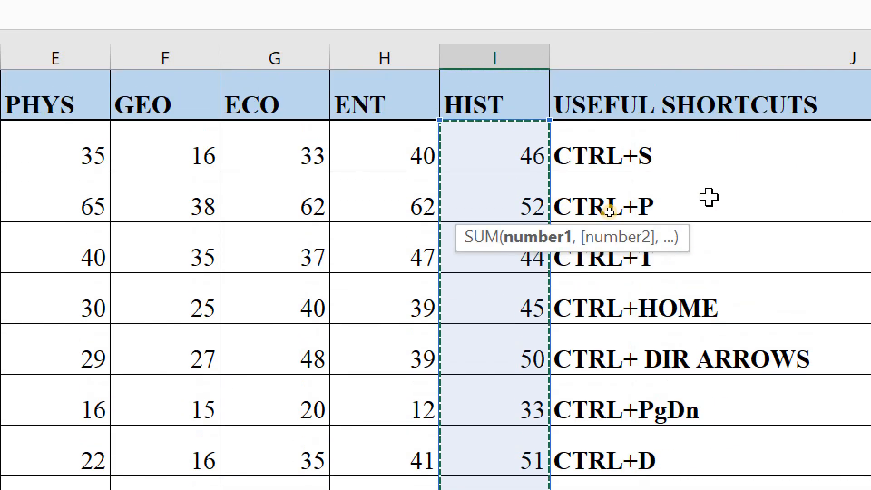
pyautogui.scroll(-3, 590, 209)
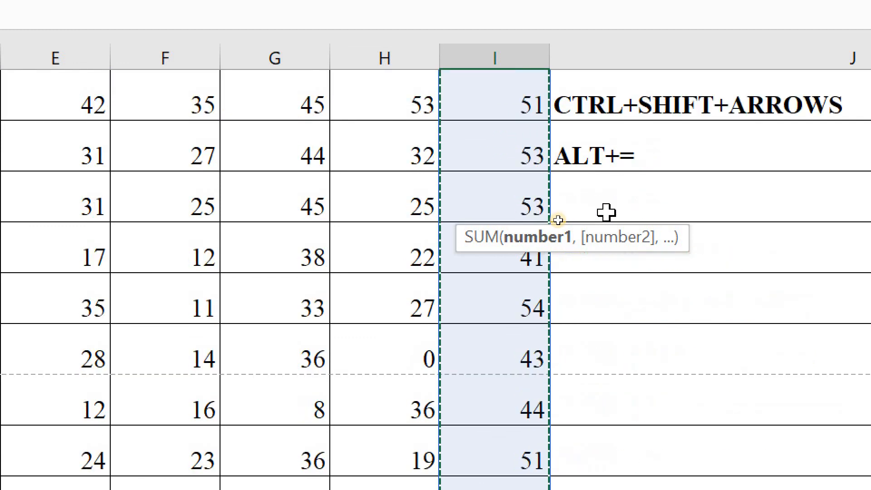
pyautogui.scroll(-5, 606, 213)
pyautogui.scroll(4, 606, 212)
pyautogui.scroll(-2, 606, 212)
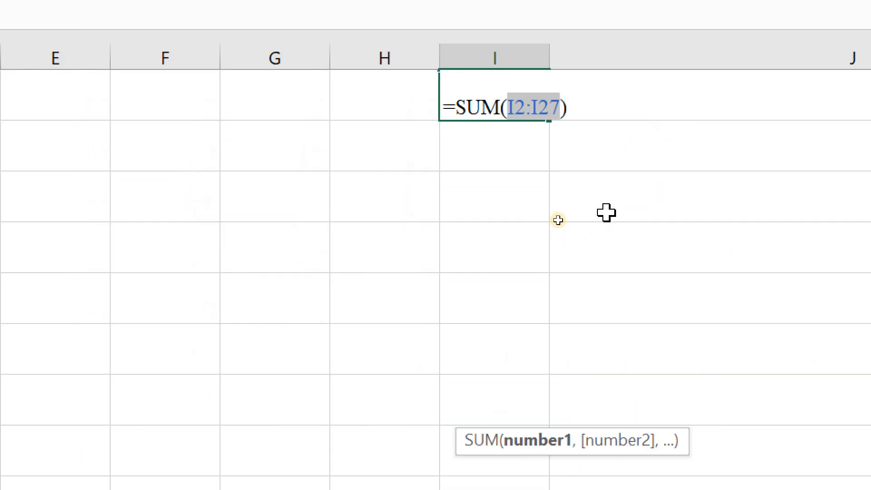
pyautogui.scroll(2, 607, 213)
pyautogui.press('Return')
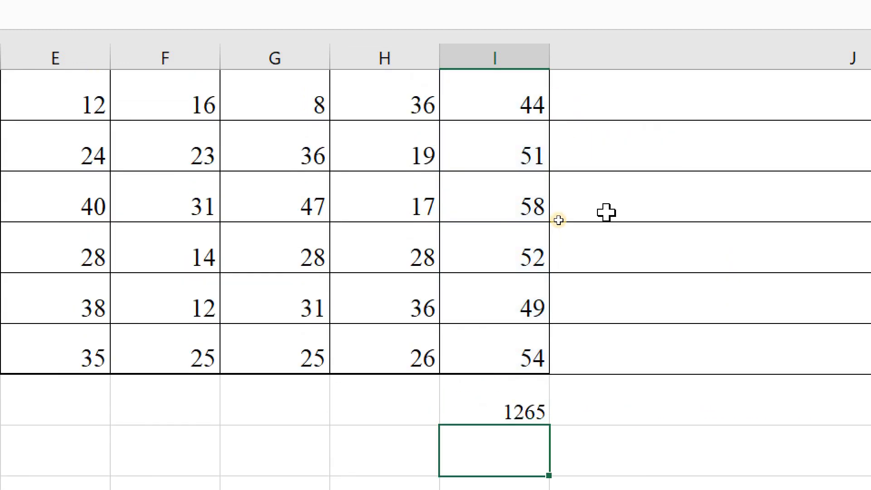
# - Sum row 27's marks in J27 with Alt+= as =SUM(C27:I27), then reopen it to show the formula
pyautogui.scroll(-1, 510, 315)
pyautogui.click(575, 301)
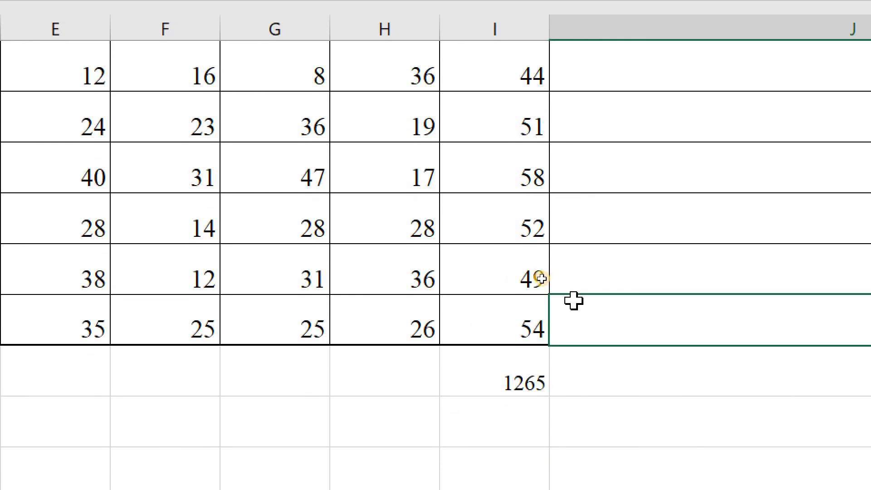
pyautogui.doubleClick(574, 301)
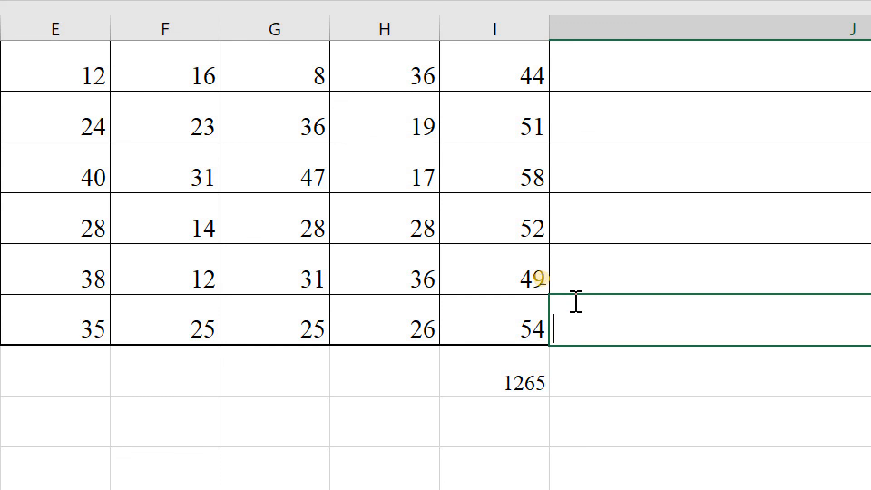
pyautogui.hotkey('alt', '=')
pyautogui.scroll(-2, 524, 411)
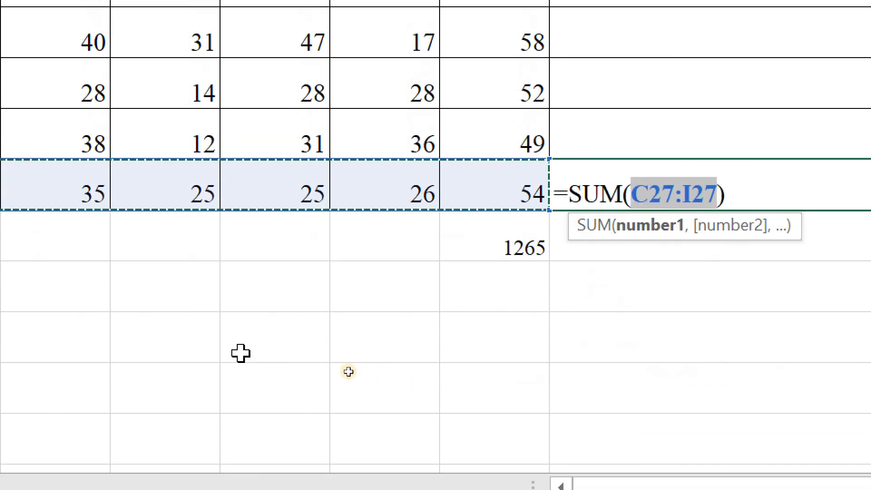
pyautogui.hscroll(-2, 109, 363)
pyautogui.hscroll(-2, 108, 366)
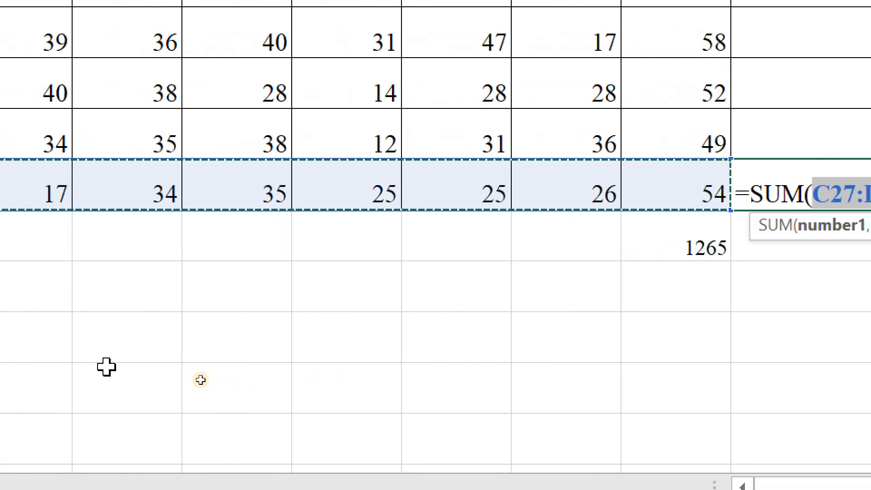
pyautogui.hscroll(-1, 109, 386)
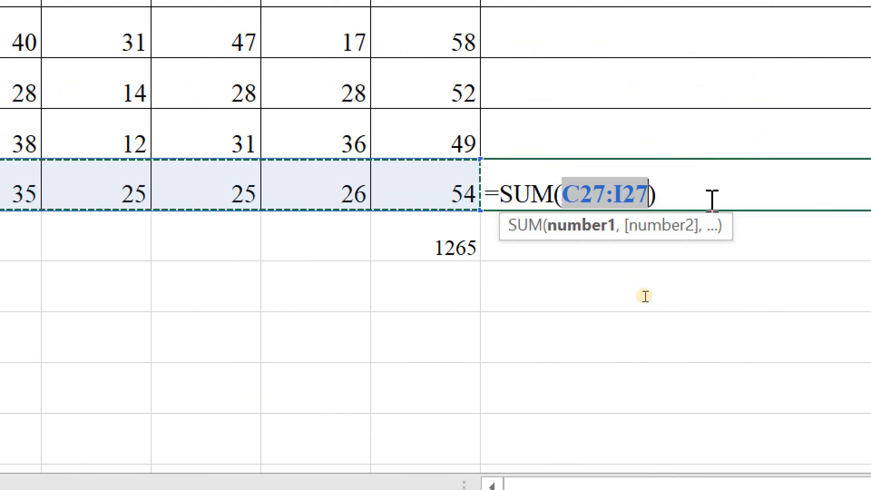
pyautogui.press('Return')
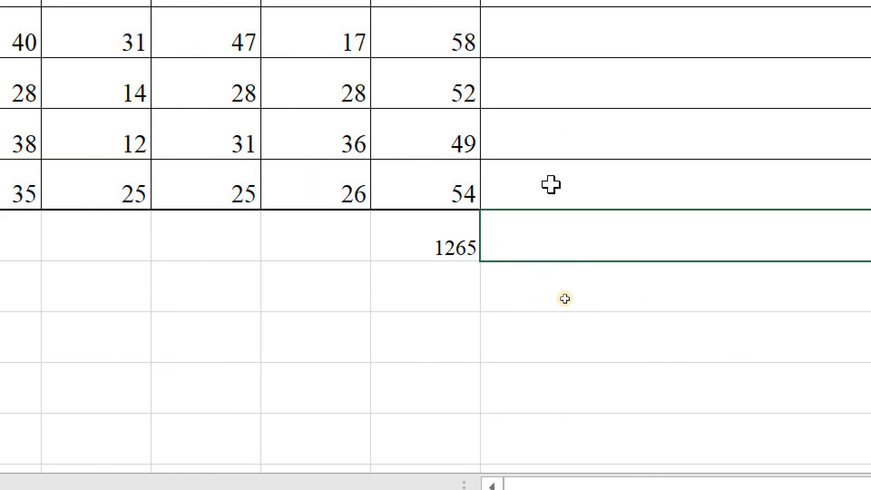
pyautogui.press('Up')
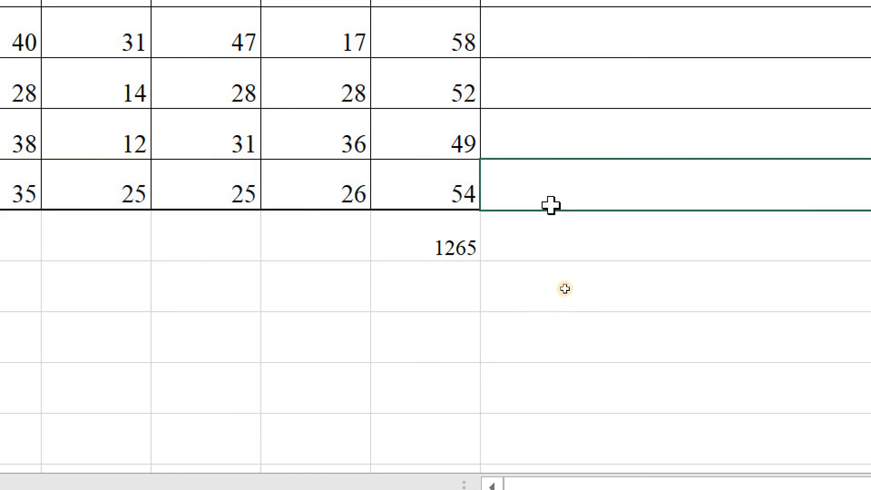
pyautogui.doubleClick(556, 168)
pyautogui.press('Return')
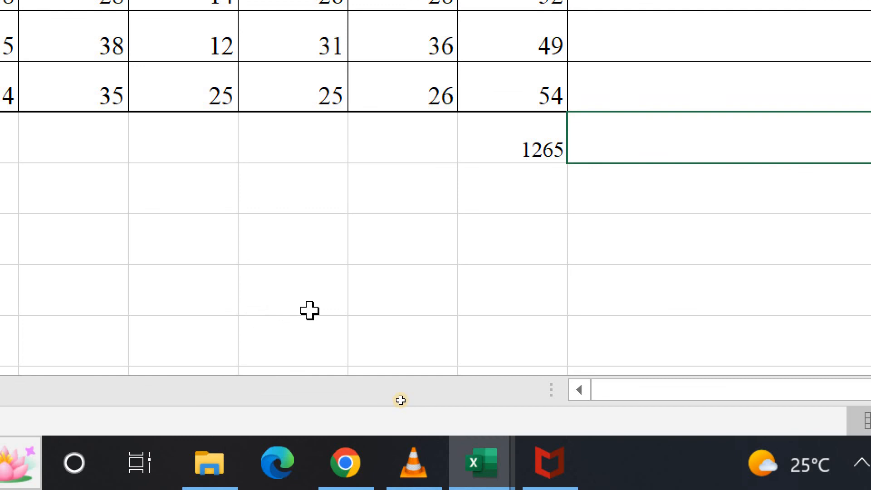
# - Undo the 216 row total in J27 and the 1265 total in I28, then select J18
pyautogui.scroll(5, 444, 311)
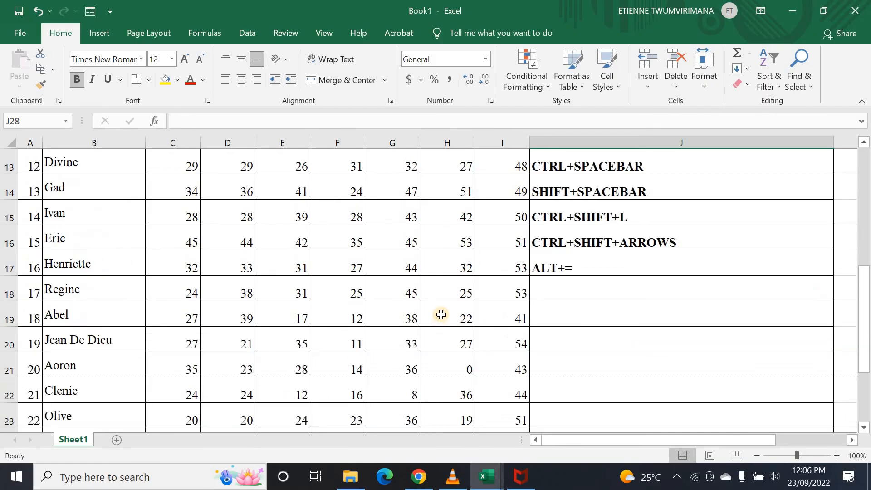
pyautogui.scroll(-5, 454, 310)
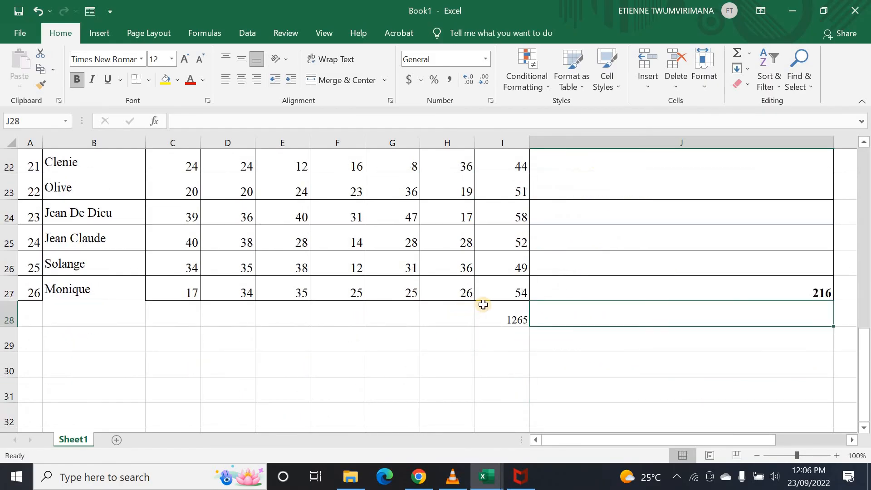
pyautogui.hotkey('ctrl', 'z')
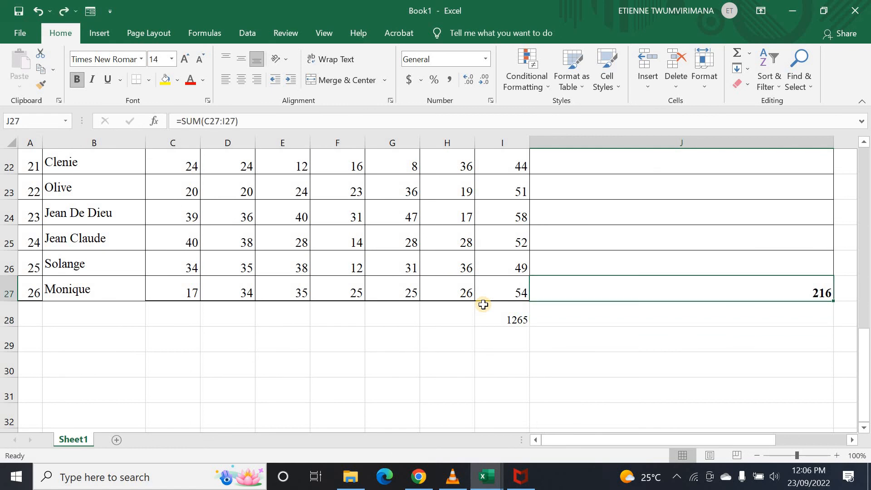
pyautogui.hotkey('ctrl', 'z')
pyautogui.click(483, 303)
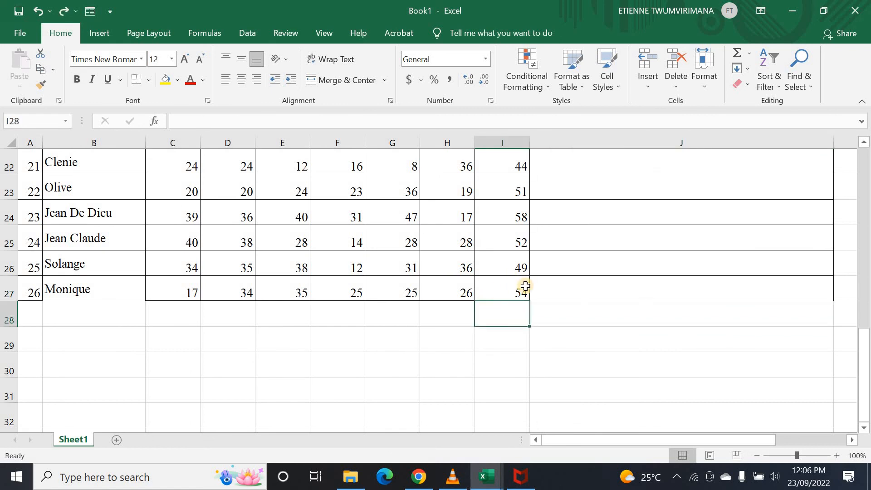
pyautogui.scroll(3, 590, 295)
pyautogui.click(566, 281)
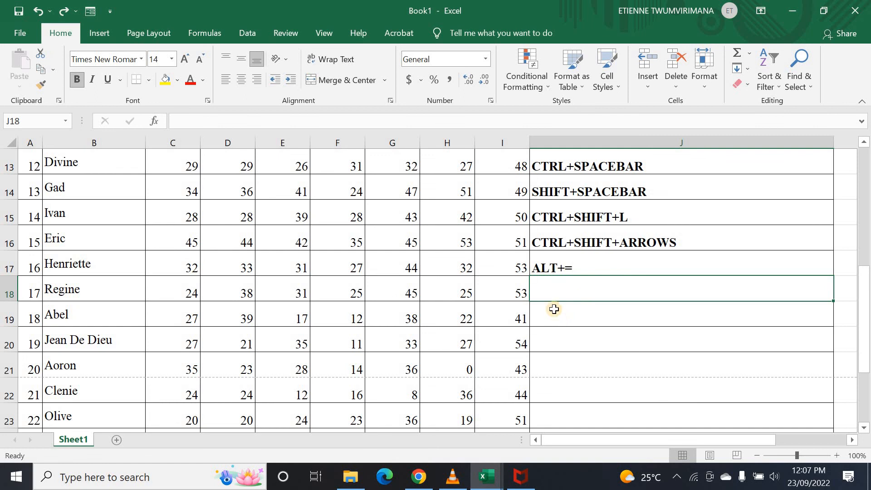
# - Enter ALT+F1 in J18, directly below ALT+= in the shortcuts list
pyautogui.scroll(4, 365, 305)
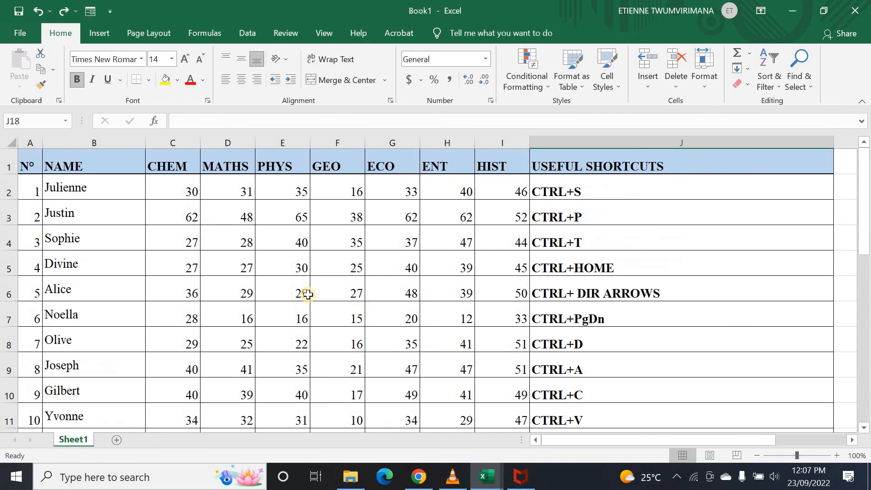
pyautogui.scroll(-3, 658, 324)
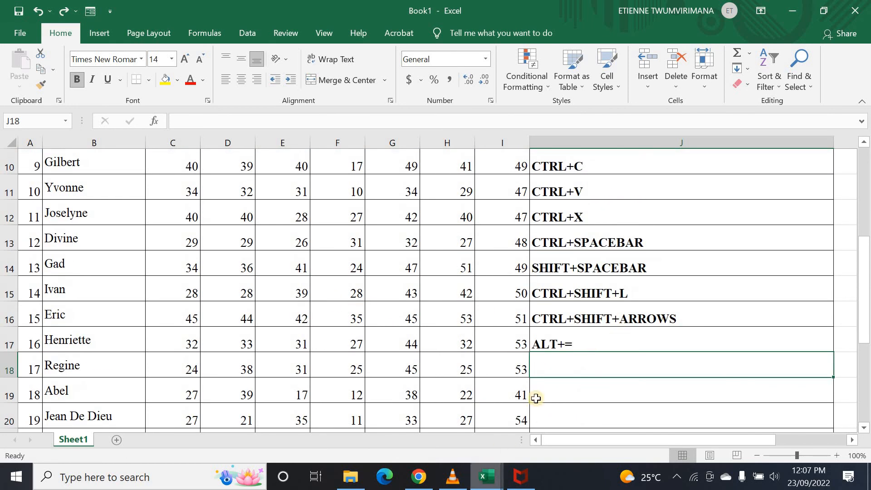
pyautogui.scroll(-1, 548, 371)
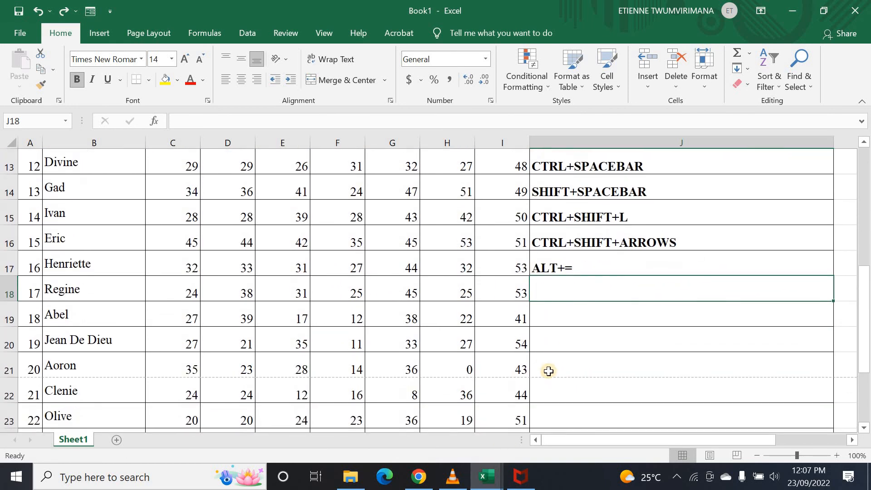
pyautogui.click(511, 339)
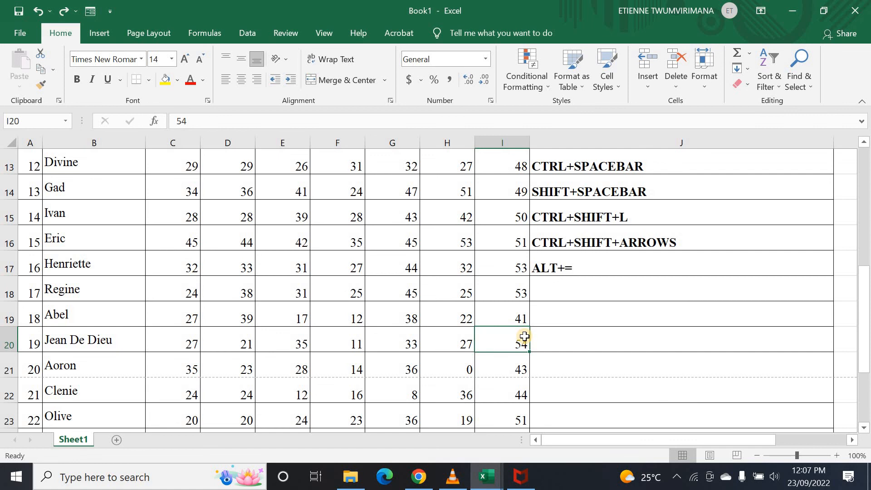
pyautogui.click(550, 294)
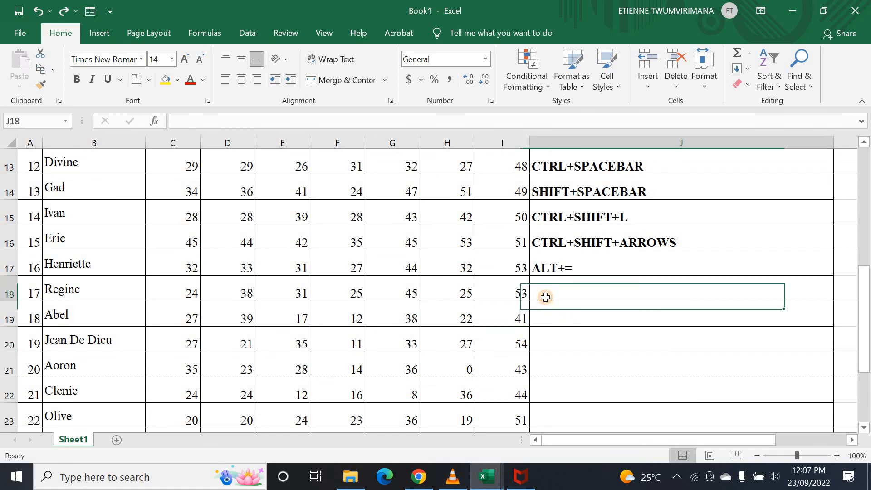
pyautogui.write('ALT+F1')
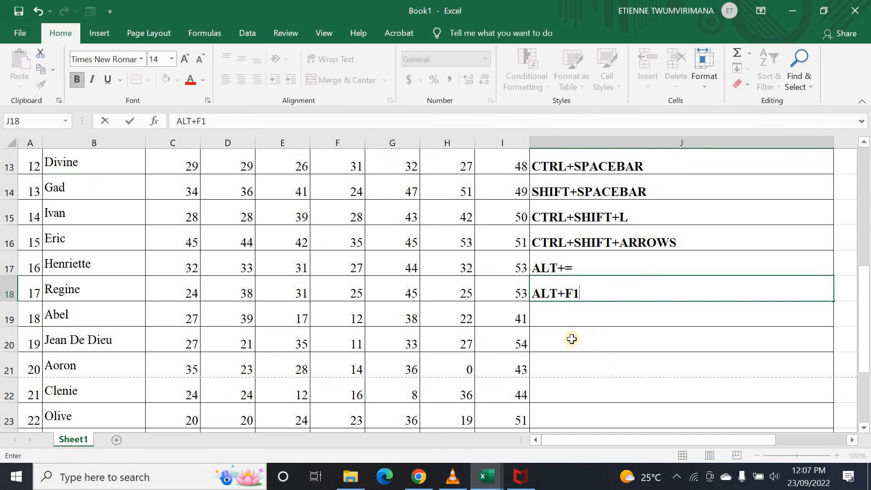
pyautogui.press('Return')
# - From a marks cell, insert a quick column chart of the marks with Alt+F1
pyautogui.click(511, 320)
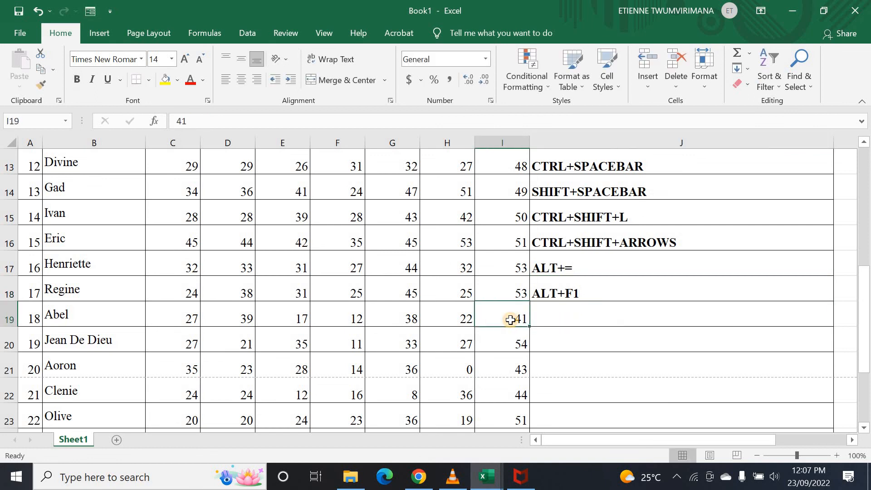
pyautogui.hotkey('alt', 'F1')
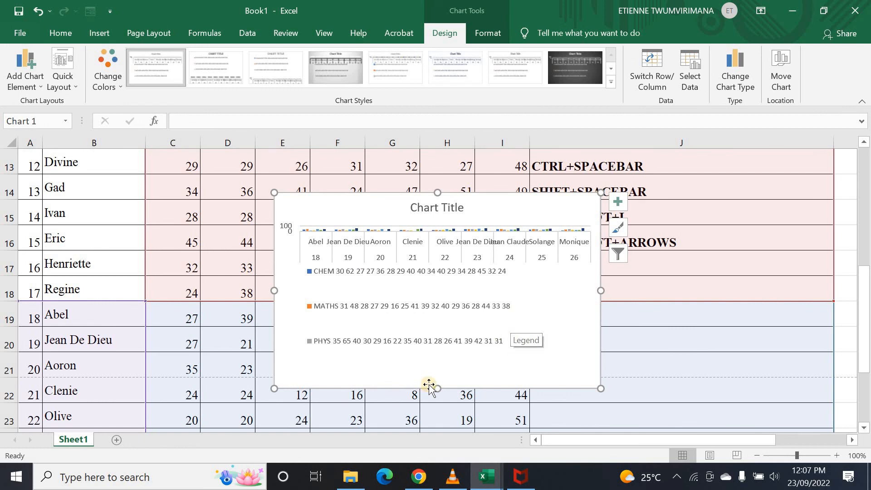
pyautogui.scroll(3, 478, 291)
pyautogui.scroll(-3, 479, 290)
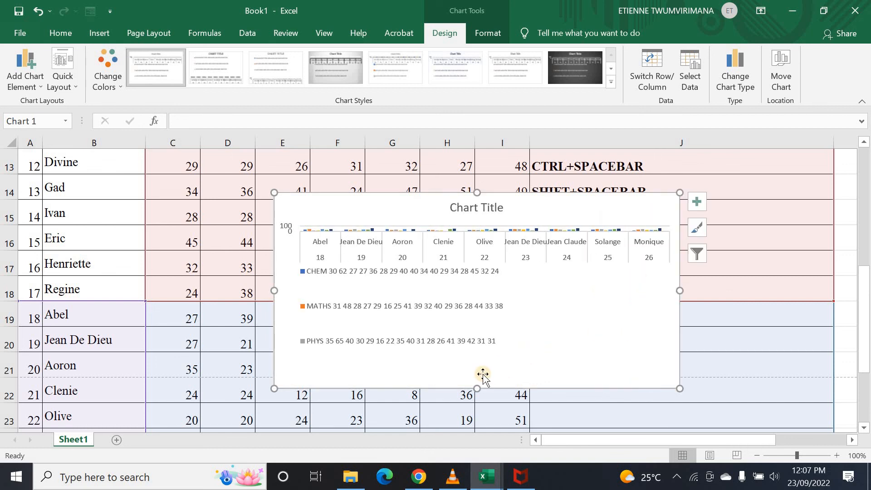
pyautogui.scroll(-1, 478, 407)
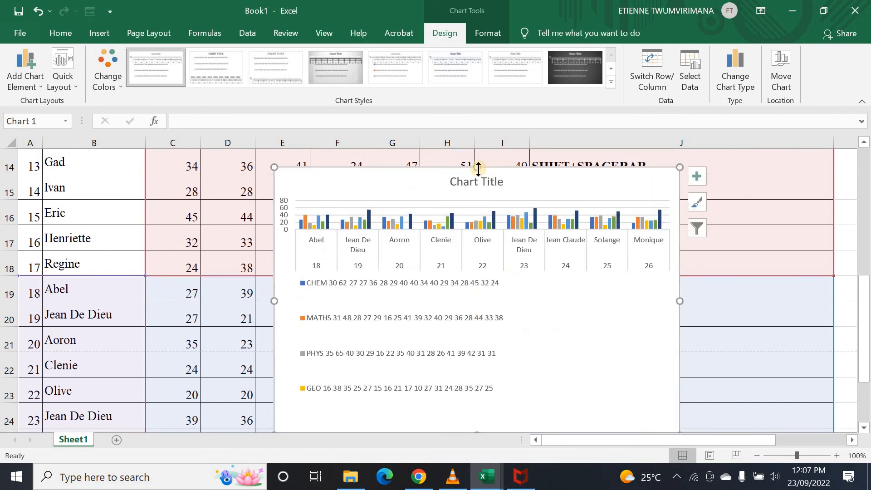
pyautogui.scroll(1, 486, 136)
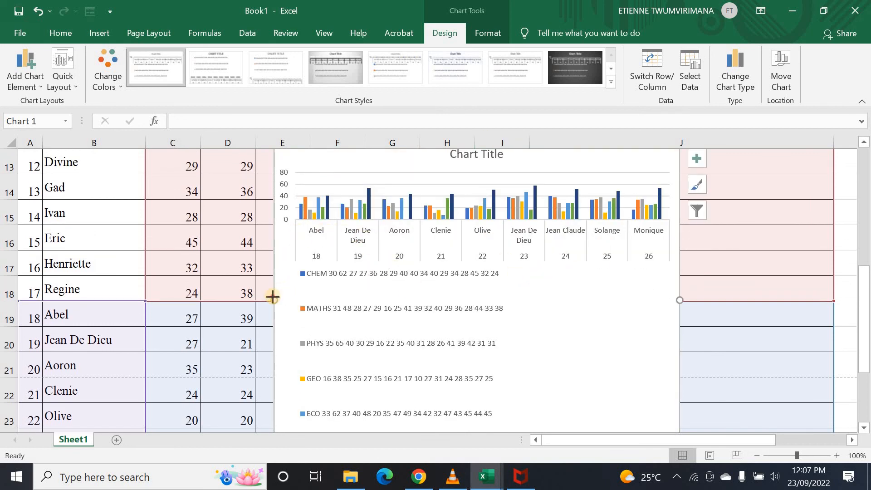
# - Widen the marks chart by dragging its left and right handles outward
pyautogui.moveTo(273, 298); pyautogui.dragTo(165, 311)
pyautogui.click(252, 305)
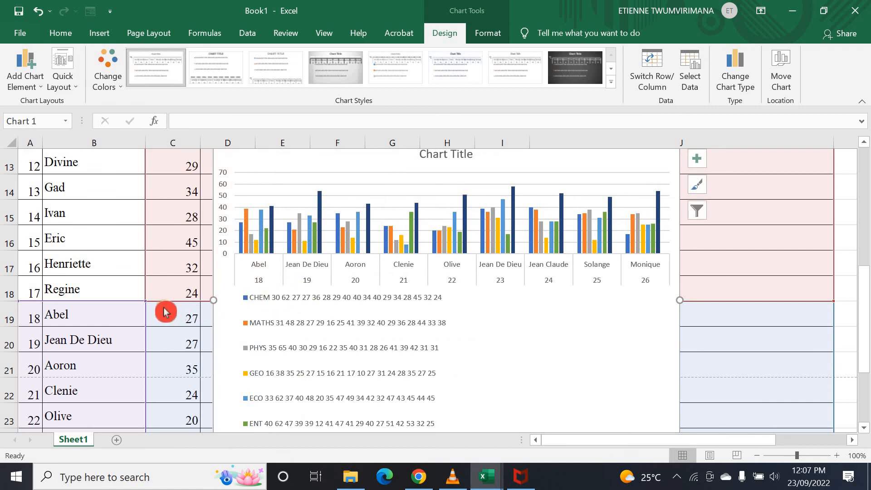
pyautogui.click(214, 306)
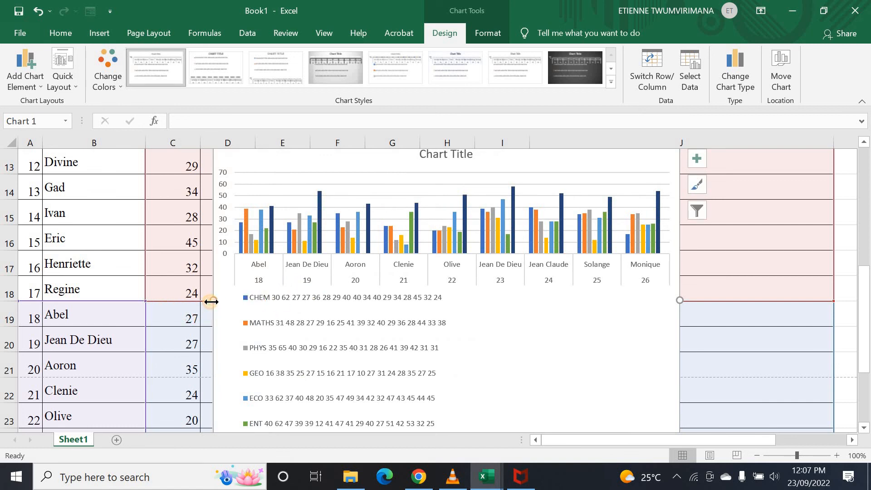
pyautogui.moveTo(211, 301); pyautogui.dragTo(97, 302)
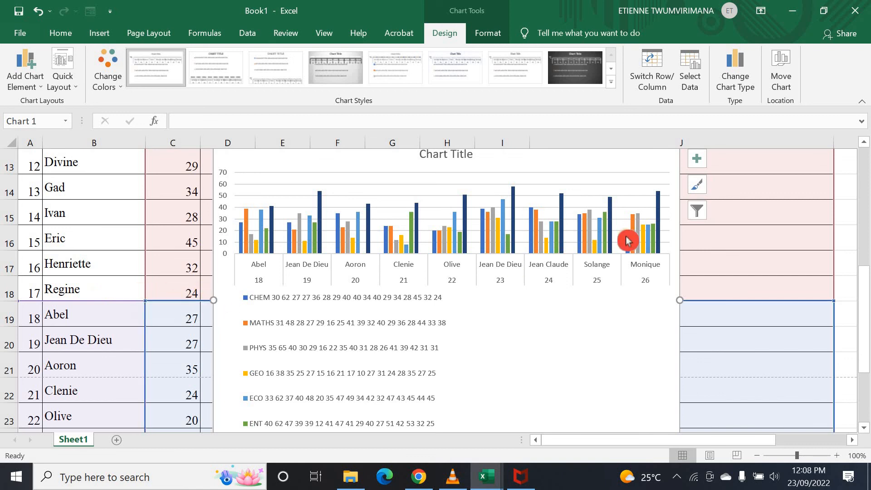
pyautogui.moveTo(682, 303); pyautogui.dragTo(711, 305)
pyautogui.click(509, 255)
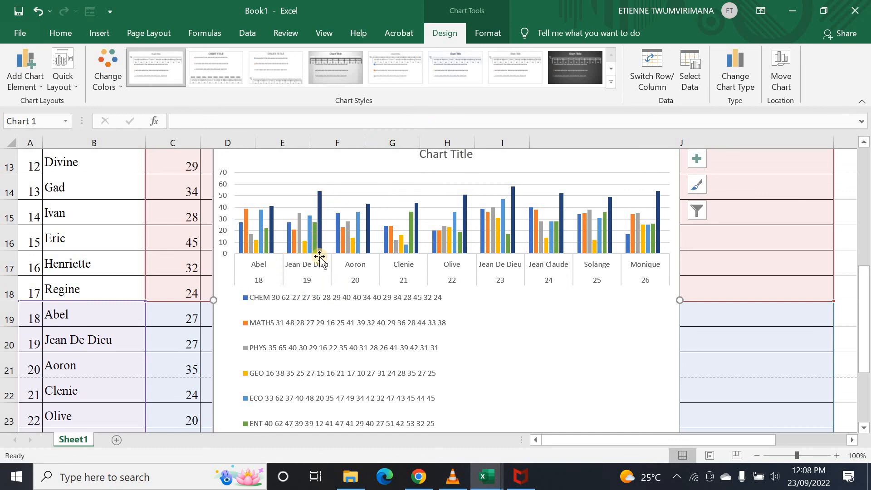
pyautogui.scroll(-4, 321, 259)
pyautogui.scroll(3, 288, 227)
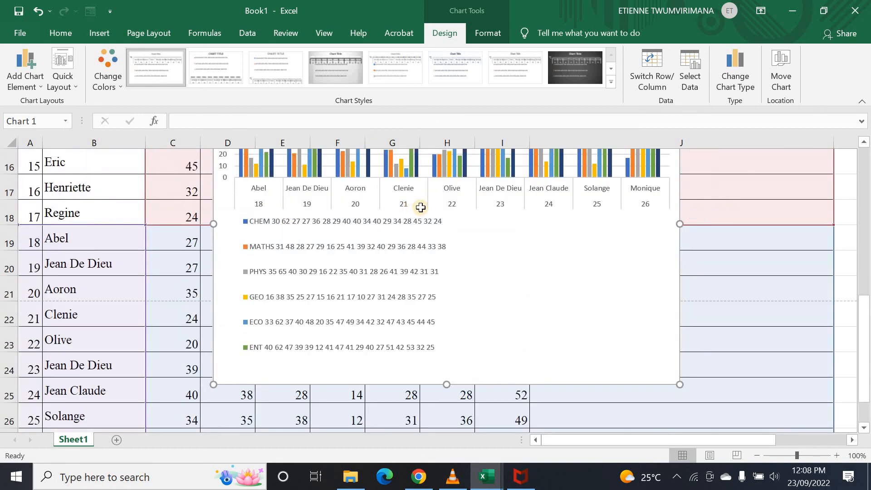
pyautogui.scroll(5, 421, 206)
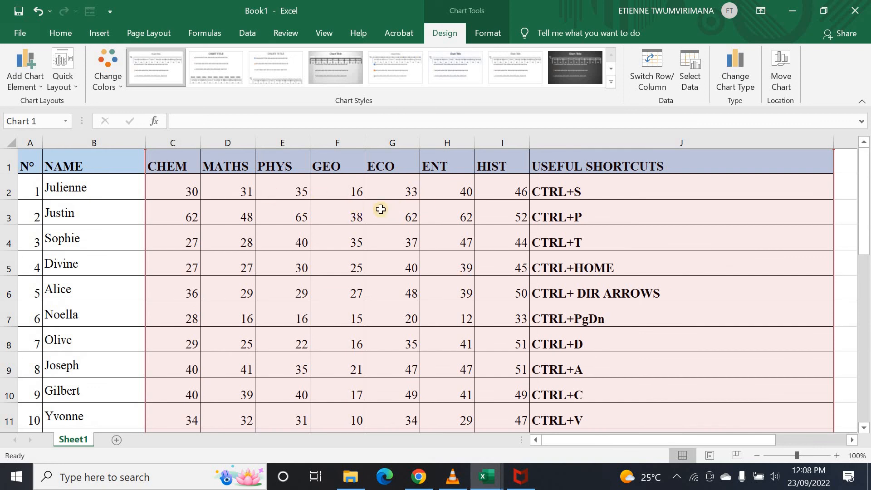
pyautogui.scroll(-4, 463, 246)
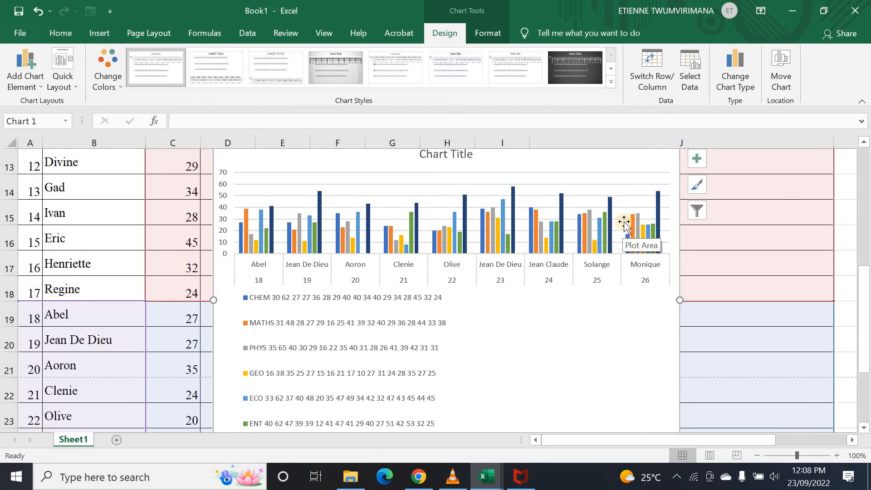
# - Undo the chart resizes with repeated Ctrl+Z, shrinking the chart back down
pyautogui.hotkey('ctrl', 'z')
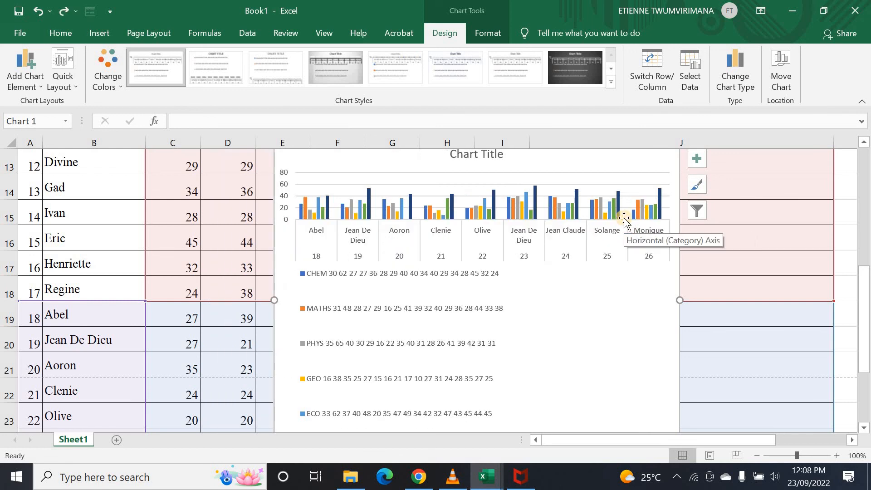
pyautogui.hotkey('ctrl', 'z')
pyautogui.hotkey('ctrl', 'z')
pyautogui.click(627, 222)
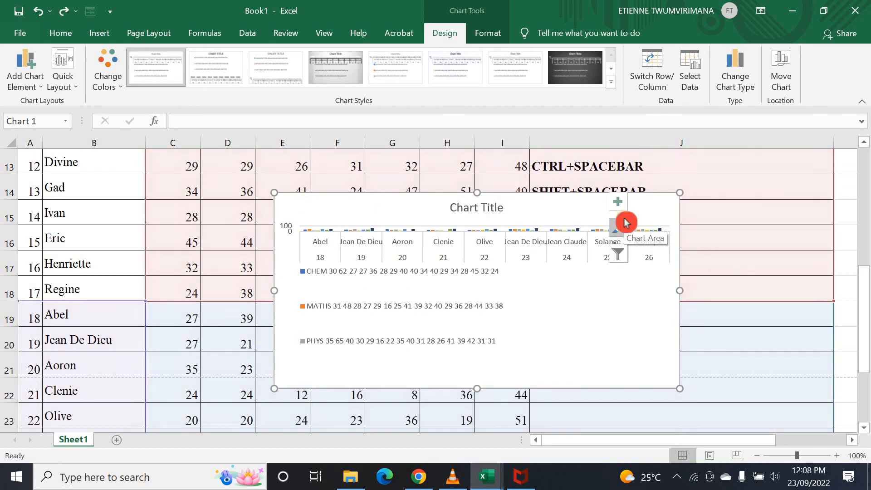
pyautogui.hotkey('ctrl', 'z')
pyautogui.hotkey('ctrl', 'z')
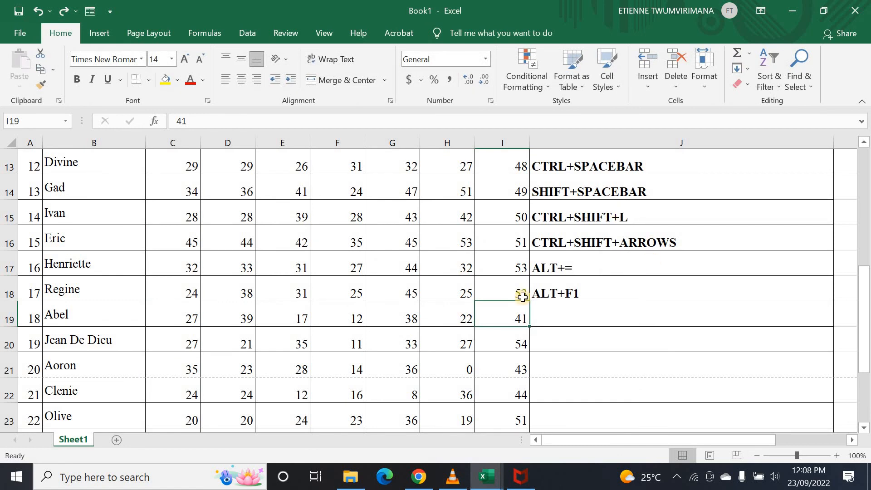
# - Enter CTRL+E in J19, directly below ALT+F1 in the USEFUL SHORTCUTS list
pyautogui.click(572, 314)
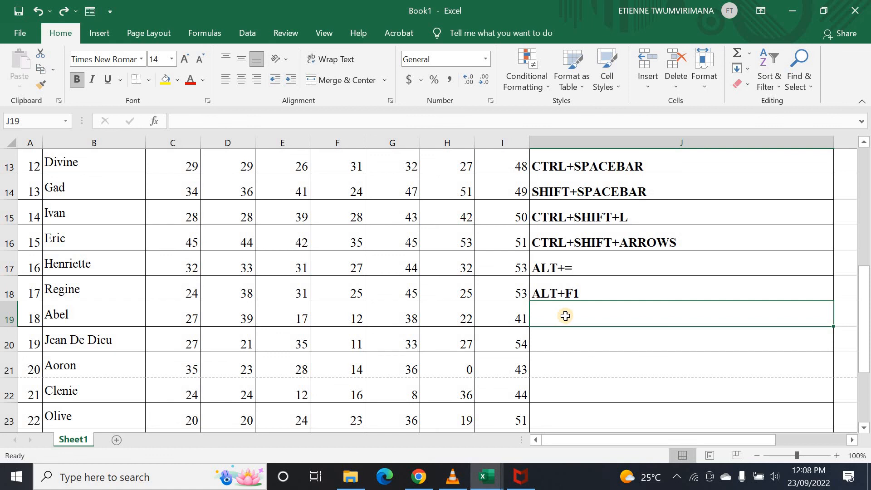
pyautogui.write('CTRL+E')
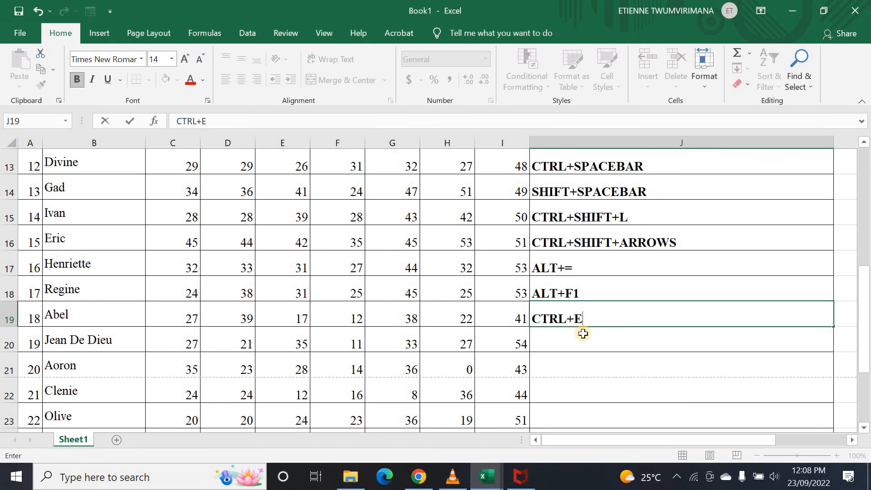
pyautogui.click(582, 333)
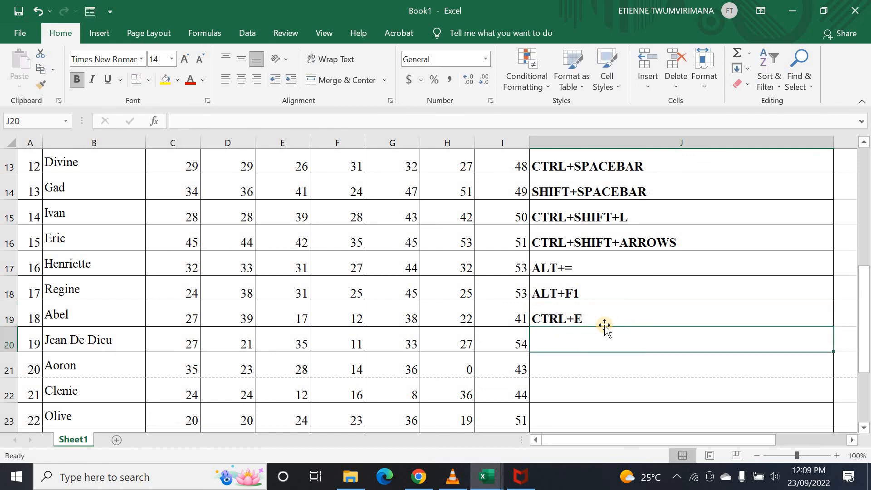
pyautogui.moveTo(620, 440); pyautogui.dragTo(709, 407)
pyautogui.click(695, 344)
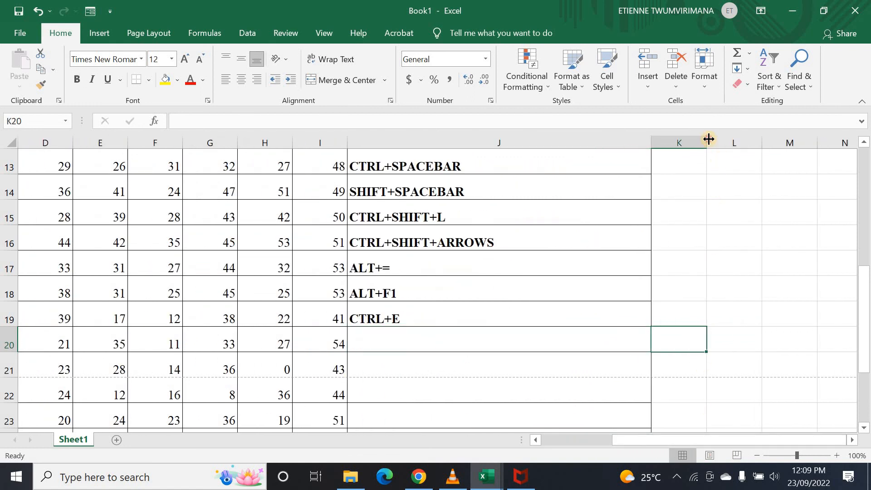
# - Copy the USEFUL SHORTCUTS heading's blue fill from J1 onto K1 with Format Painter
pyautogui.moveTo(709, 139); pyautogui.dragTo(792, 140)
pyautogui.scroll(2, 687, 221)
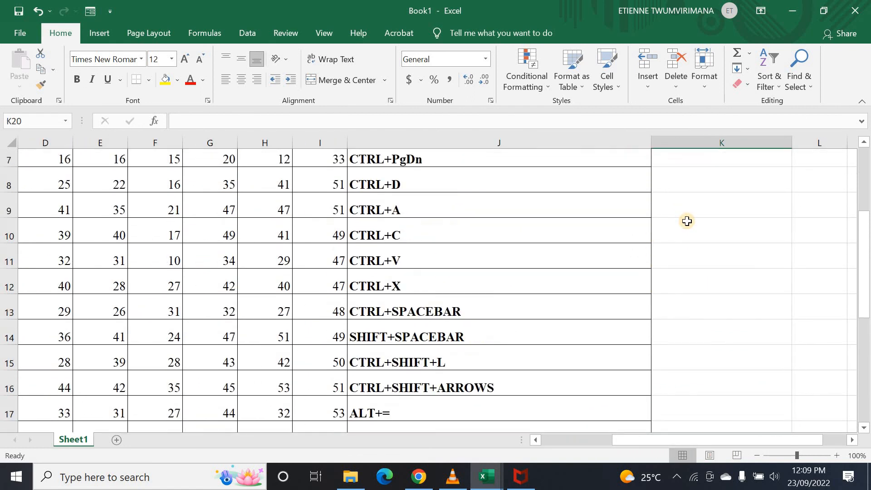
pyautogui.scroll(1, 694, 233)
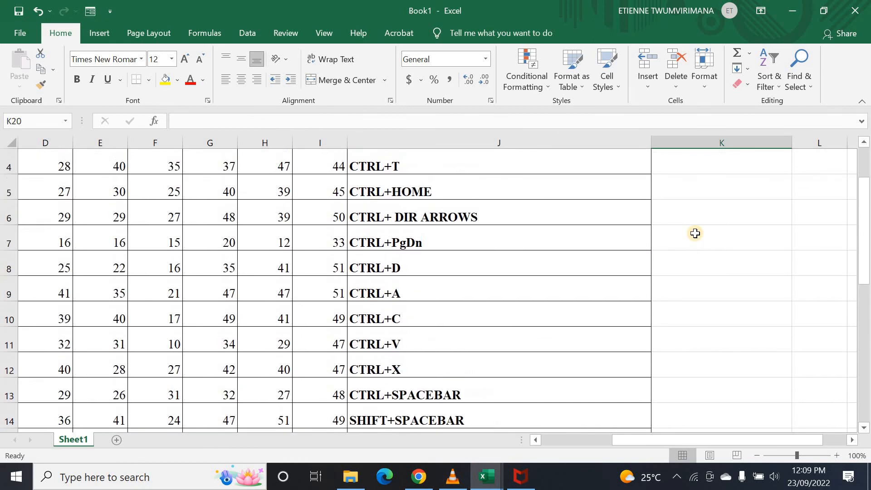
pyautogui.scroll(-3, 690, 227)
pyautogui.scroll(4, 681, 216)
pyautogui.click(679, 194)
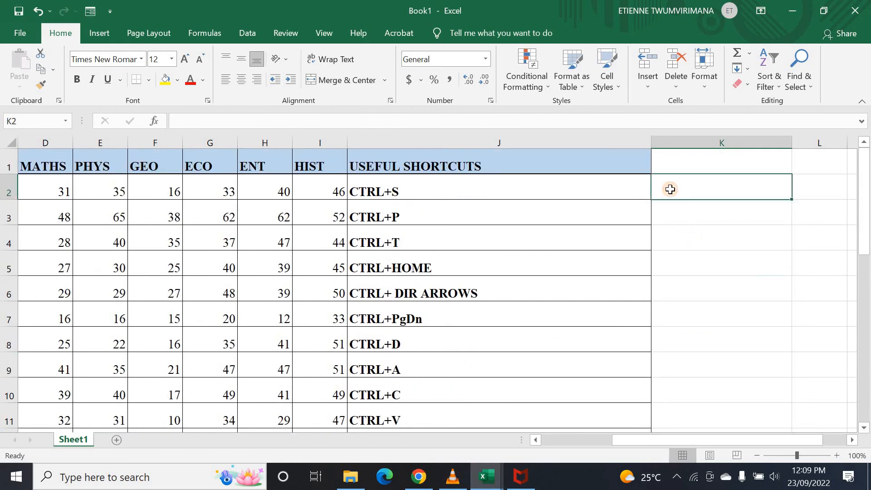
pyautogui.click(615, 290)
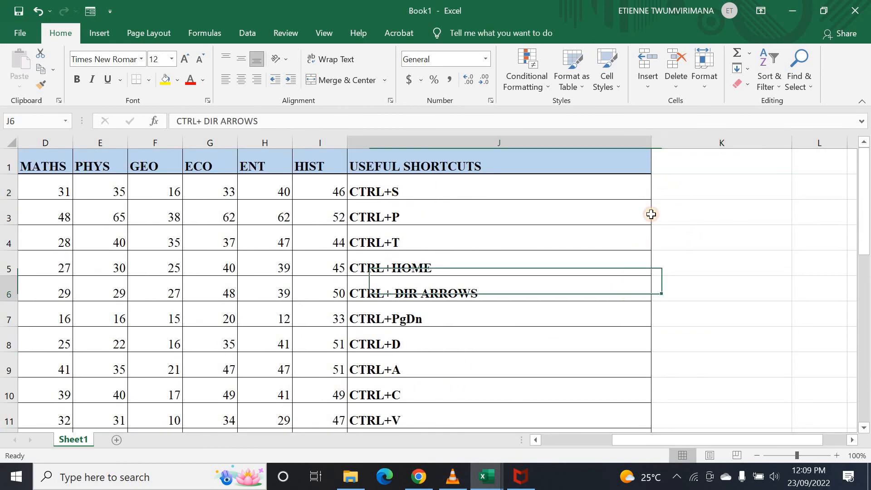
pyautogui.click(558, 169)
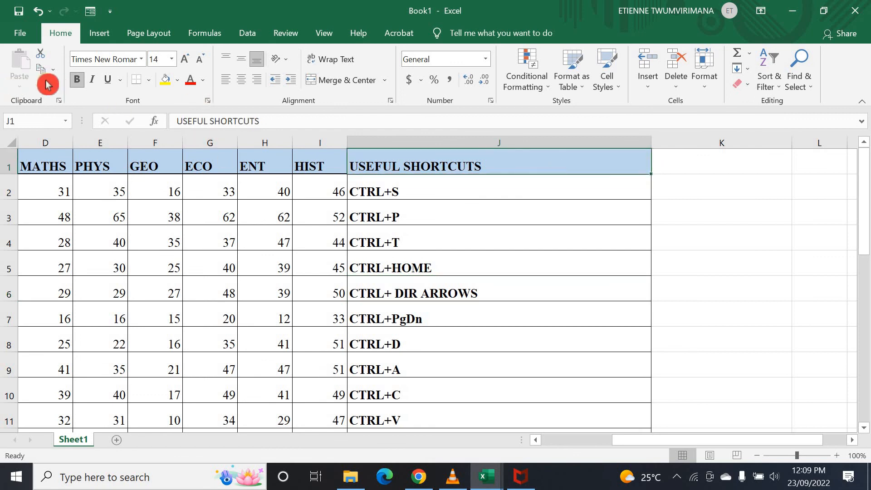
pyautogui.click(681, 164)
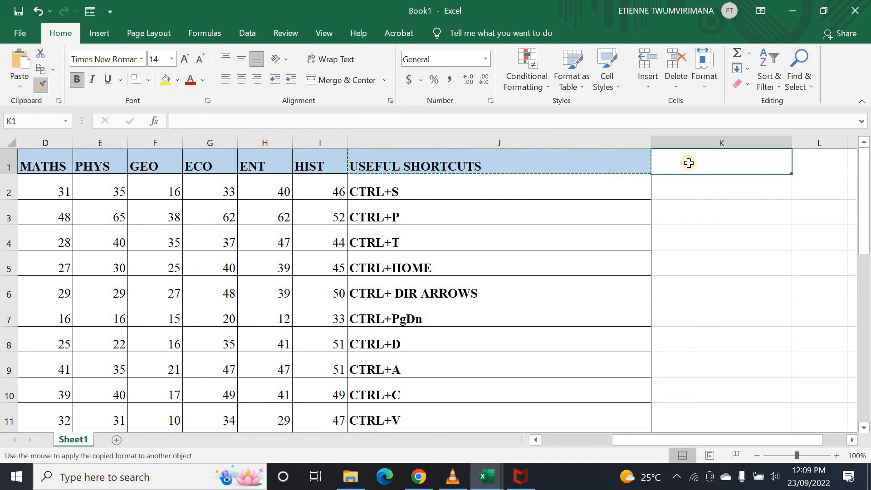
# - Copy J3's bordered cell format onto K2 through K25 with Format Painter
pyautogui.click(686, 229)
pyautogui.click(681, 190)
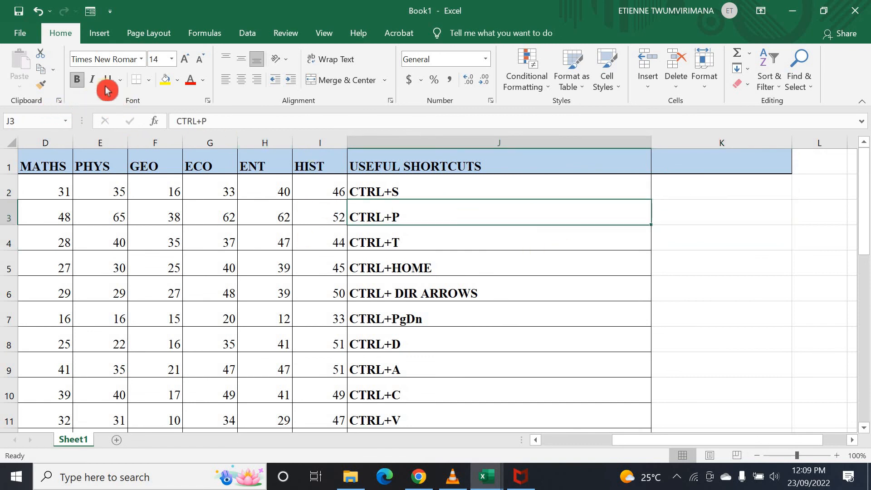
pyautogui.click(41, 85)
pyautogui.moveTo(695, 188)
pyautogui.mouseDown()
pyautogui.moveTo(701, 454)
pyautogui.moveTo(717, 366)
pyautogui.moveTo(707, 298)
pyautogui.mouseUp()
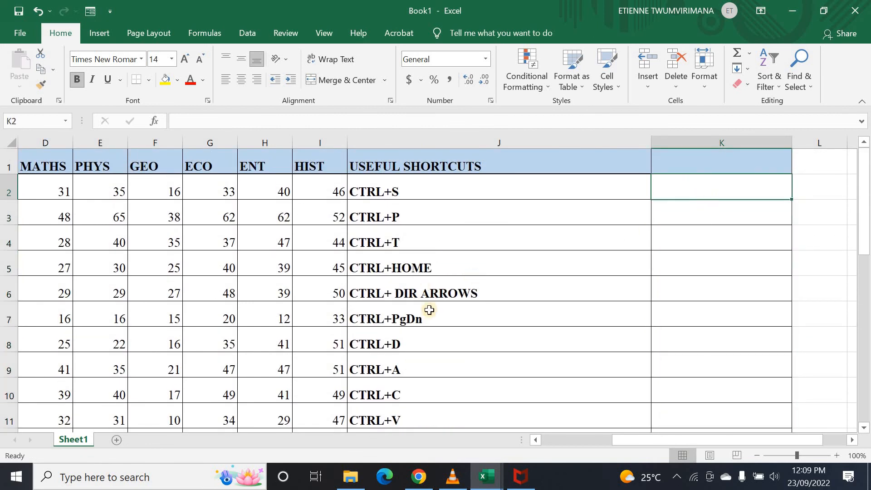
pyautogui.moveTo(628, 447); pyautogui.dragTo(509, 447)
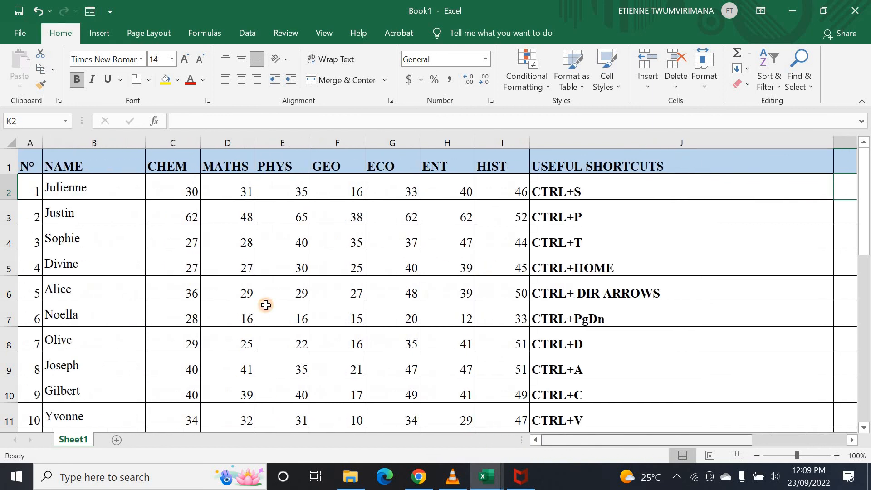
# - Type the first student's e-mail address into K2
pyautogui.moveTo(608, 447); pyautogui.dragTo(706, 450)
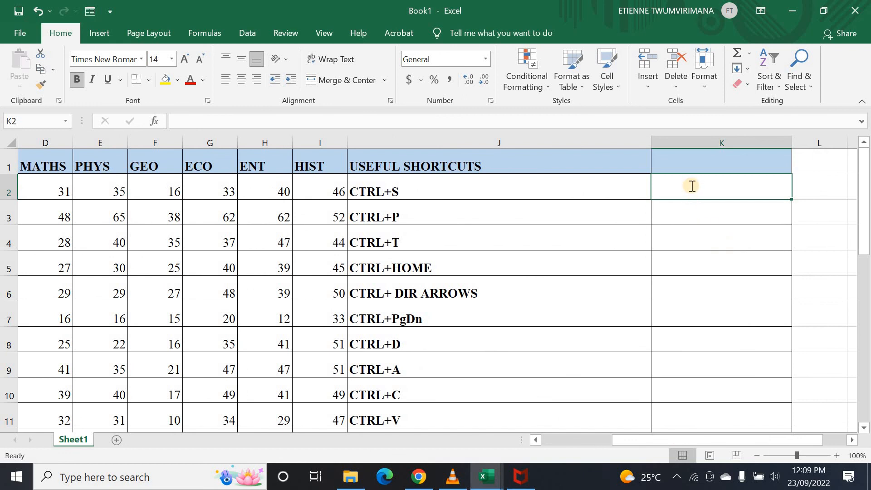
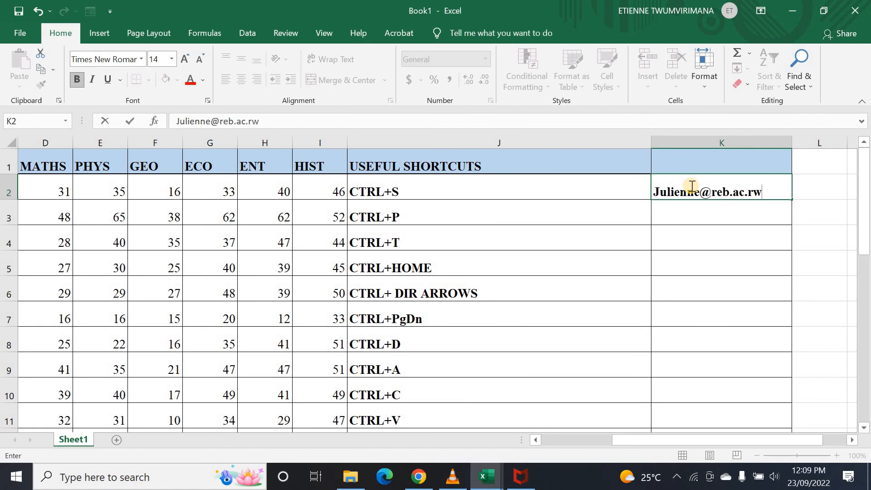
pyautogui.click(710, 206)
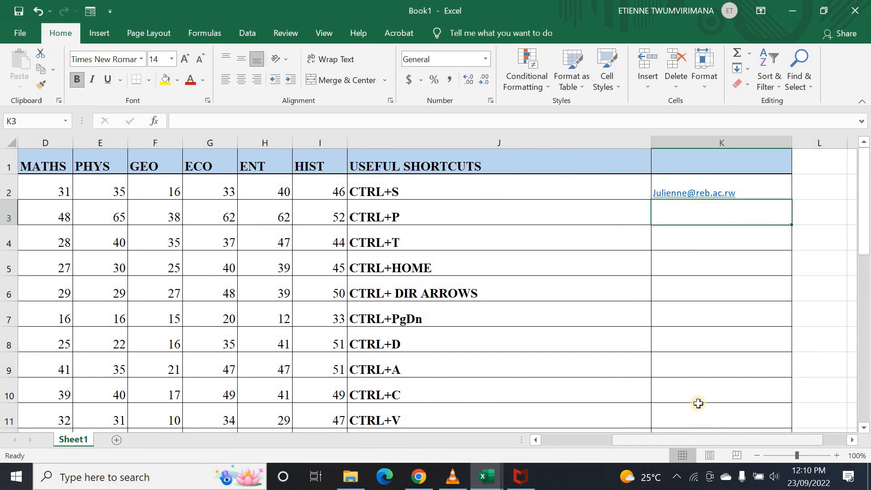
# - Flash Fill matching e-mail addresses down column K with Ctrl+E
pyautogui.moveTo(671, 440); pyautogui.dragTo(521, 422)
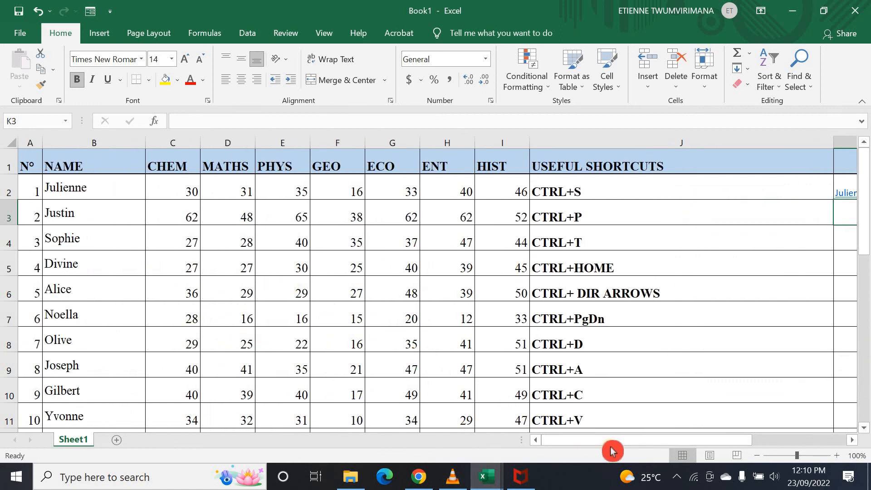
pyautogui.moveTo(614, 441); pyautogui.dragTo(667, 442)
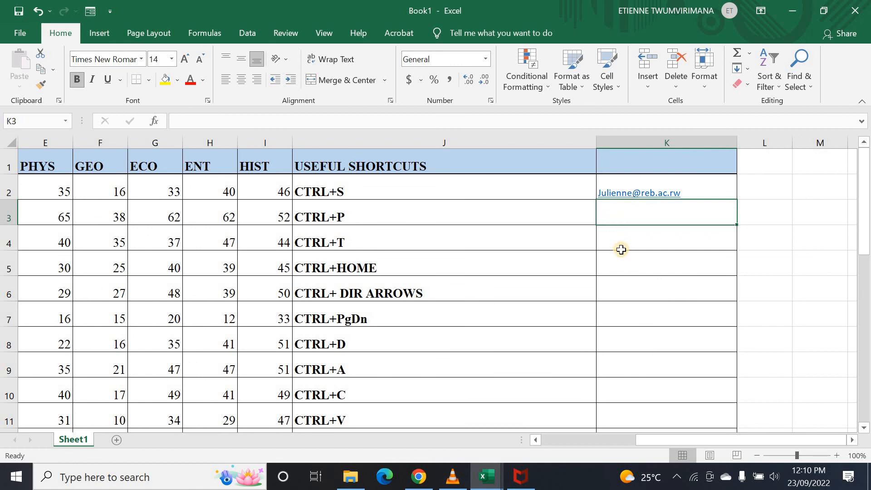
pyautogui.hotkey('ctrl', 'e')
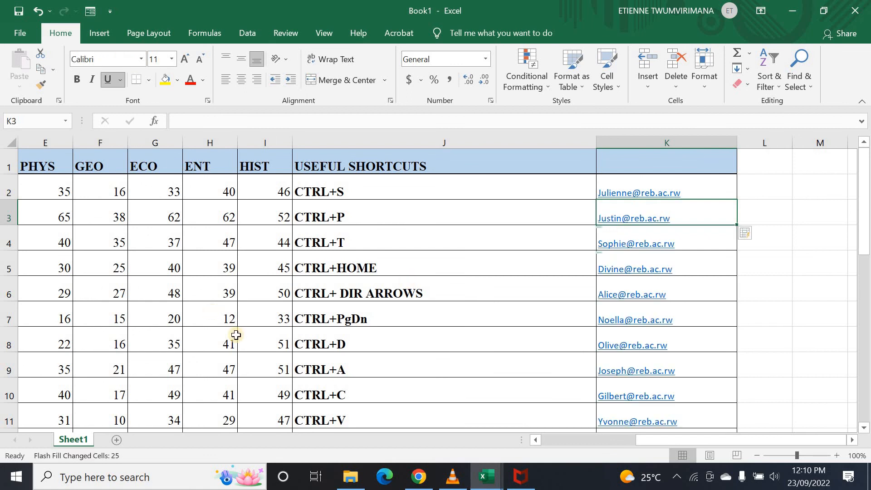
# - Undo the Flash Fill and insert 01 after the name in K2's e-mail address
pyautogui.moveTo(676, 443); pyautogui.dragTo(531, 438)
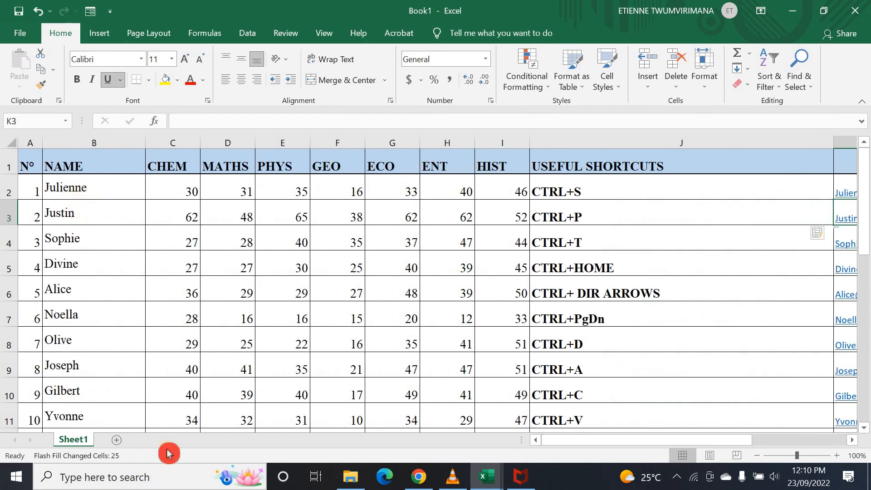
pyautogui.moveTo(561, 441); pyautogui.dragTo(674, 440)
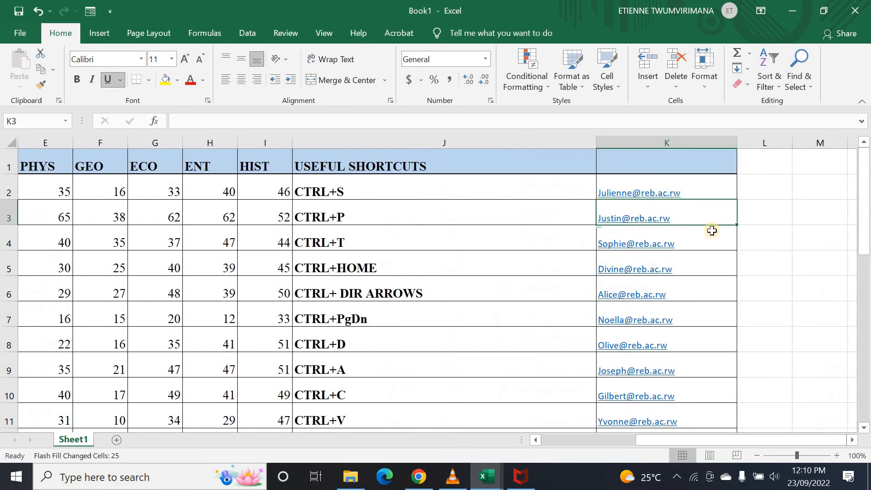
pyautogui.hotkey('ctrl', 'z')
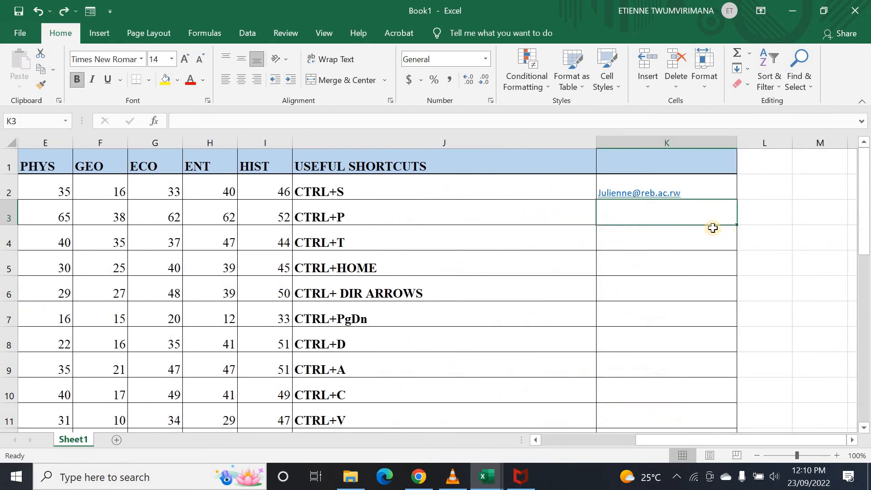
pyautogui.doubleClick(632, 185)
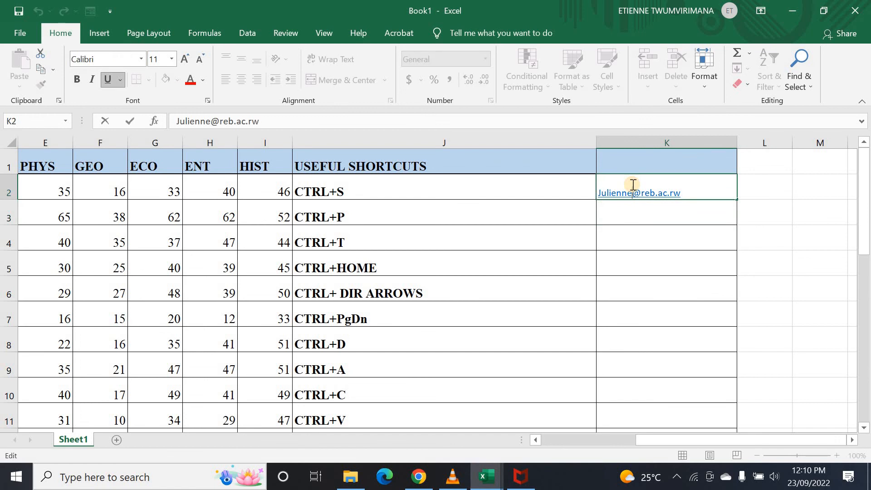
pyautogui.write('01')
pyautogui.press('Return')
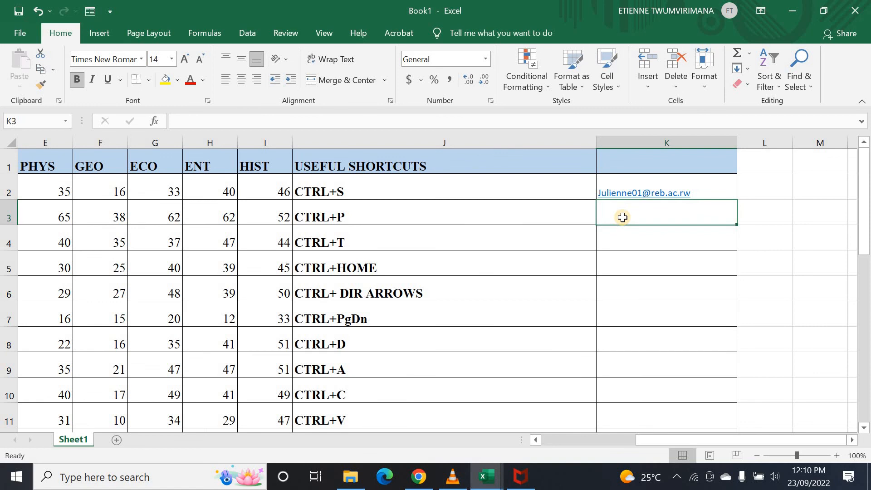
# - Flash Fill numbered e-mail addresses down column K, then undo that fill
pyautogui.hotkey('ctrl', 'e')
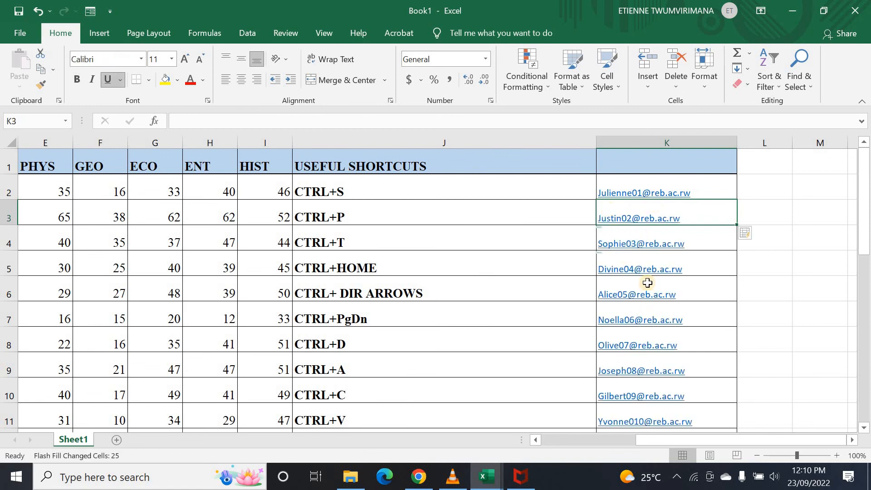
pyautogui.scroll(-7, 690, 391)
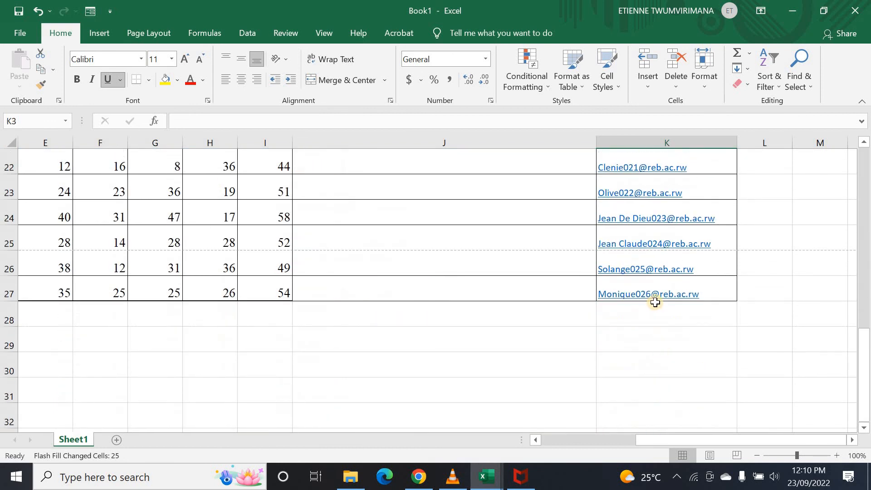
pyautogui.scroll(7, 666, 297)
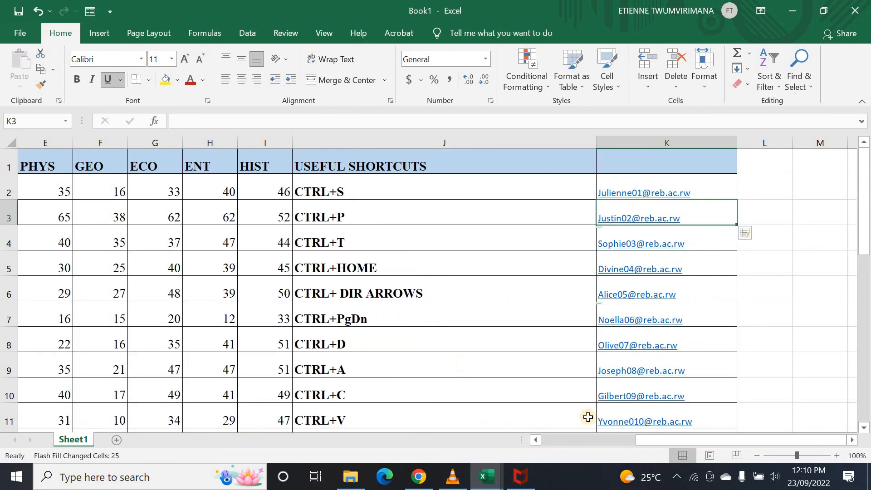
pyautogui.moveTo(646, 452); pyautogui.dragTo(560, 453)
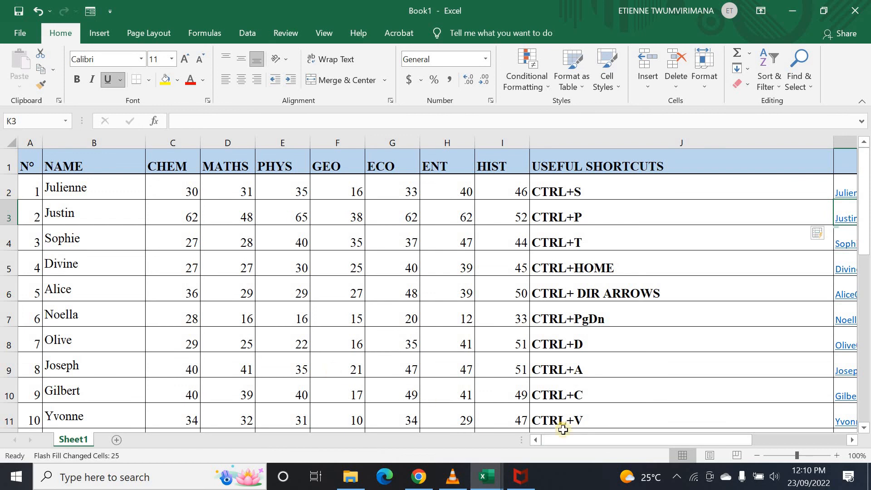
pyautogui.moveTo(613, 443); pyautogui.dragTo(778, 405)
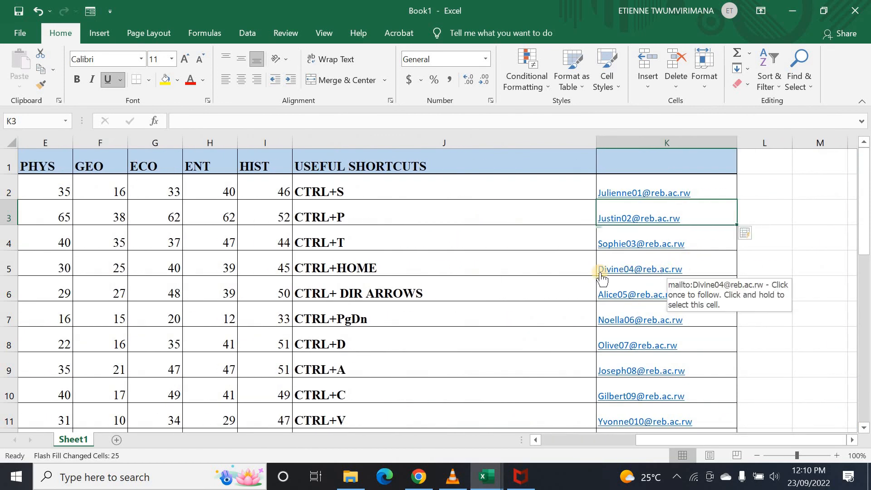
pyautogui.hotkey('ctrl', 'z')
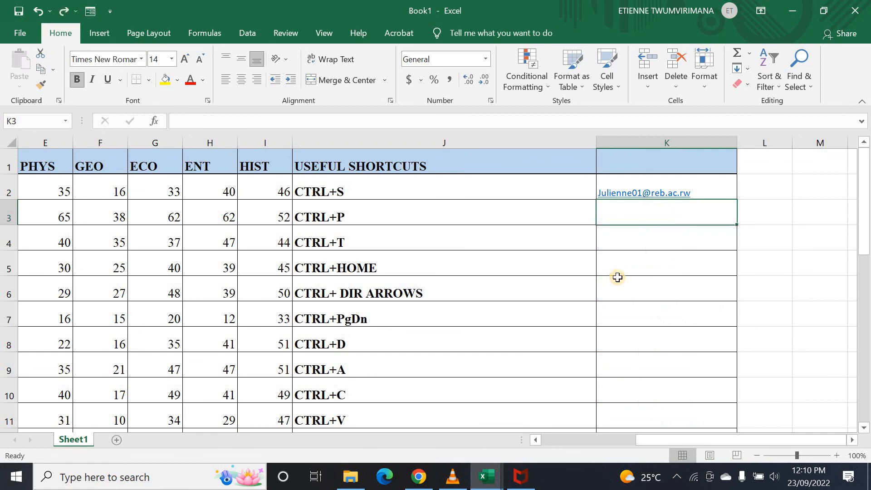
# - Undo K2's 01 edit and original address until it is empty, then select J20
pyautogui.press('Up')
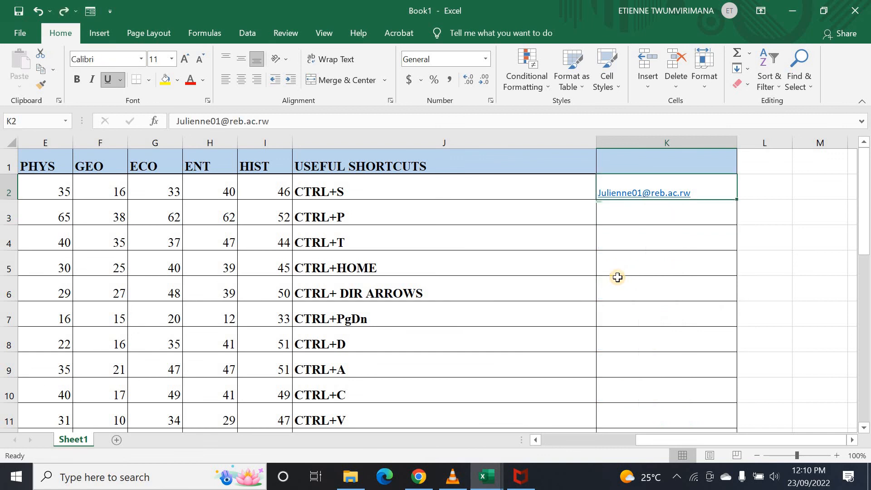
pyautogui.hotkey('ctrl', 'z')
pyautogui.hotkey('ctrl', 'z')
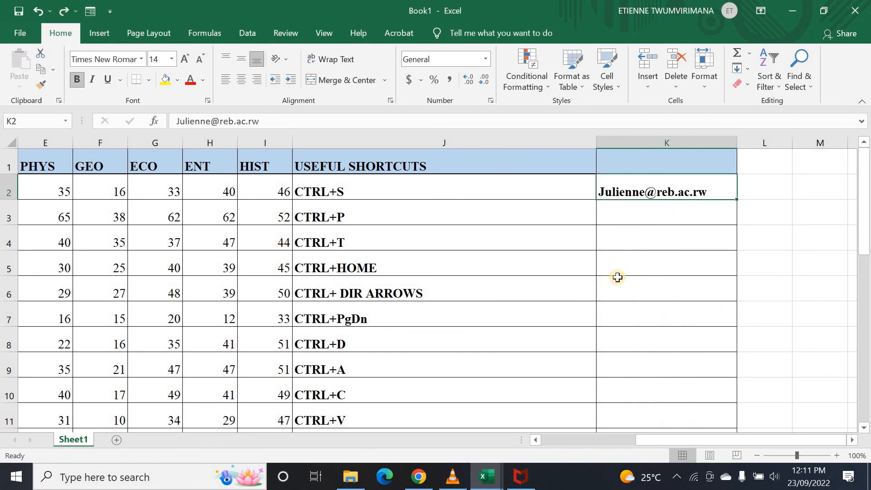
pyautogui.hotkey('ctrl', 'z')
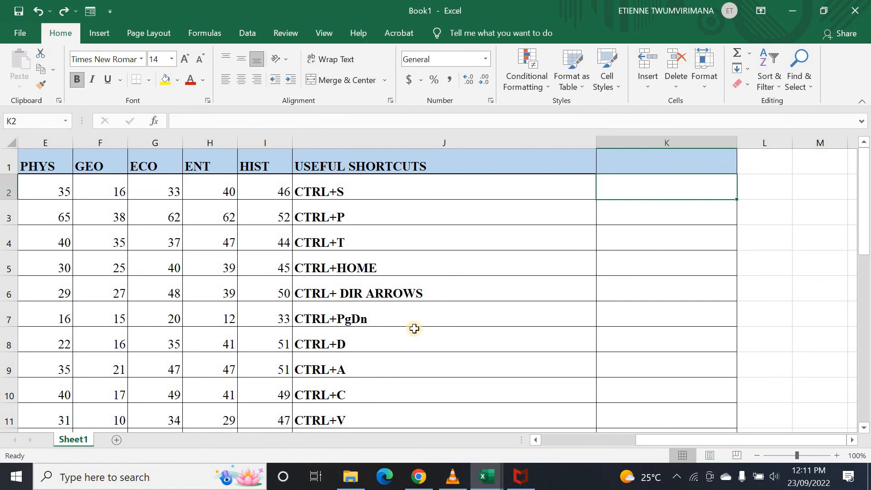
pyautogui.scroll(-4, 414, 331)
pyautogui.click(346, 337)
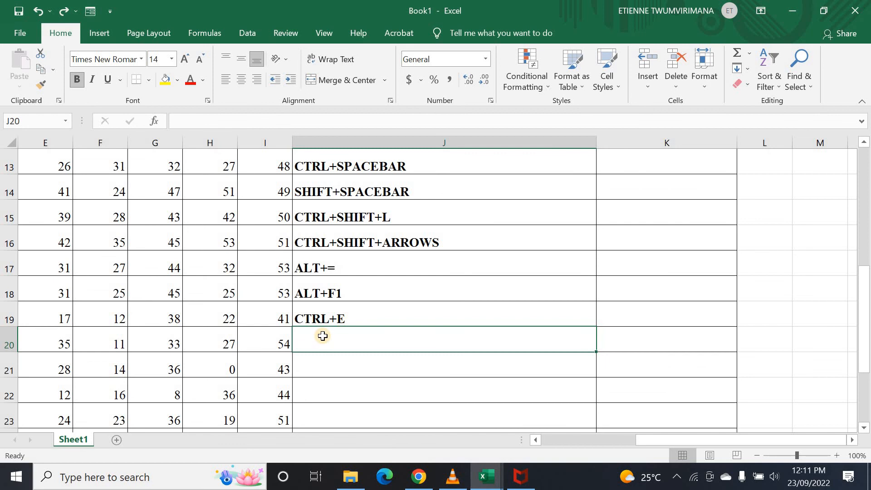
pyautogui.moveTo(685, 446); pyautogui.dragTo(561, 445)
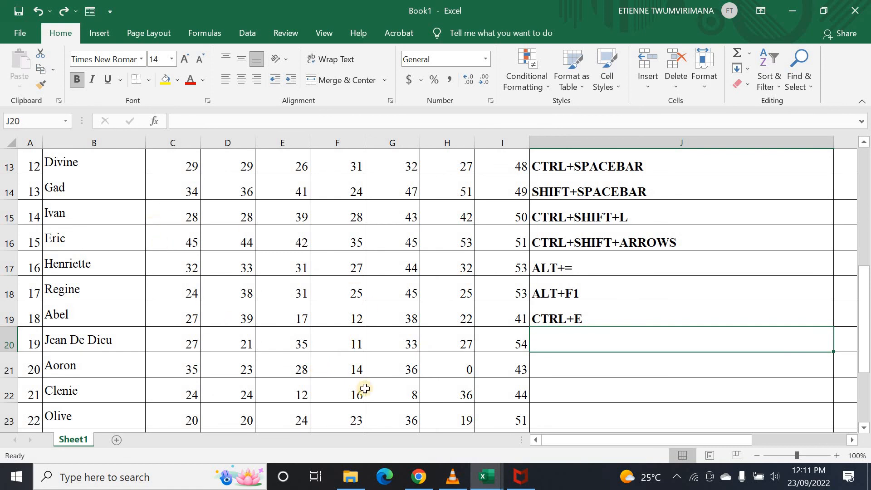
pyautogui.moveTo(609, 439)
pyautogui.mouseDown()
pyautogui.moveTo(652, 441)
pyautogui.moveTo(552, 461)
pyautogui.moveTo(534, 445)
pyautogui.mouseUp()
pyautogui.scroll(4, 499, 402)
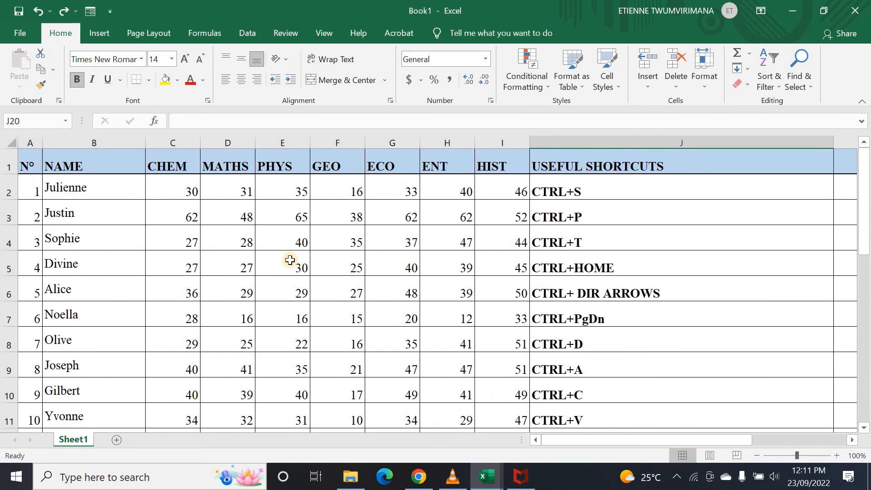
# - Insert a blank column C before the CHEM column
pyautogui.click(183, 143)
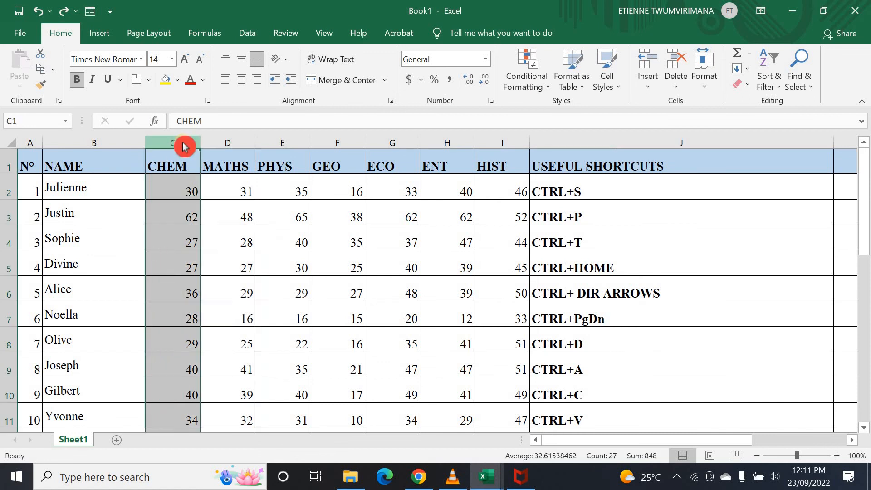
pyautogui.rightClick(182, 142)
pyautogui.click(233, 238)
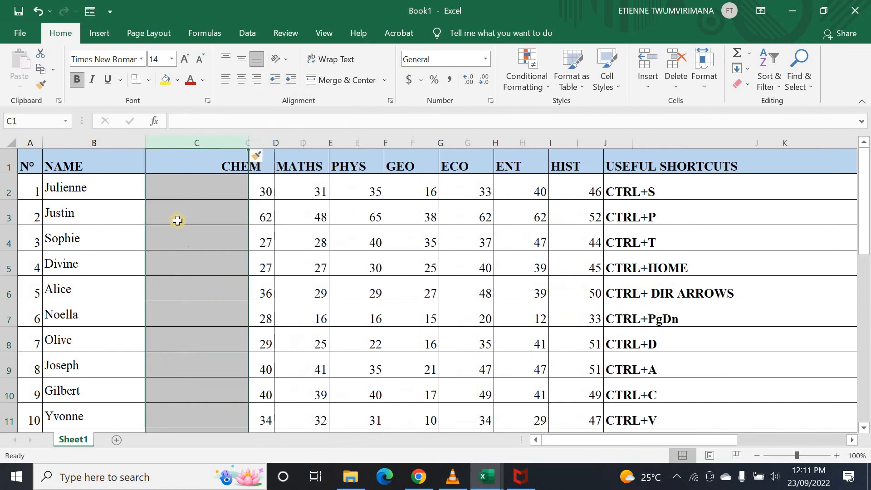
# - Type the first two students' surnames into C2 and C3
pyautogui.click(175, 187)
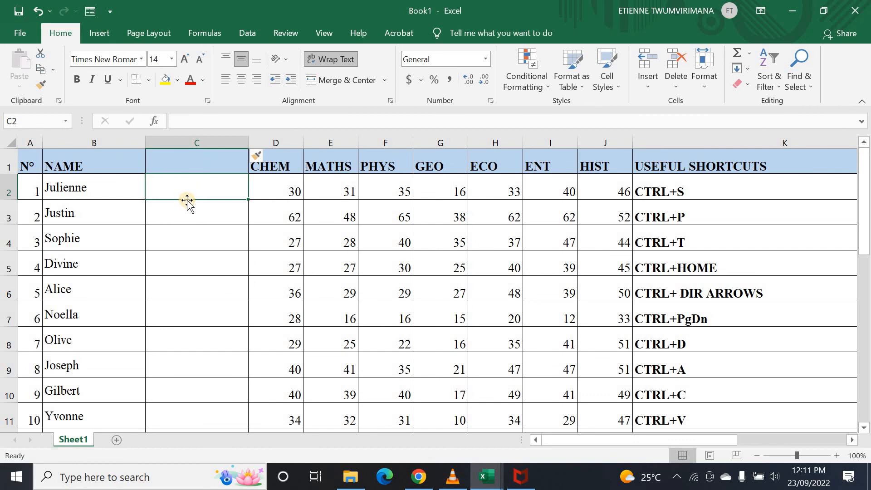
pyautogui.write('p')
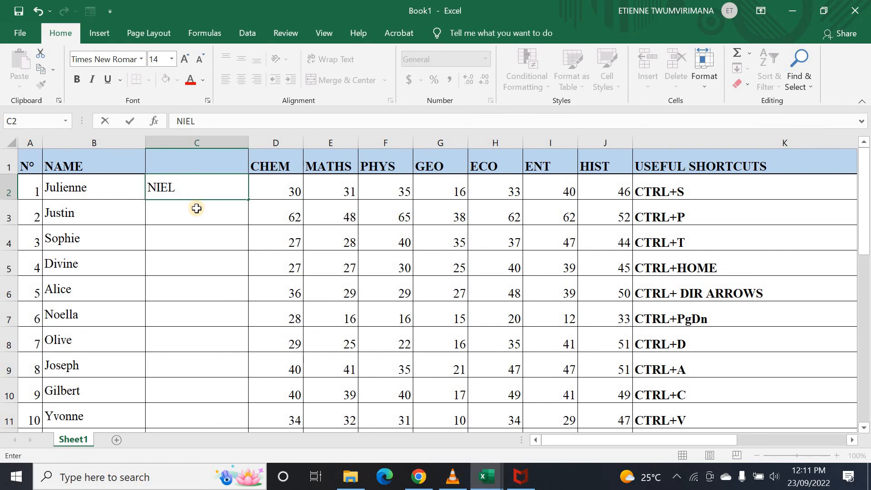
pyautogui.click(198, 208)
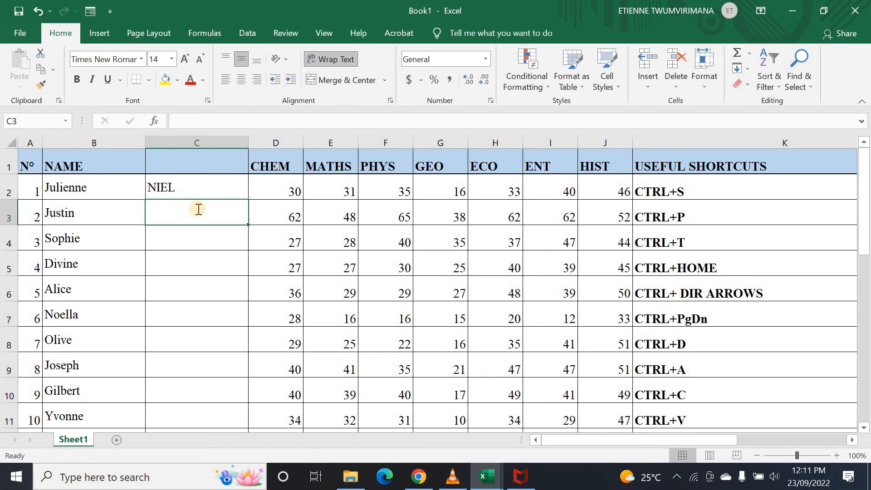
pyautogui.write('ALLEN')
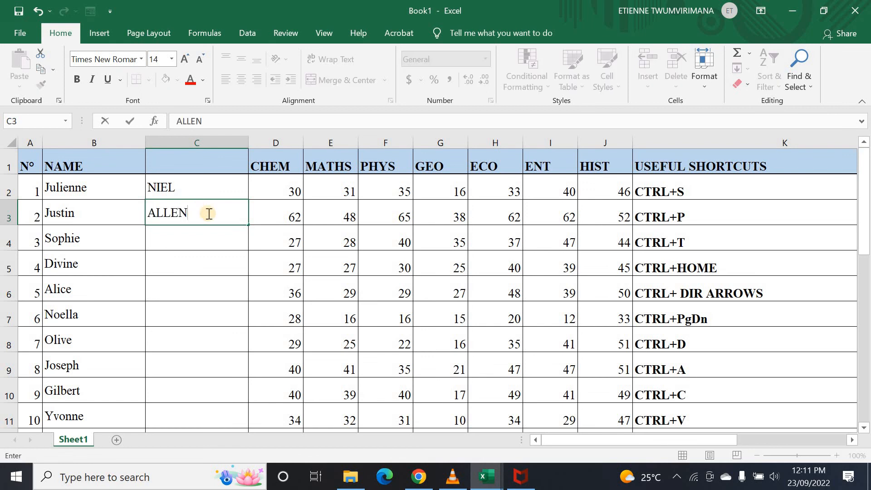
pyautogui.click(340, 296)
pyautogui.moveTo(712, 440); pyautogui.dragTo(828, 439)
pyautogui.click(671, 190)
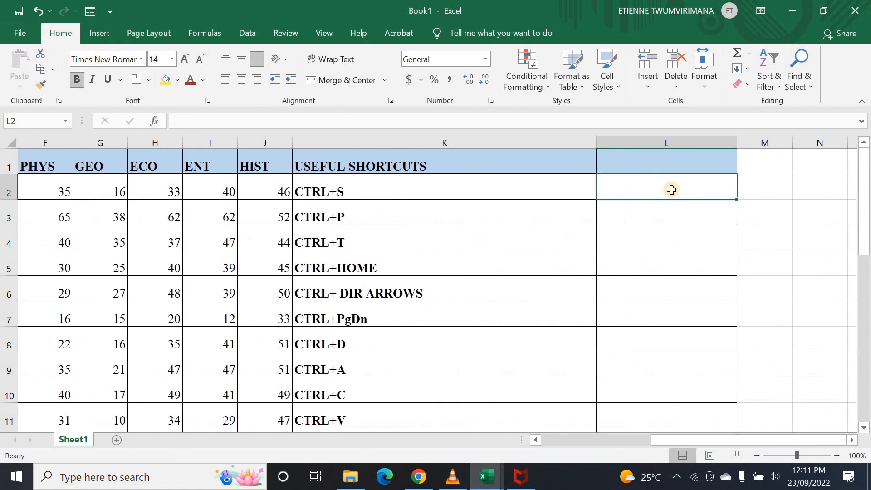
# - Type the first student's first name and surname in L2, then Flash Fill column L with Ctrl+E
pyautogui.write('JU')
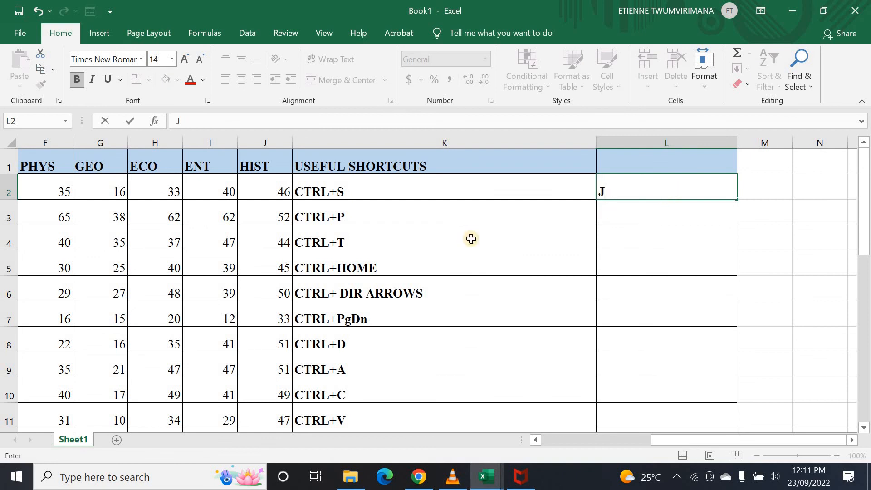
pyautogui.moveTo(681, 438); pyautogui.dragTo(658, 438)
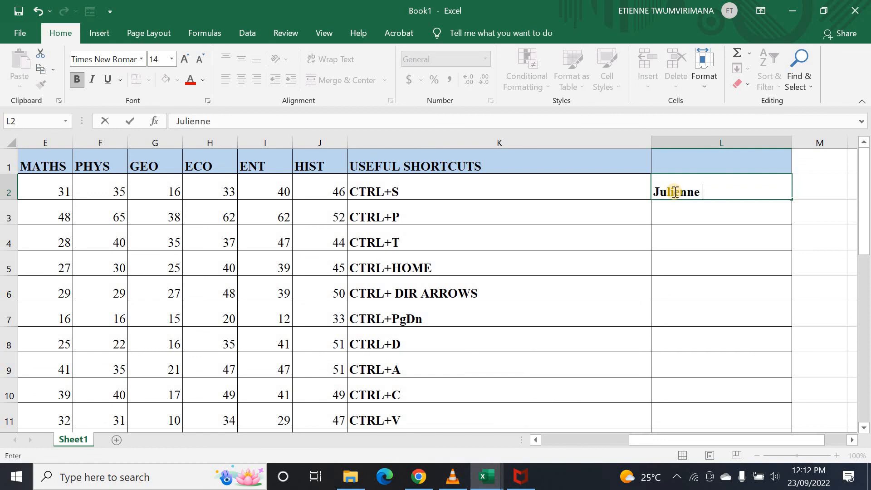
pyautogui.moveTo(680, 448); pyautogui.dragTo(612, 445)
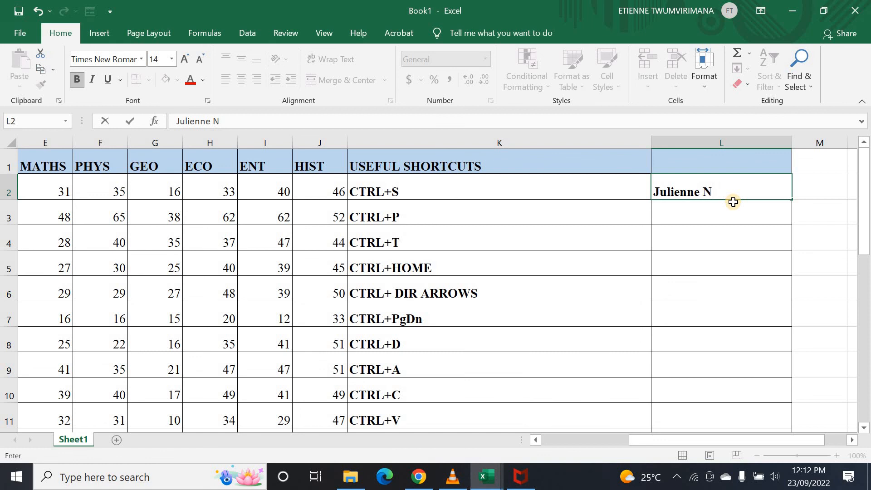
pyautogui.click(706, 208)
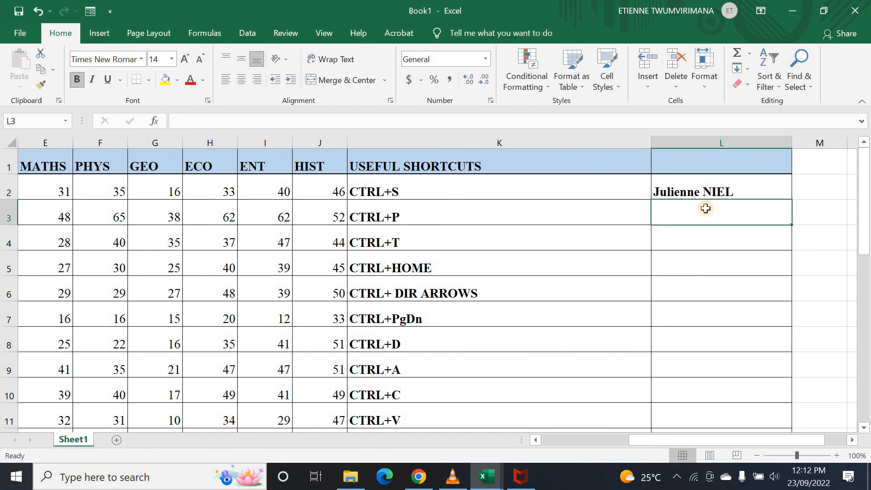
pyautogui.hotkey('ctrl', 'e')
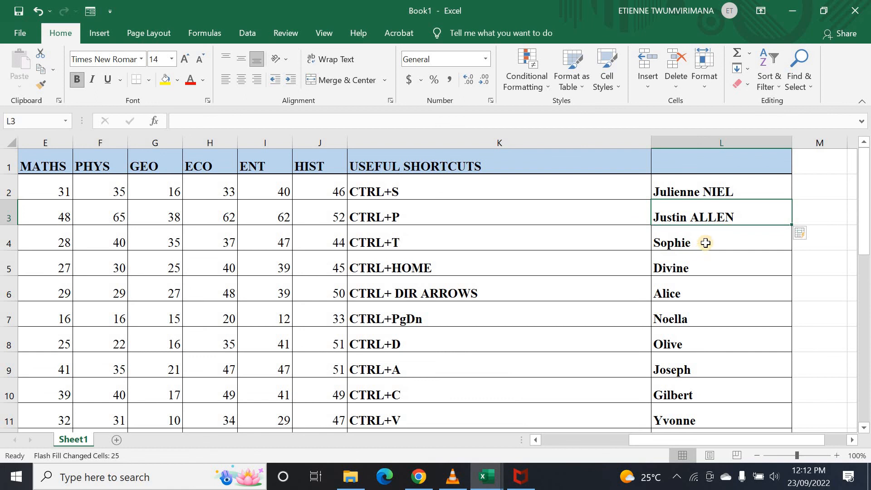
pyautogui.moveTo(650, 440); pyautogui.dragTo(91, 157)
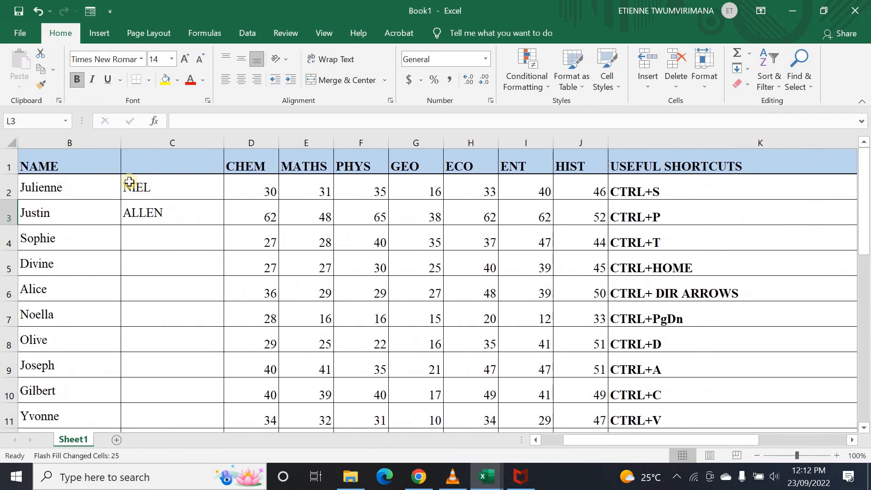
pyautogui.moveTo(567, 442); pyautogui.dragTo(676, 440)
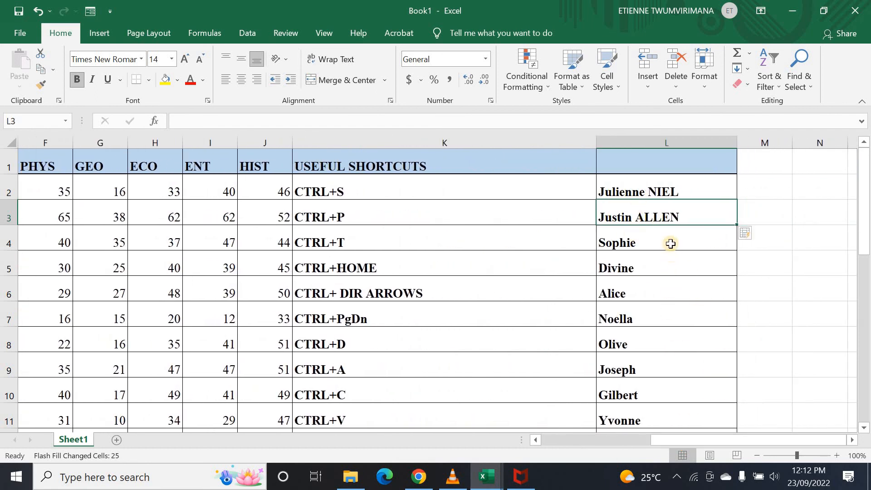
# - Undo the column L Flash Fill, then enter CTRL+0 in K20 below CTRL+E
pyautogui.hotkey('ctrl', 'z')
pyautogui.hotkey('ctrl', 'z')
pyautogui.hotkey('ctrl', 'z')
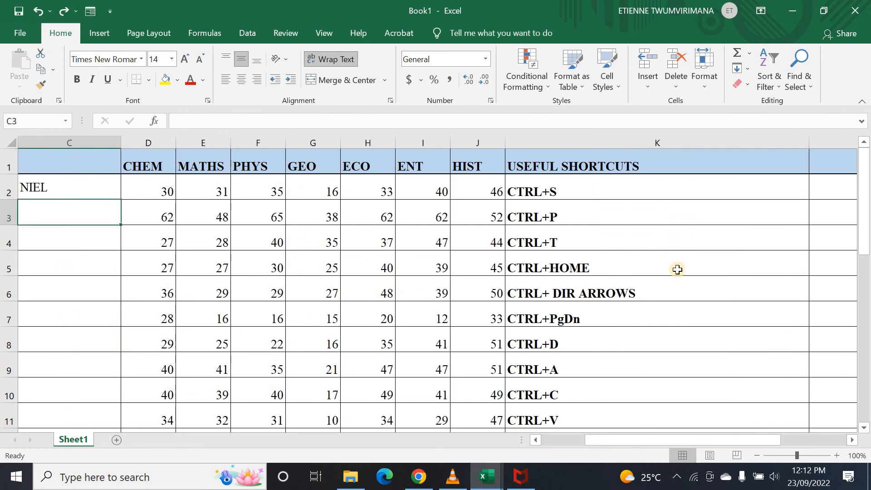
pyautogui.scroll(-5, 676, 268)
pyautogui.click(542, 254)
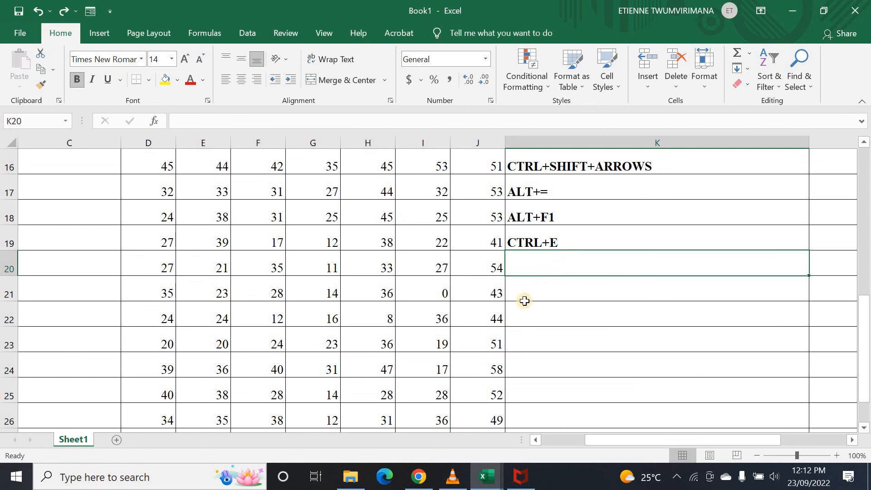
pyautogui.write('C')
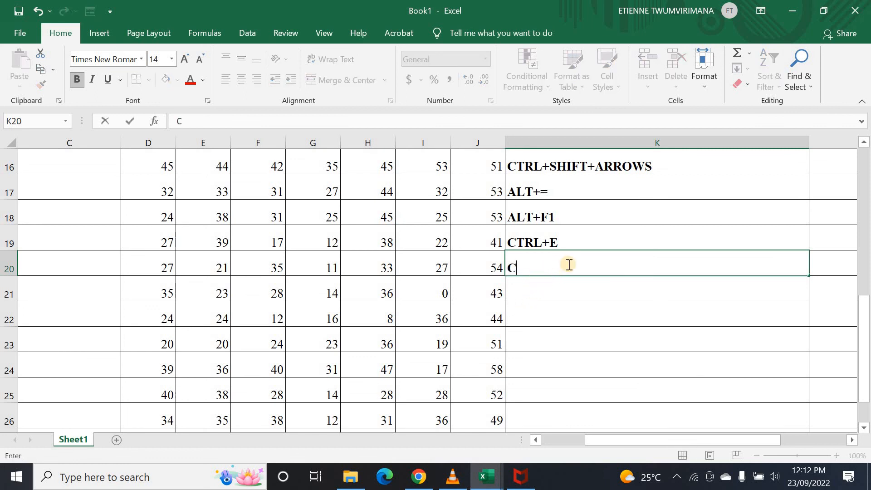
pyautogui.write('TRL+0')
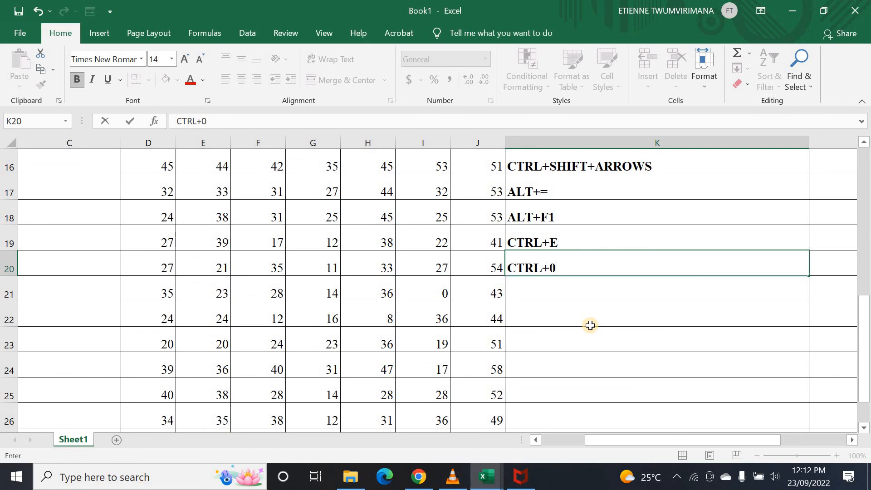
pyautogui.click(536, 295)
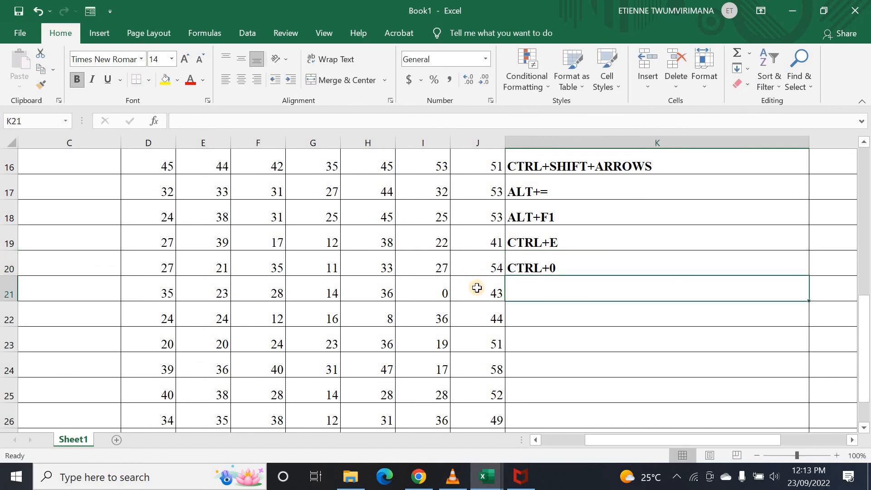
pyautogui.scroll(5, 477, 288)
pyautogui.click(477, 184)
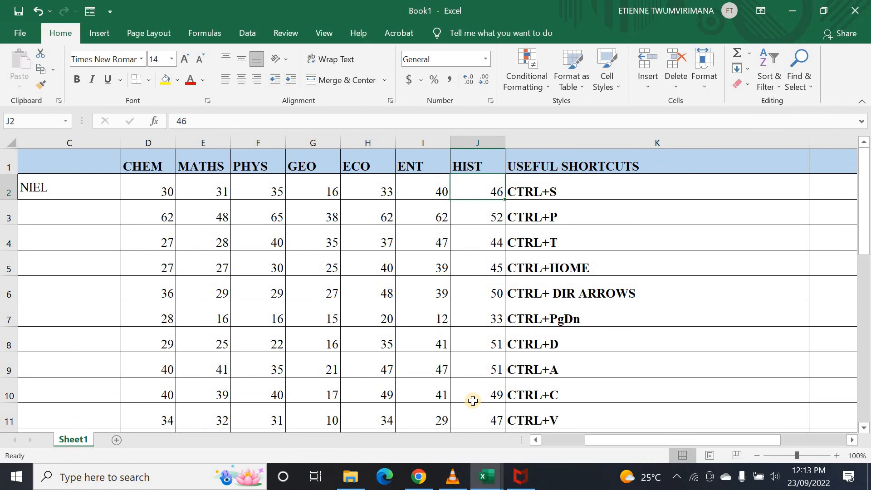
pyautogui.hotkey('ctrl', '0')
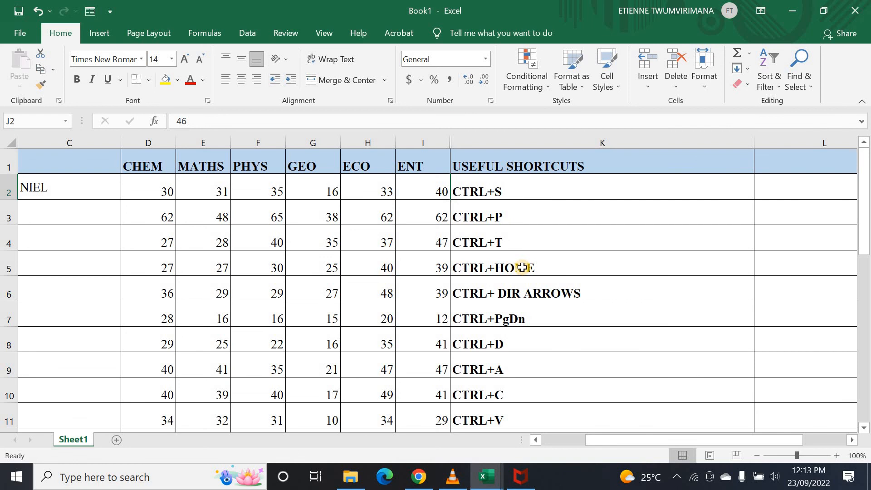
pyautogui.hotkey('ctrl', 'z')
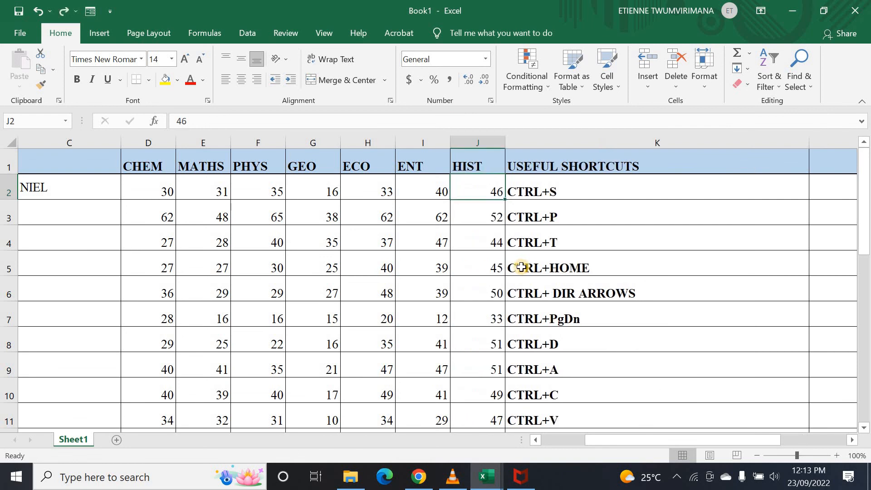
pyautogui.scroll(-4, 619, 340)
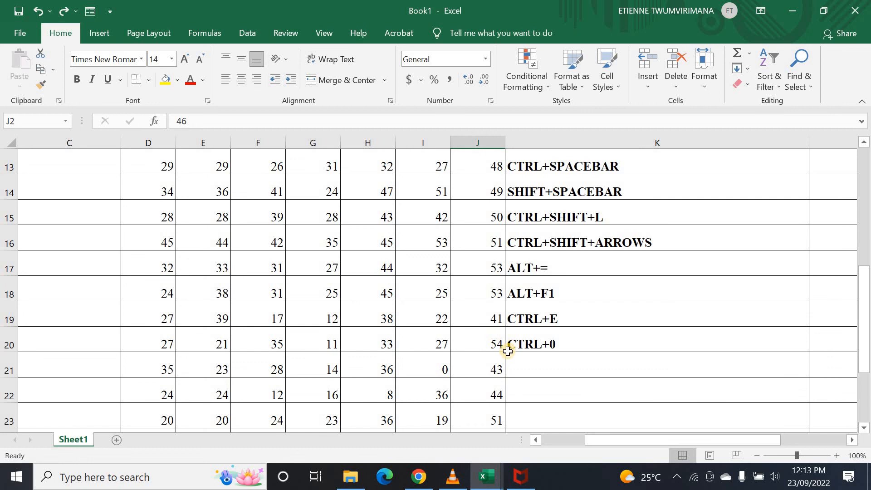
# - Enter CTRL+9 in cell K21 below CTRL+0, then move the selection to J21
pyautogui.click(534, 365)
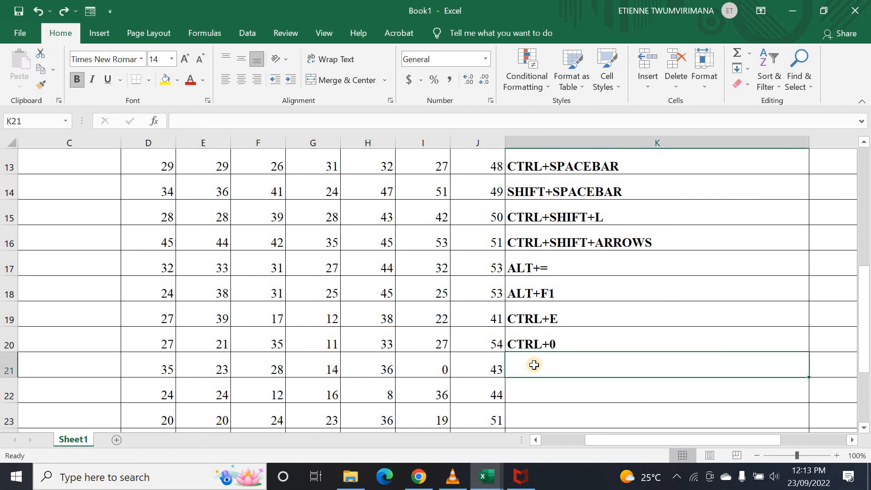
pyautogui.write('CT')
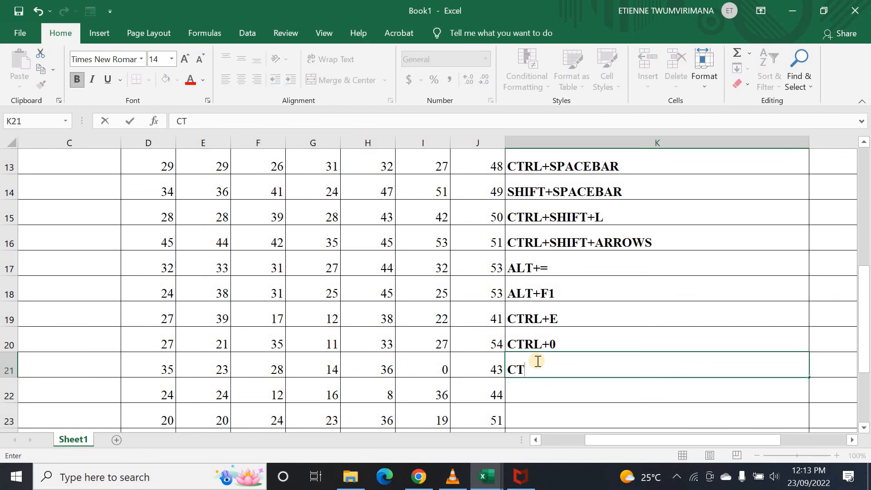
pyautogui.write('RL+')
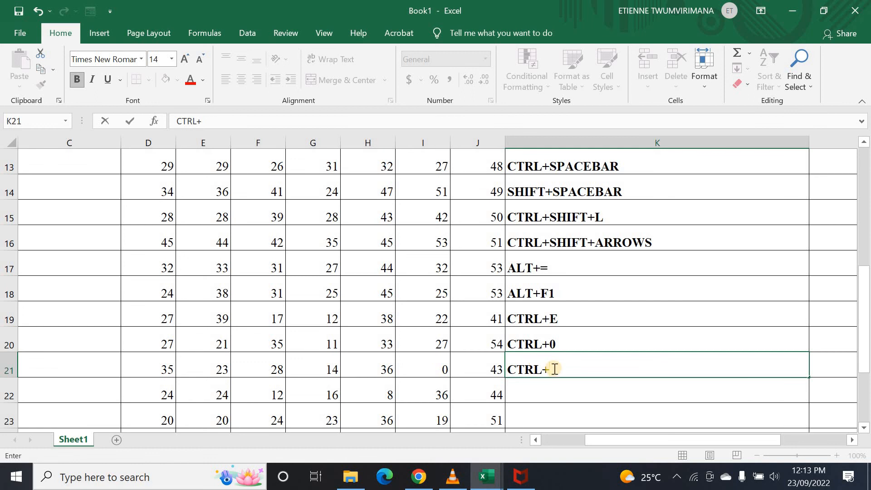
pyautogui.write('9')
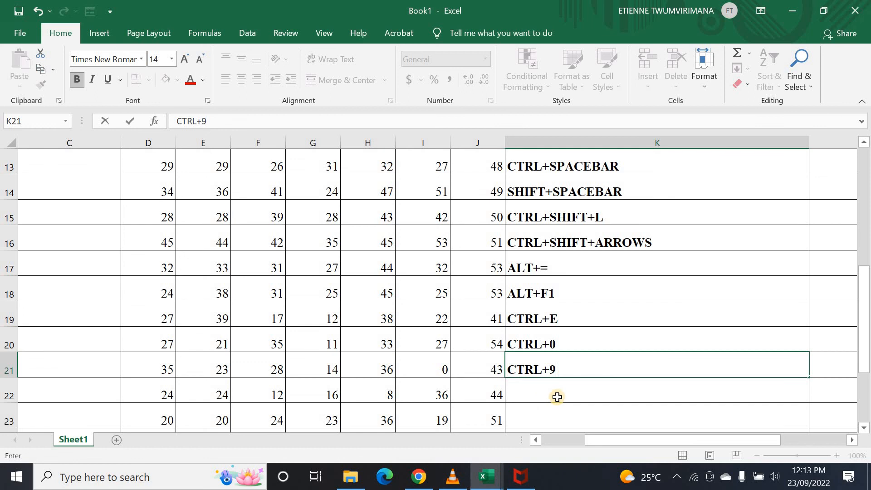
pyautogui.click(572, 342)
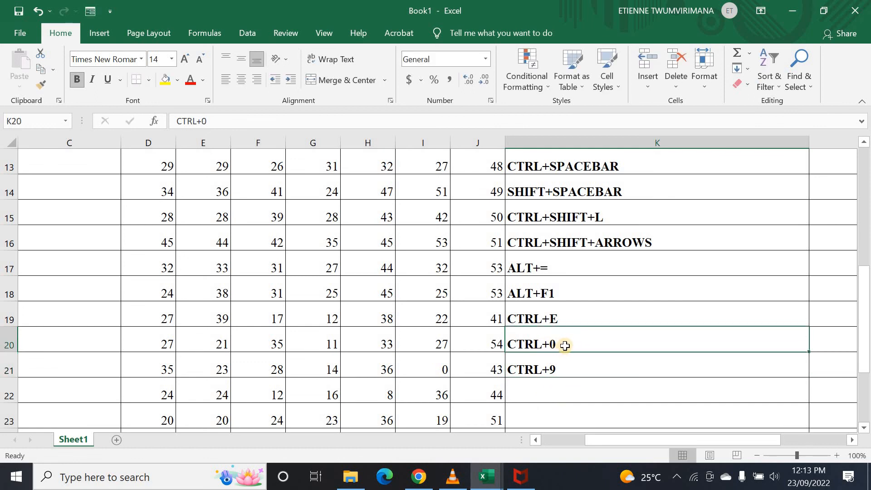
pyautogui.click(571, 369)
pyautogui.press('Left')
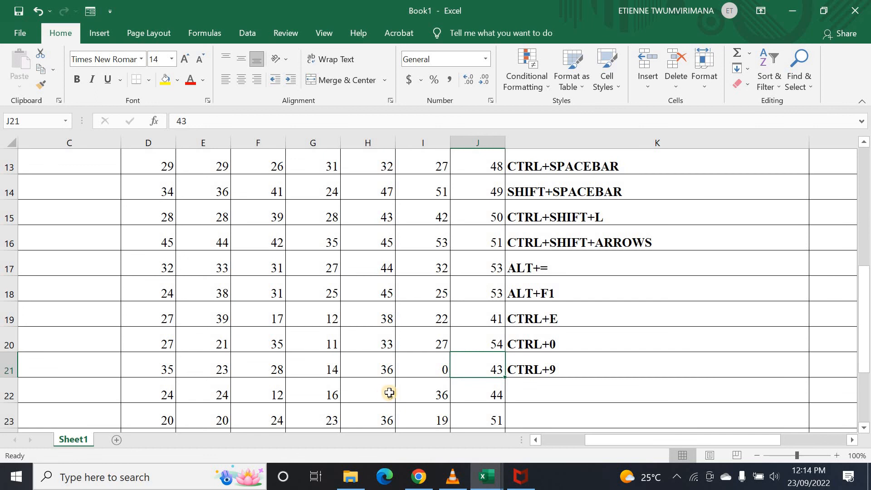
pyautogui.hotkey('ctrl', '9')
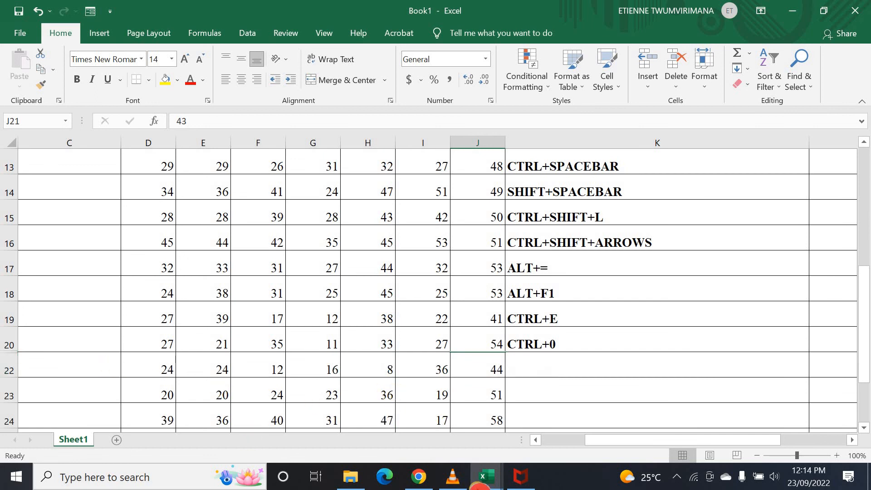
pyautogui.moveTo(636, 443); pyautogui.dragTo(529, 439)
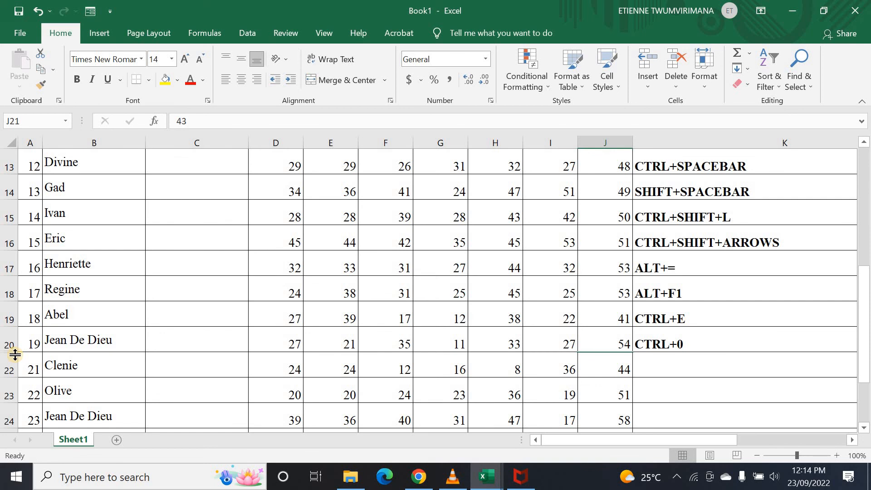
pyautogui.hotkey('ctrl', 'shift', '9')
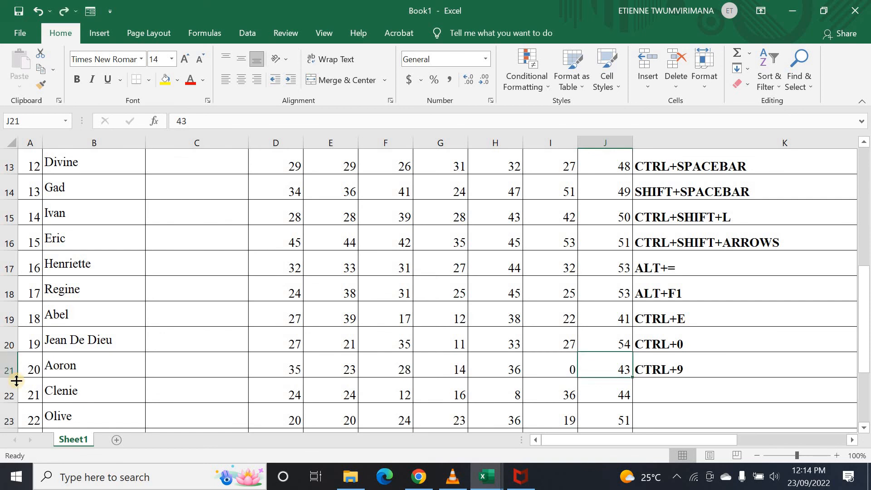
pyautogui.moveTo(609, 443); pyautogui.dragTo(651, 445)
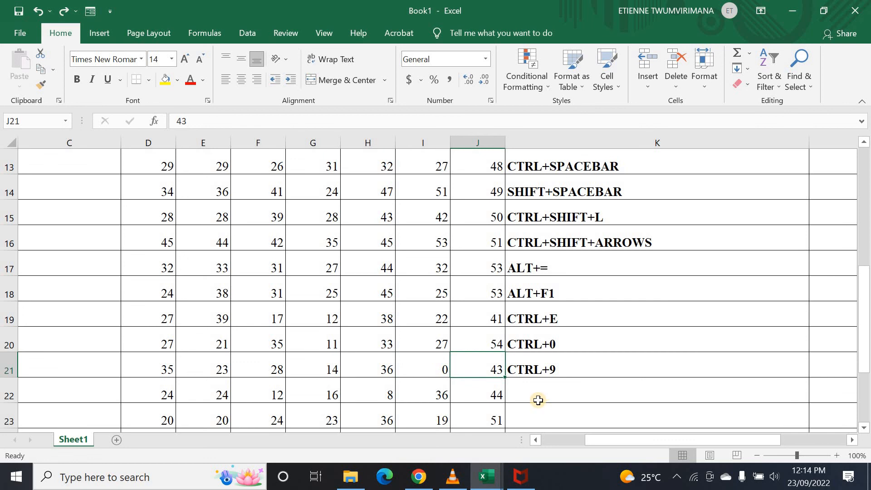
pyautogui.scroll(4, 540, 401)
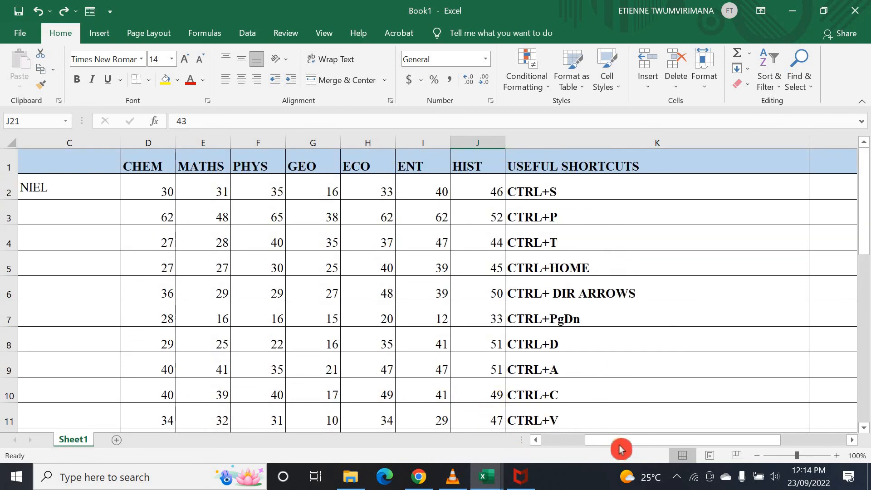
pyautogui.moveTo(618, 443); pyautogui.dragTo(521, 436)
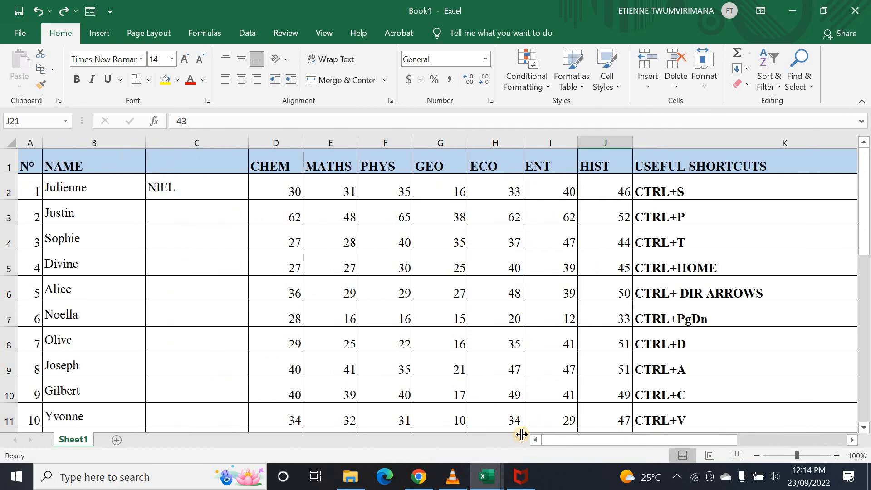
pyautogui.click(527, 437)
pyautogui.click(381, 303)
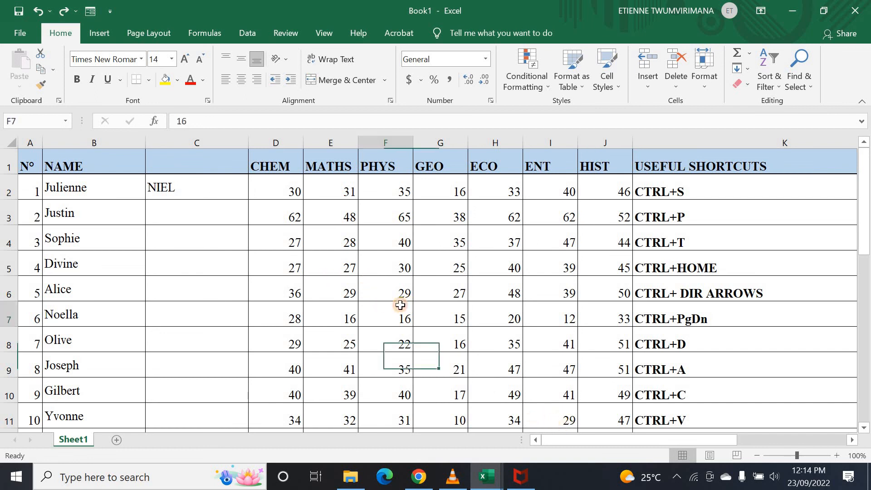